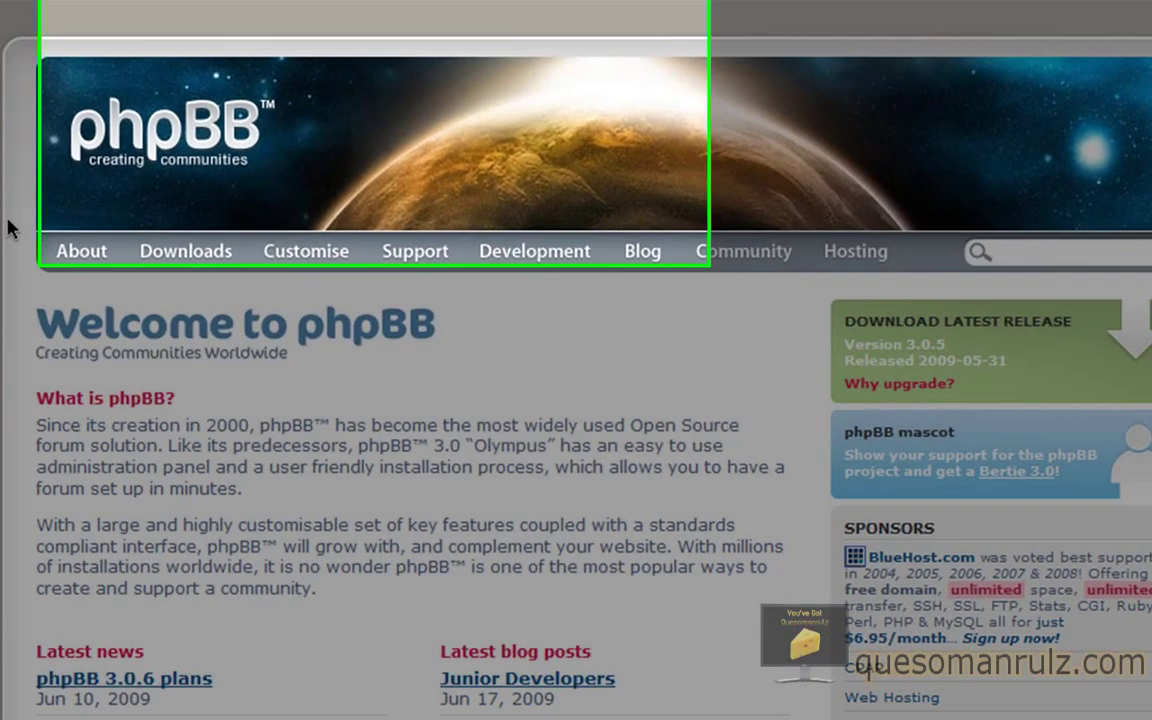
# Open the example forum at forum.quesomanrulz.com.
pyautogui.write('forum.')
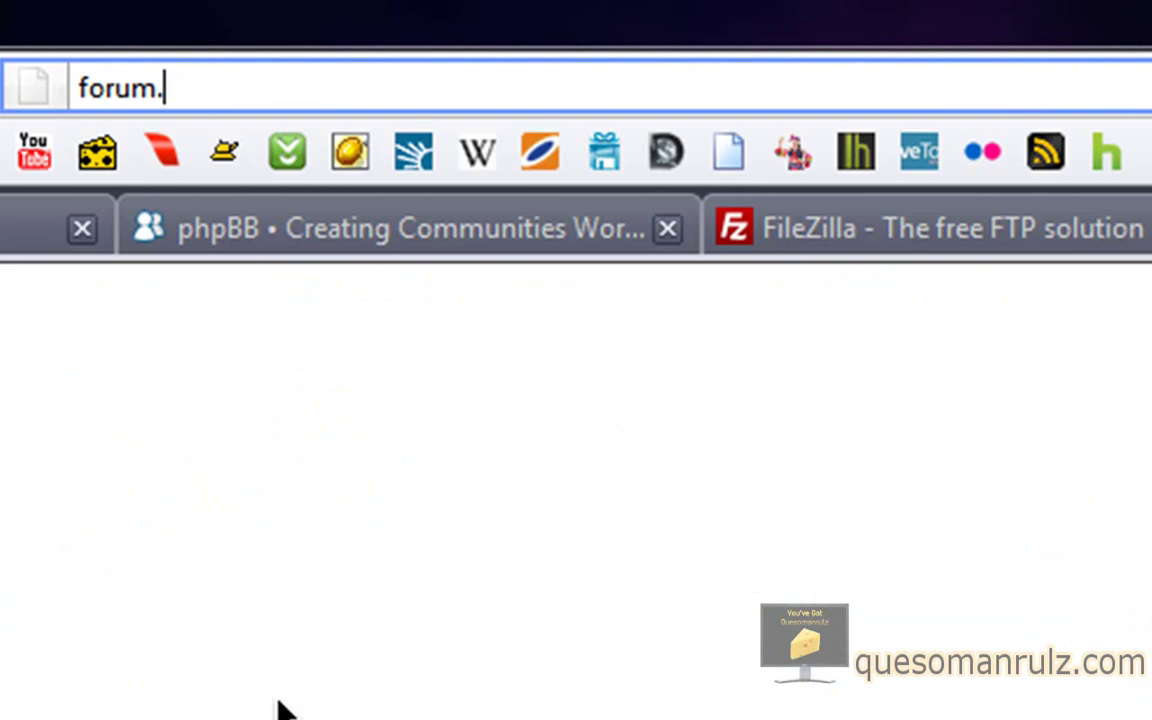
pyautogui.write('quesomanrulz.com')
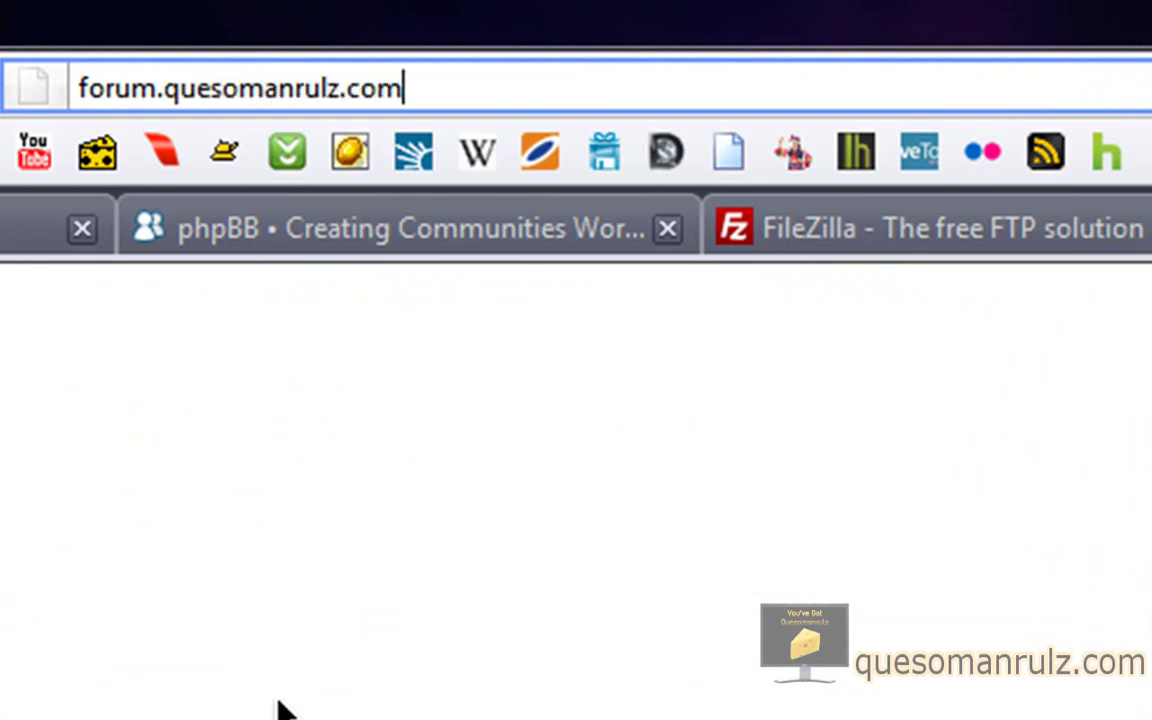
pyautogui.press('Return')
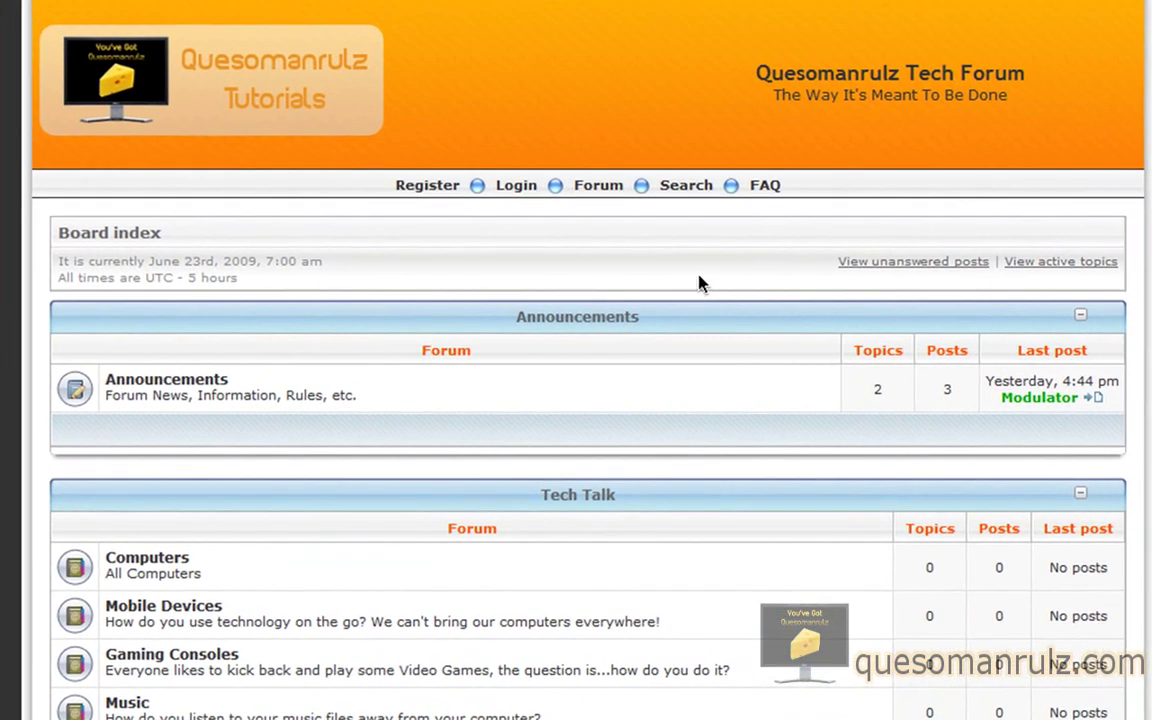
# Look through the board index categories and open the Operating Systems subforum under Computers.
pyautogui.scroll(-2, 576, 450)
pyautogui.scroll(2, 576, 450)
pyautogui.scroll(-4, 62, 300)
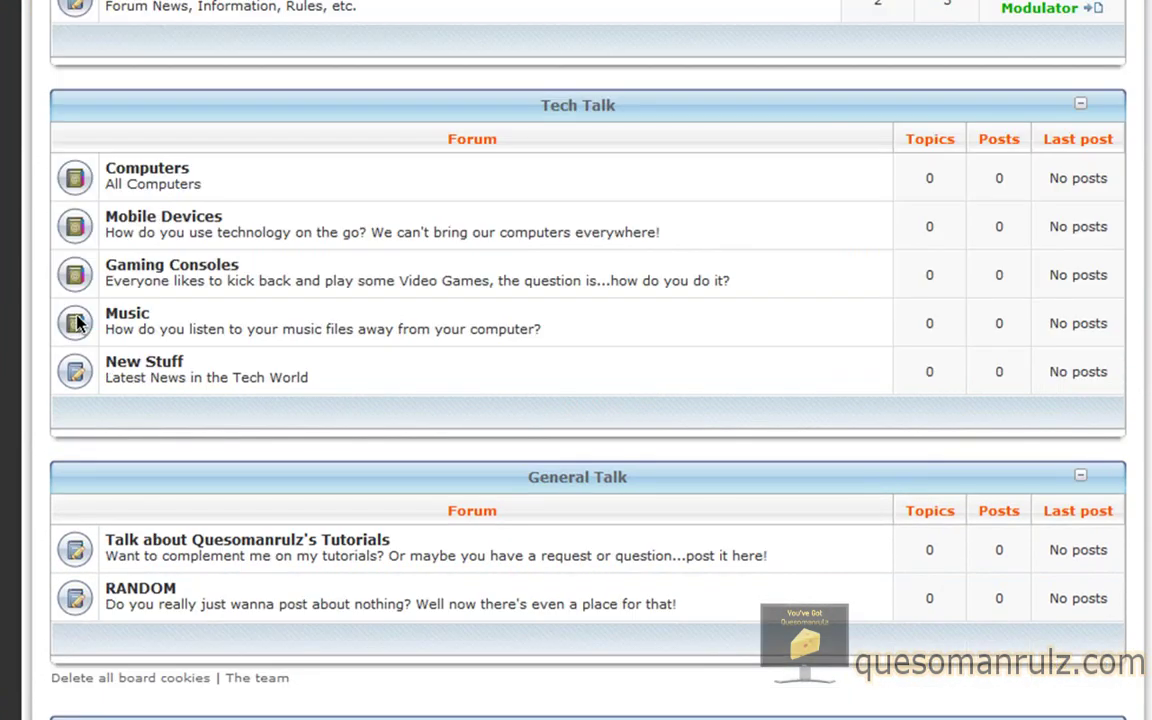
pyautogui.click(155, 170)
pyautogui.click(145, 395)
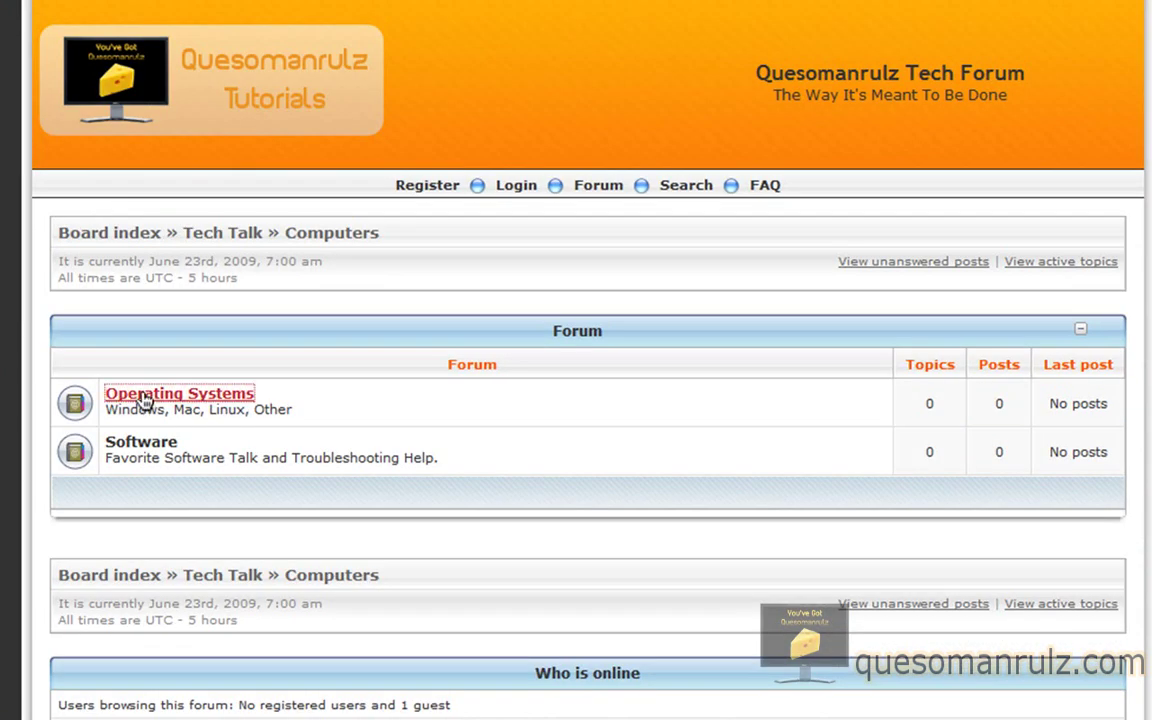
pyautogui.scroll(-10, 584, 483)
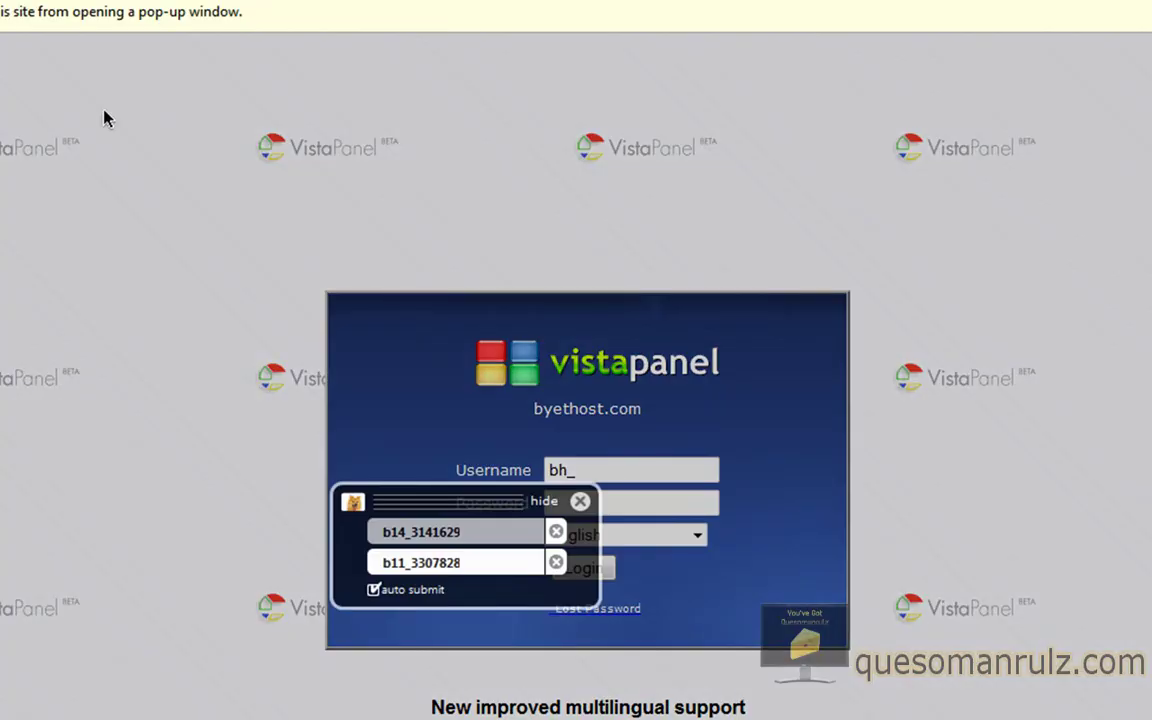
# Switch to the Byet Internet Services site, open its Free Hosting page and read through the offer.
pyautogui.click(84, 142)
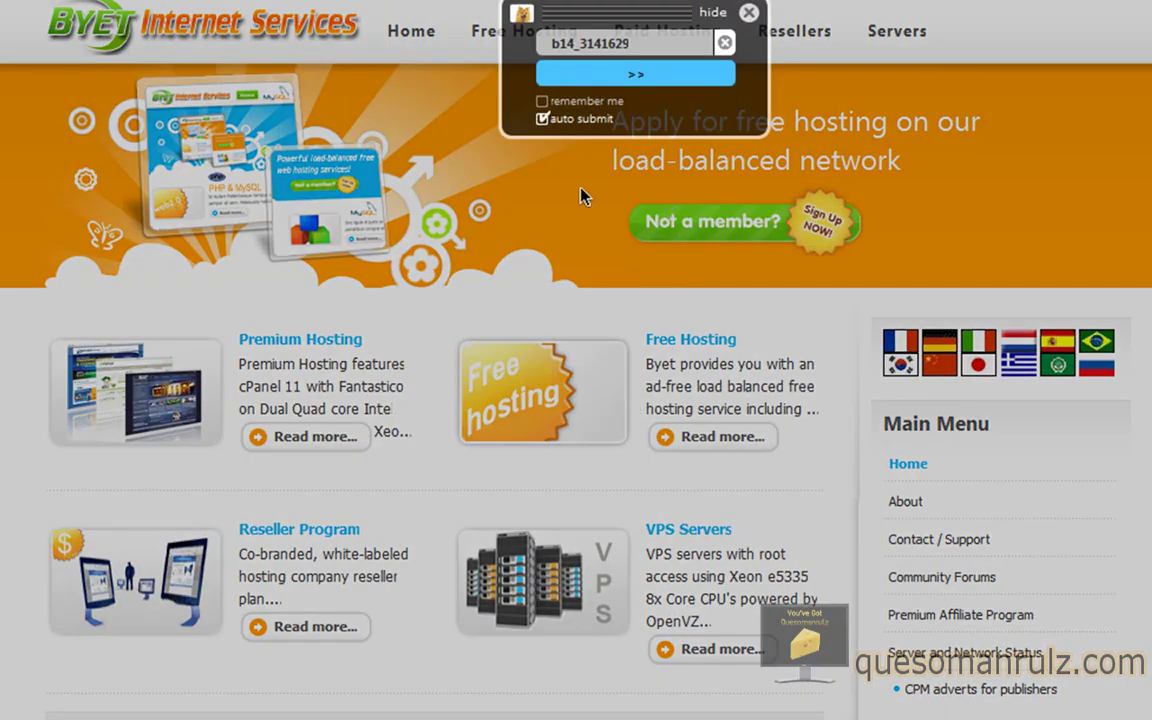
pyautogui.click(582, 196)
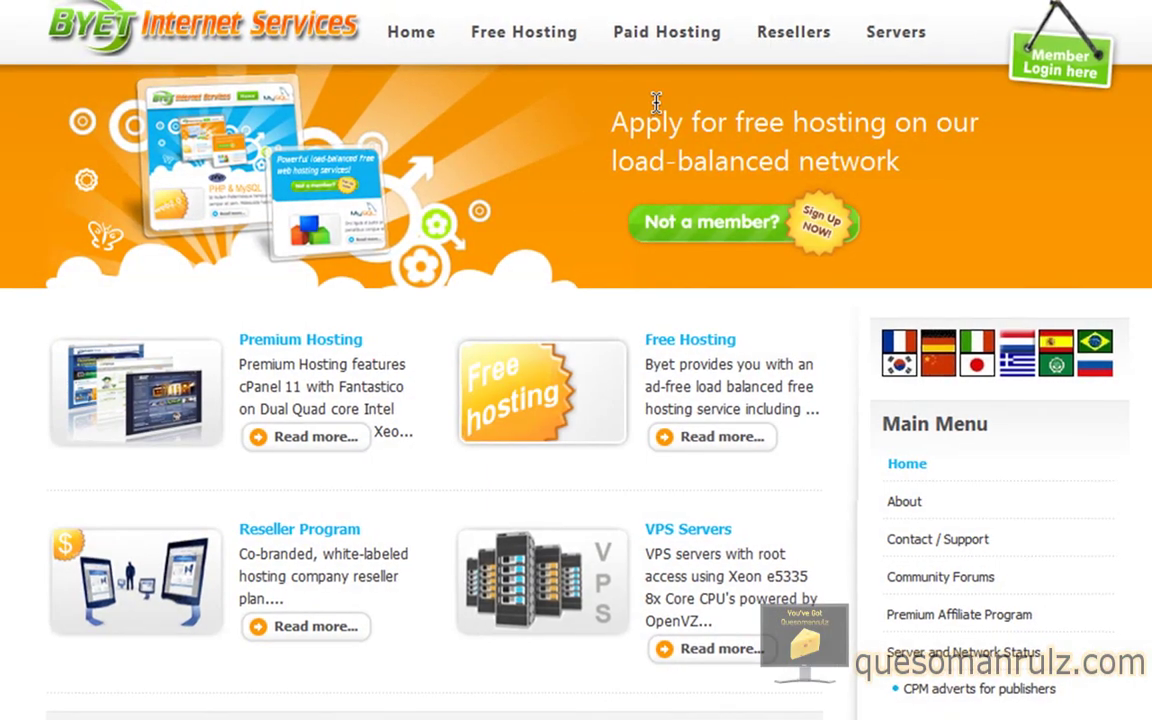
pyautogui.click(689, 342)
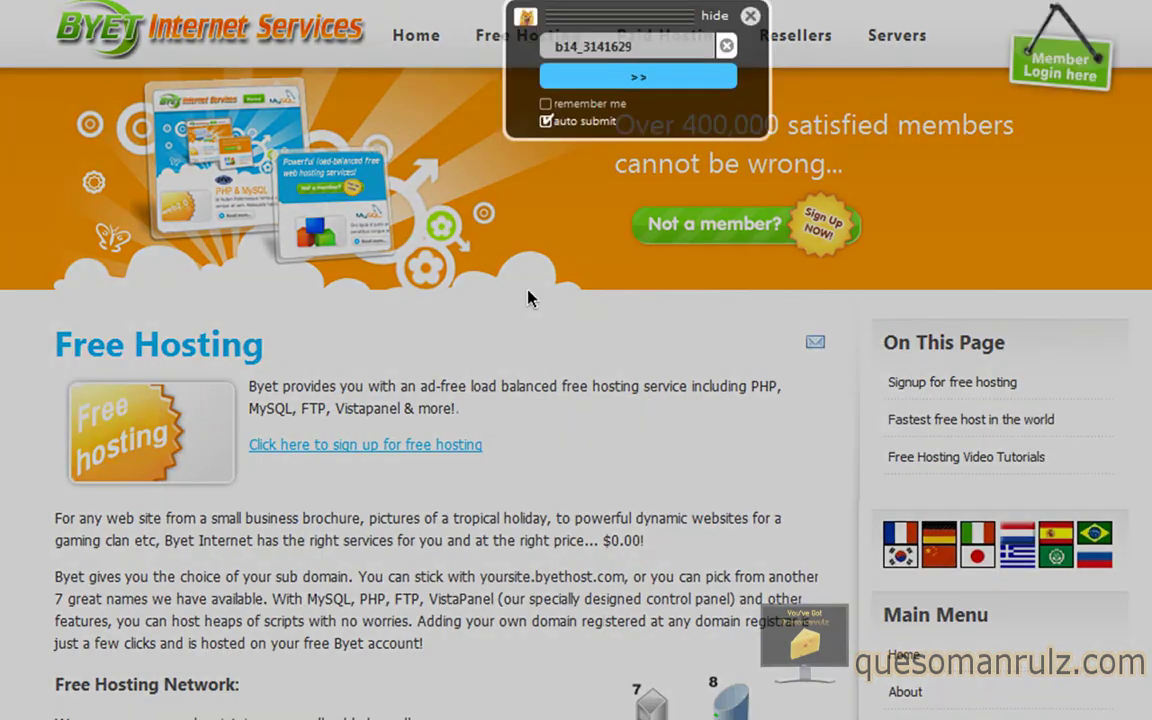
pyautogui.click(530, 298)
pyautogui.scroll(-4, 524, 337)
pyautogui.scroll(3, 524, 337)
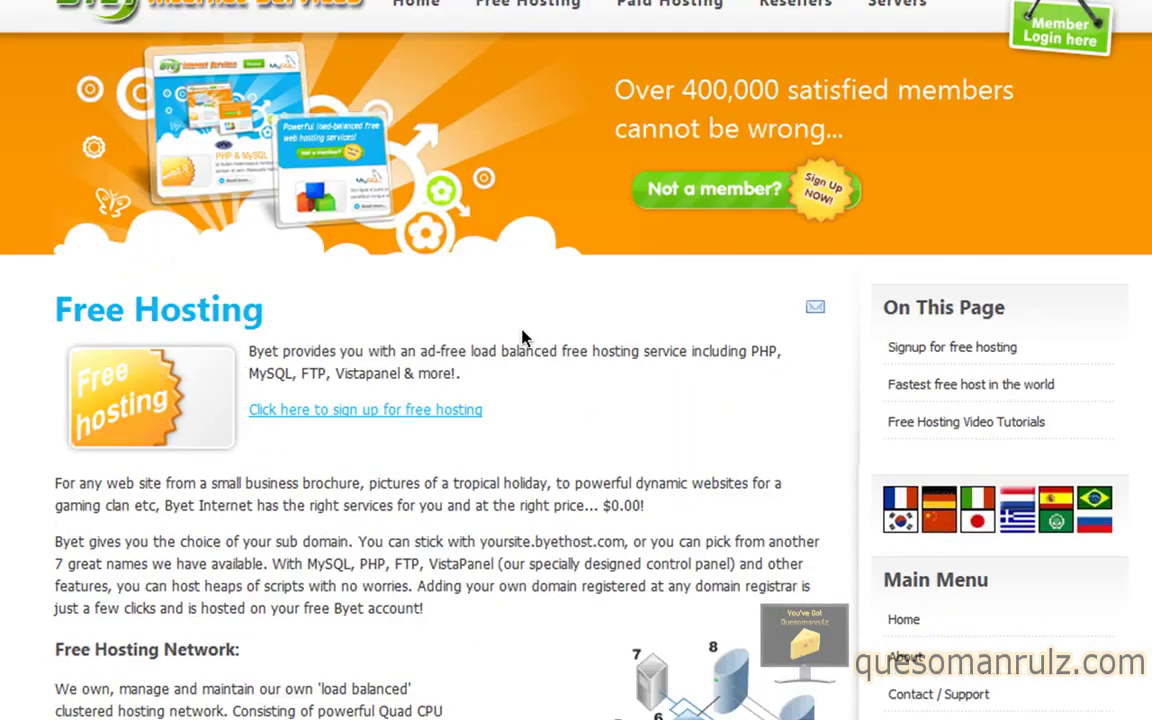
# Open the free hosting signup form and review the fields it requires.
pyautogui.click(393, 414)
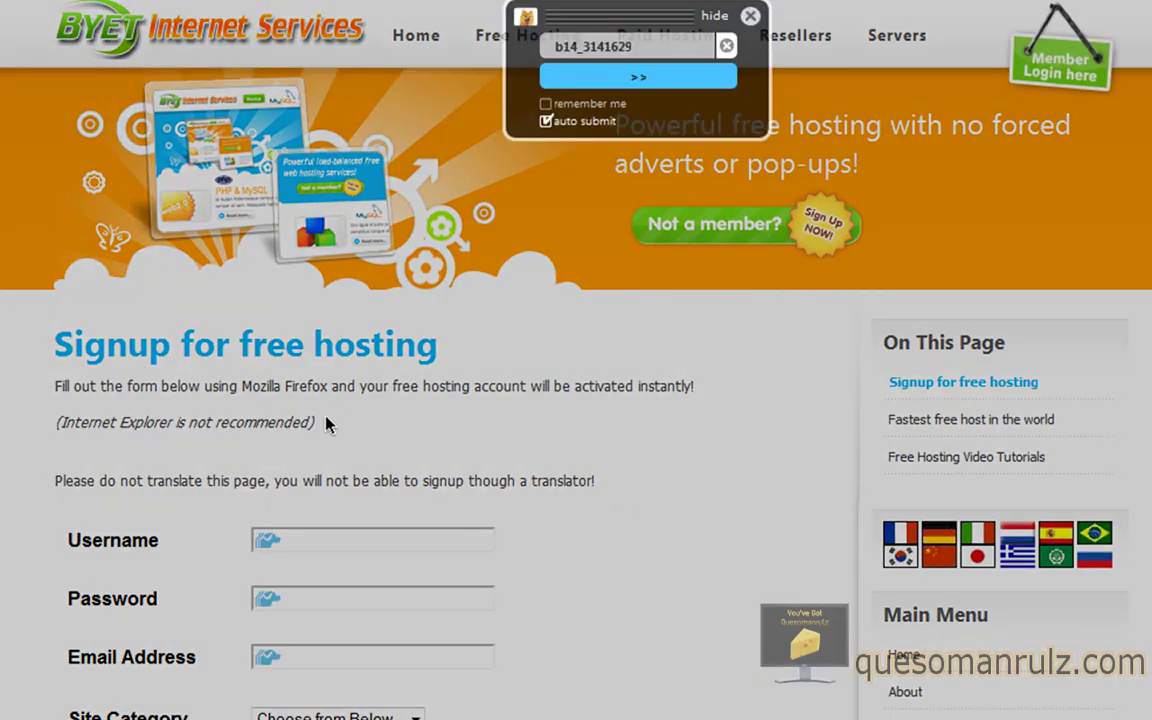
pyautogui.click(329, 425)
pyautogui.scroll(-6, 587, 477)
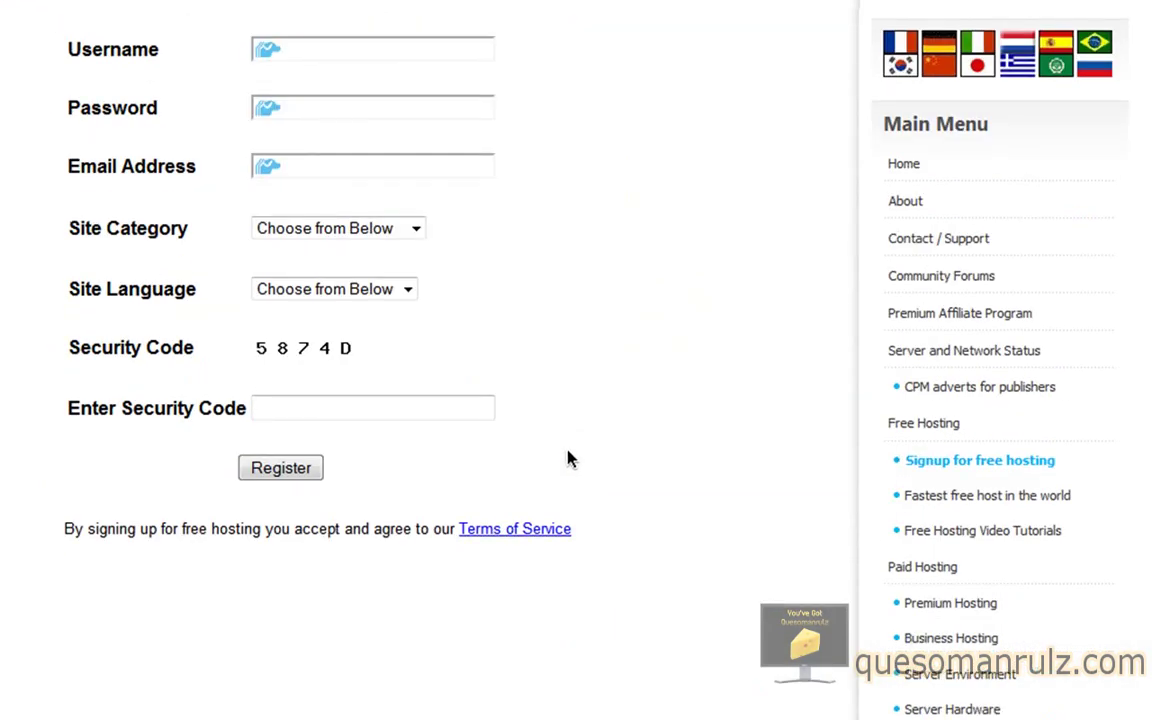
pyautogui.scroll(6, 368, 425)
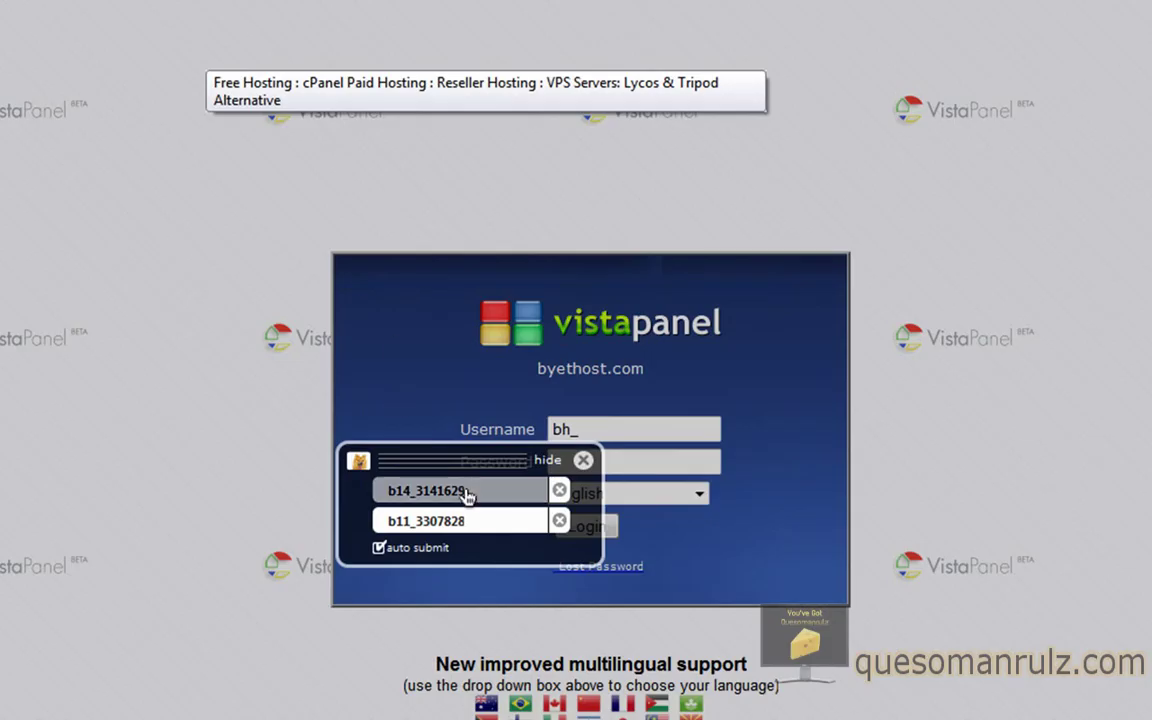
# Log in to VistaPanel with the first saved hosting account and review its general, account and server information.
pyautogui.click(470, 491)
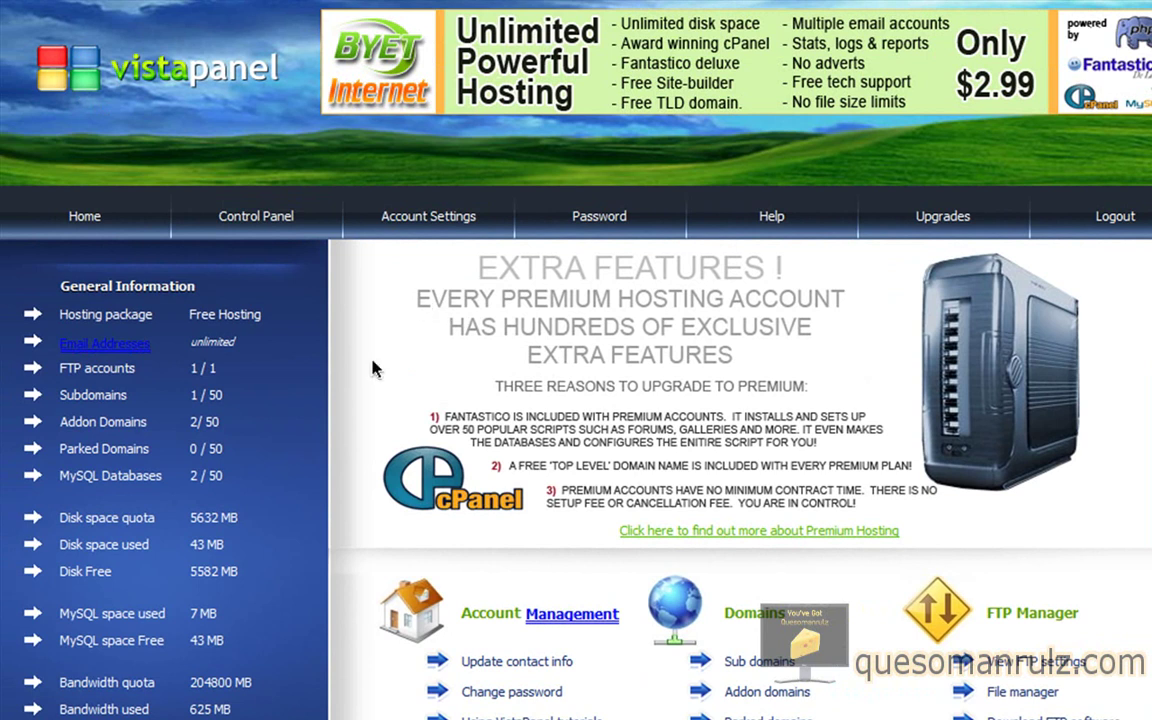
pyautogui.scroll(-3, 372, 369)
pyautogui.scroll(2, 352, 386)
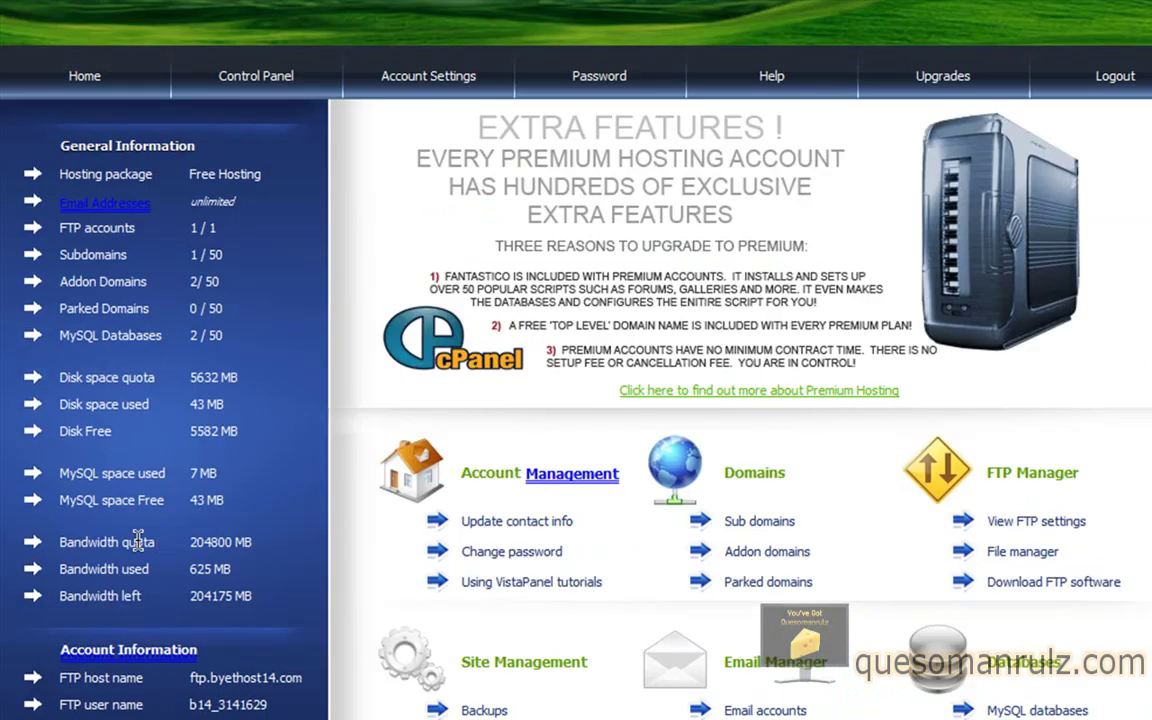
pyautogui.scroll(-4, 220, 540)
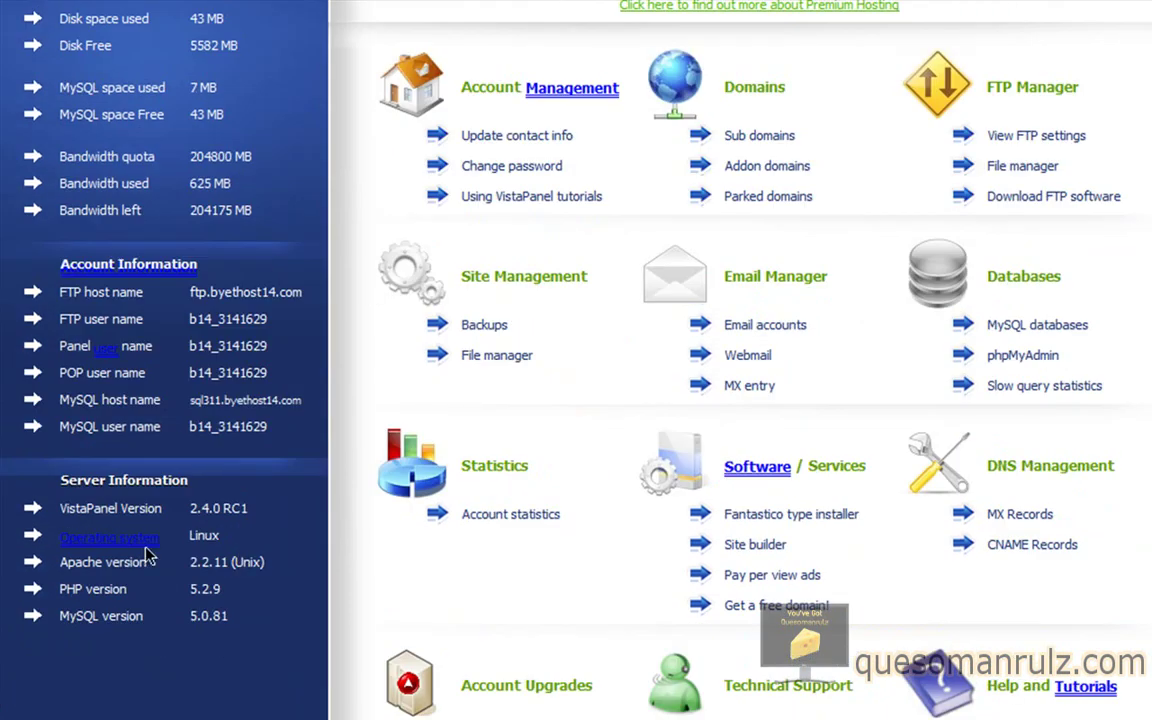
pyautogui.moveTo(135, 538)
pyautogui.scroll(1, 200, 195)
pyautogui.scroll(5, 262, 270)
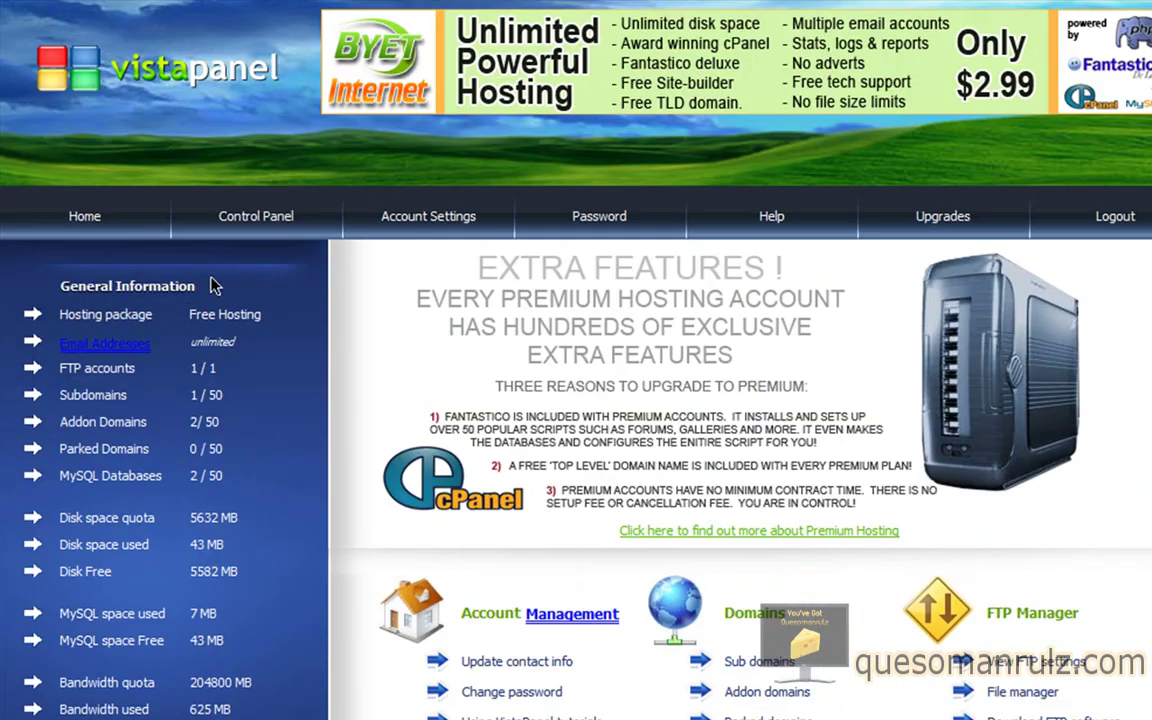
# Open the MySQL databases page of the hosting control panel and go to the database creation form.
pyautogui.moveTo(275, 218)
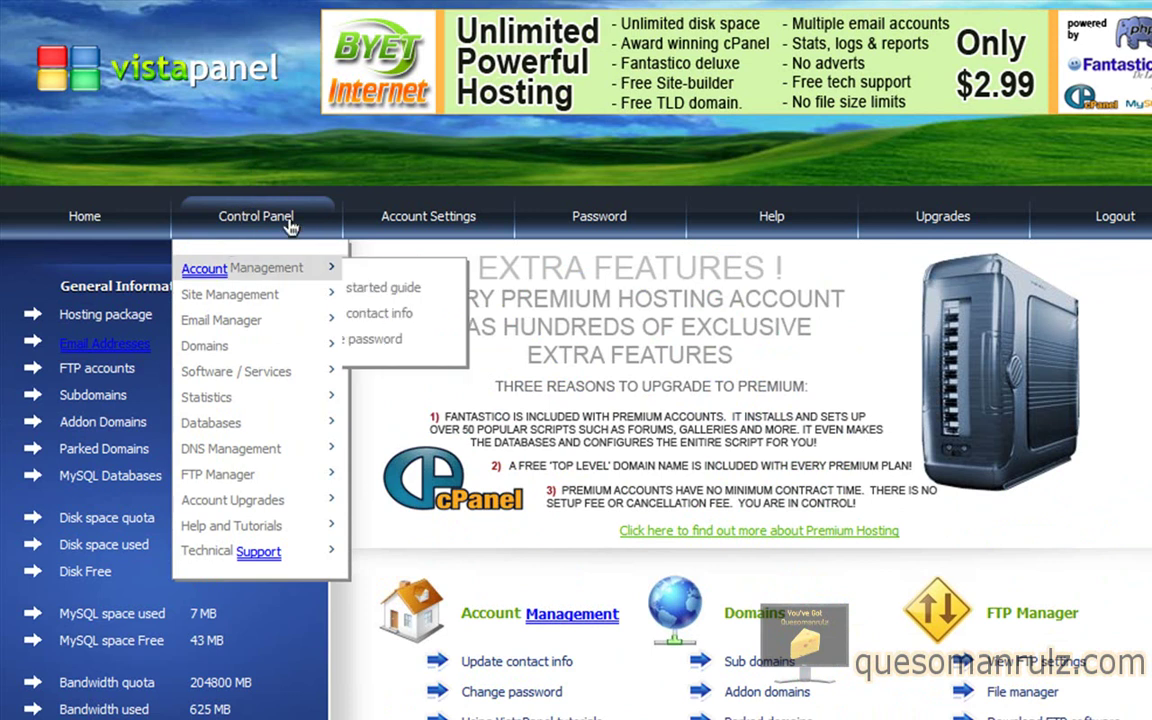
pyautogui.moveTo(227, 412)
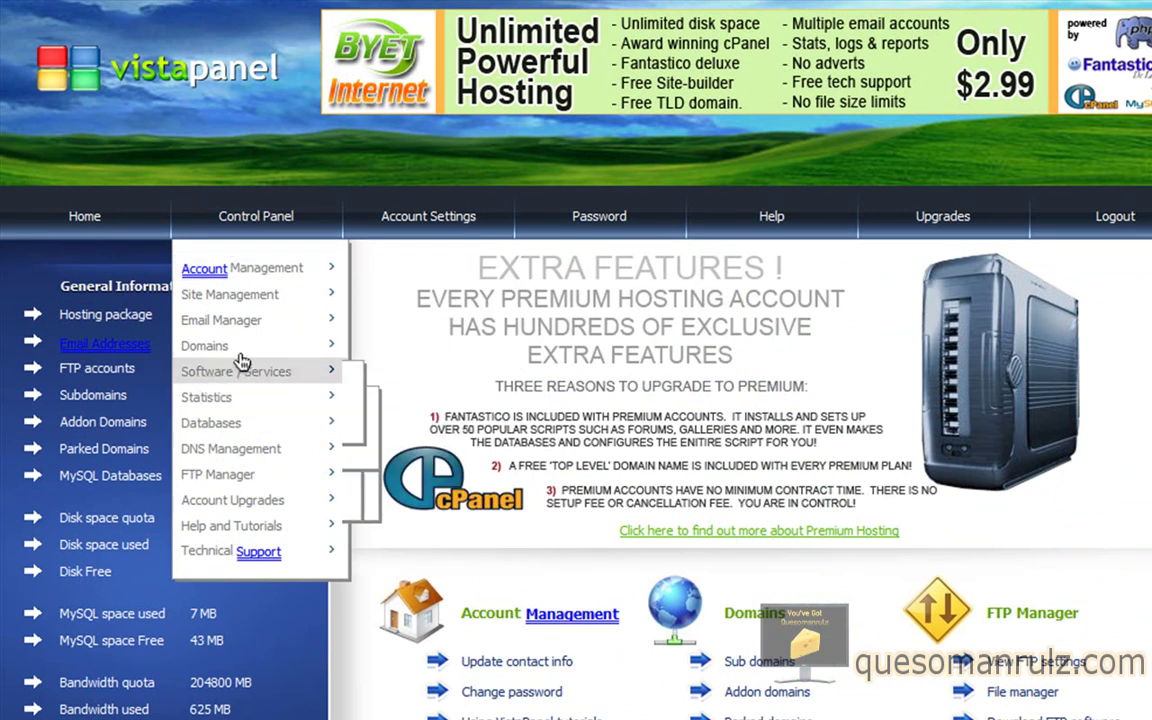
pyautogui.moveTo(240, 367)
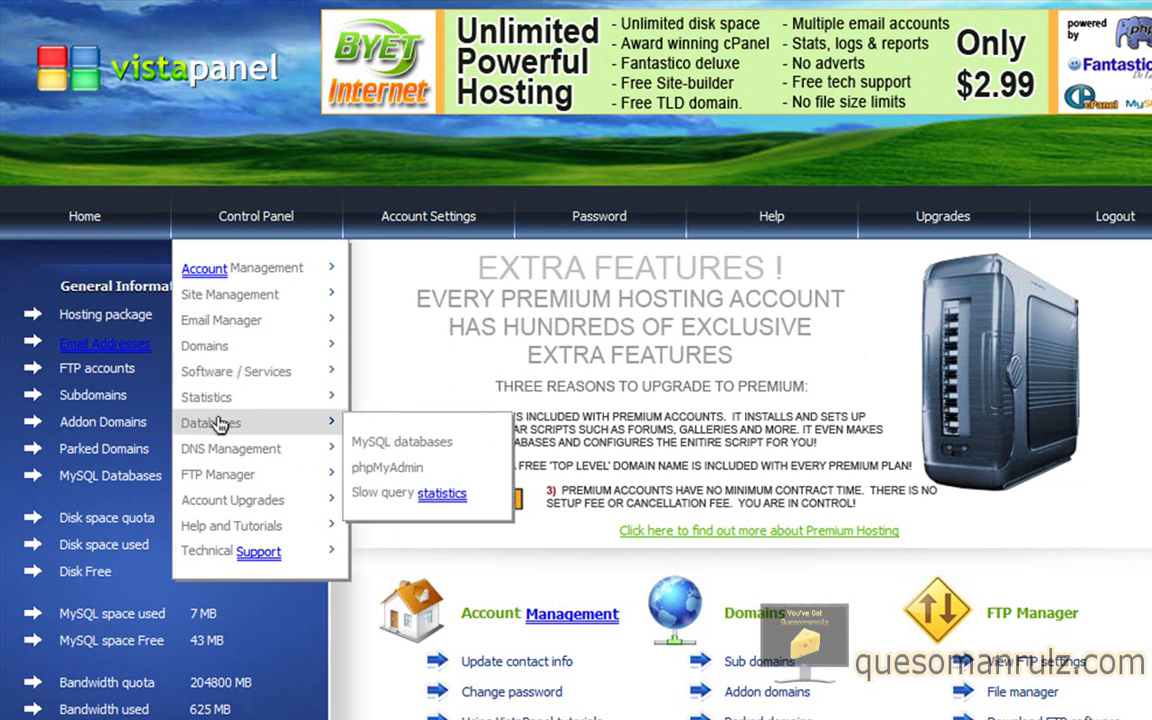
pyautogui.click(400, 450)
pyautogui.scroll(-5, 352, 413)
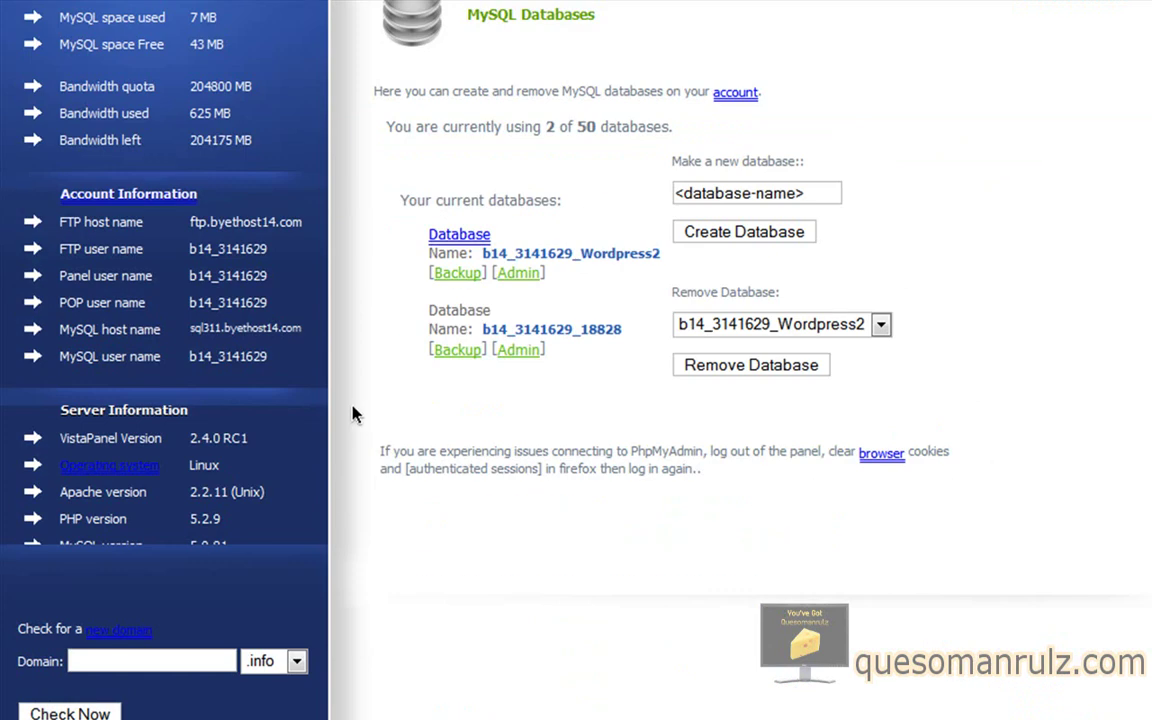
# Create a new MySQL database named phpBB and check the list of current databases.
pyautogui.click(748, 192)
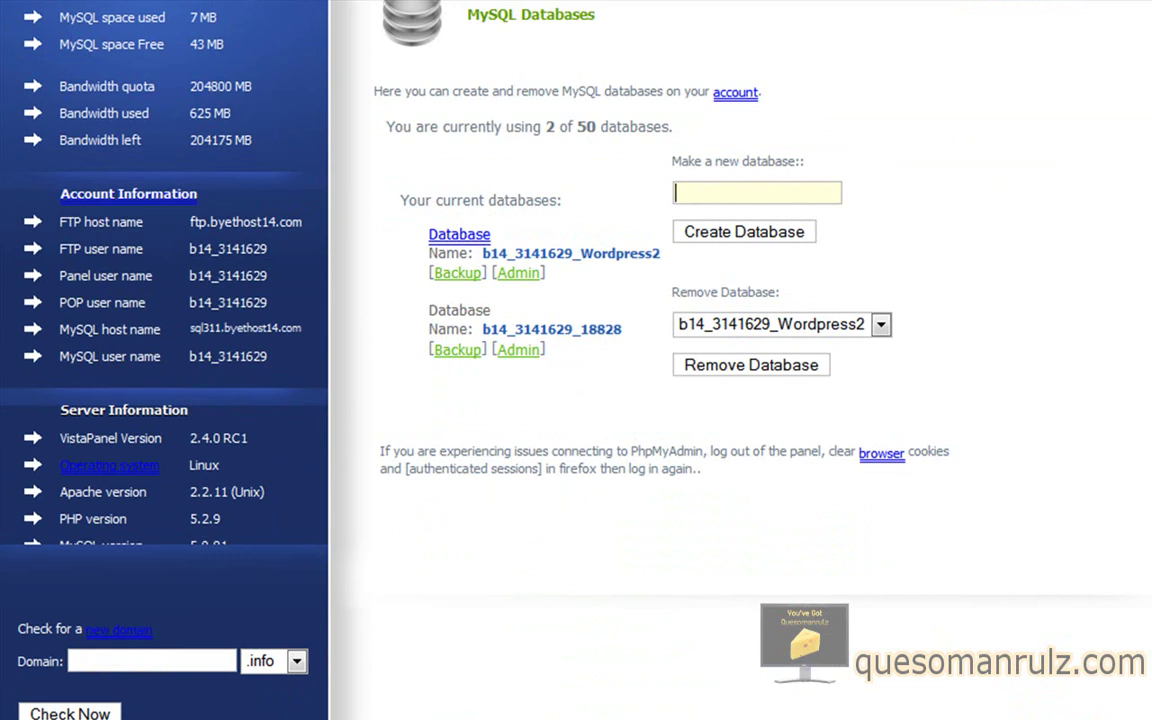
pyautogui.write('F')
pyautogui.press('BackSpace')
pyautogui.click(712, 231)
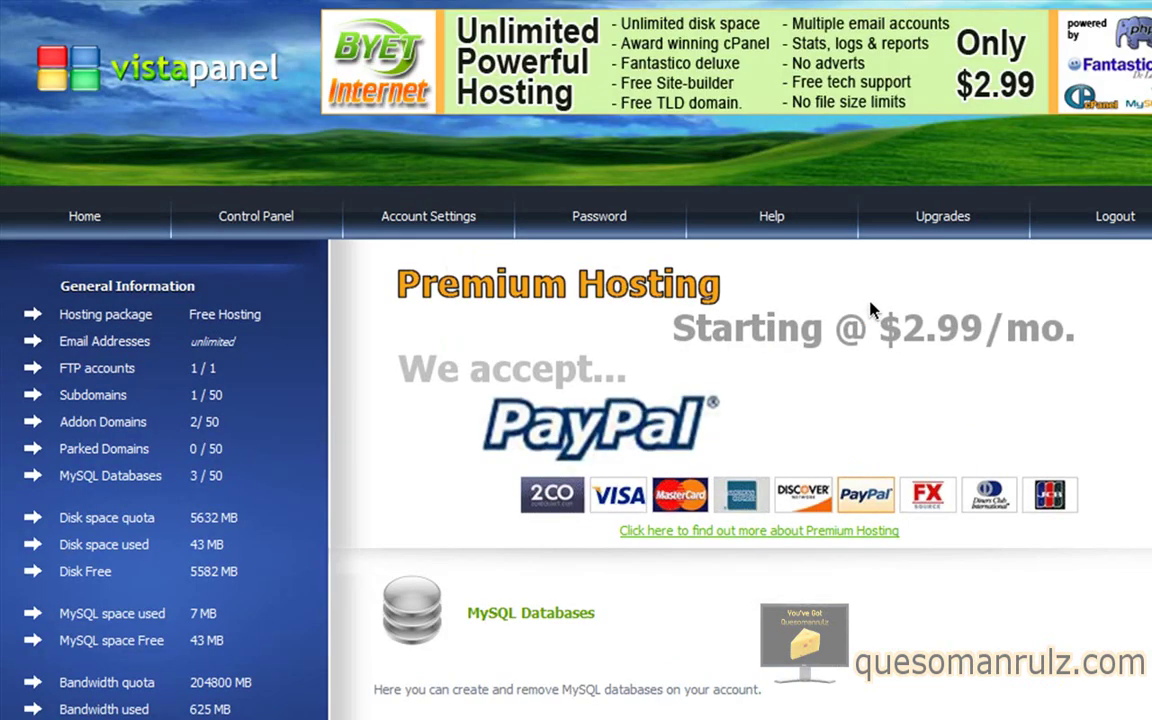
pyautogui.scroll(-5, 622, 205)
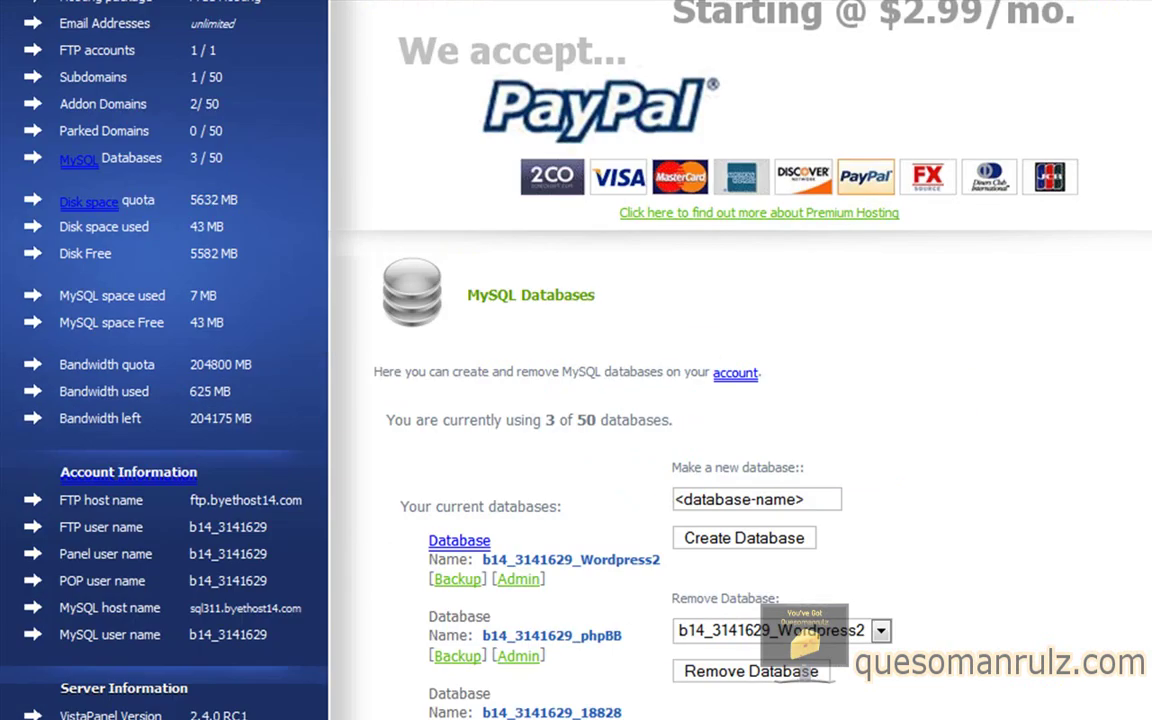
pyautogui.scroll(5, 622, 205)
# Switch to the phpBB website and open the latest release's downloads page at the Full Package section.
pyautogui.moveTo(311, 219)
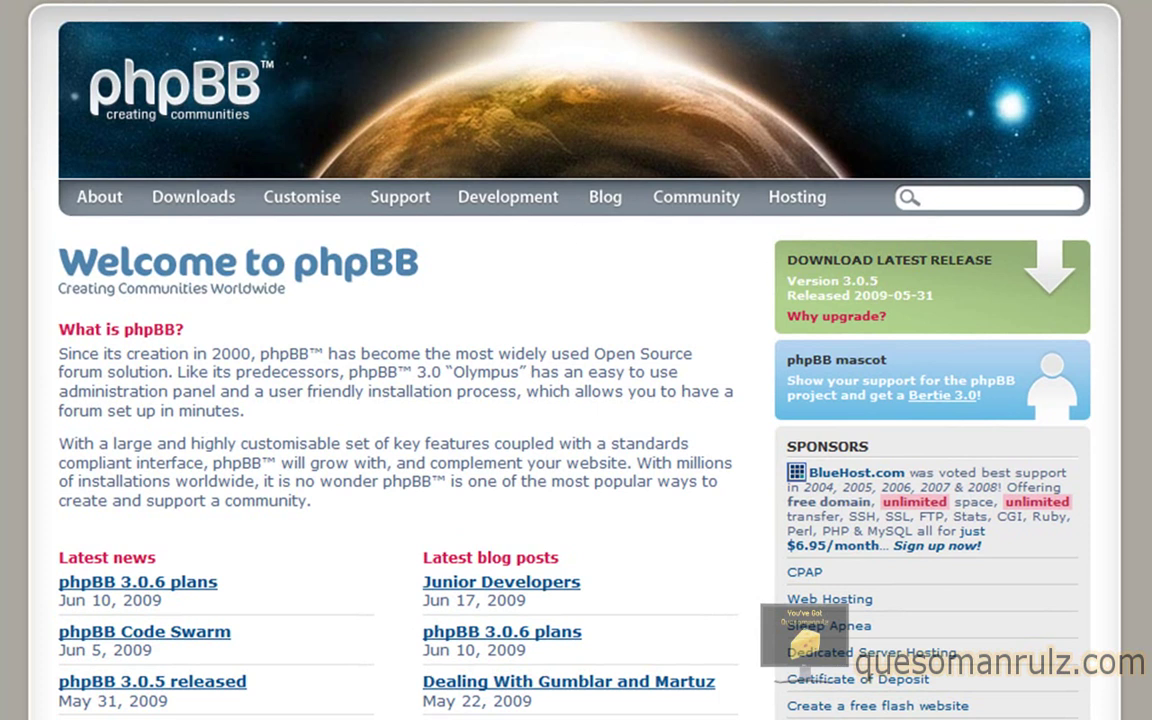
pyautogui.click(903, 296)
pyautogui.scroll(-3, 478, 395)
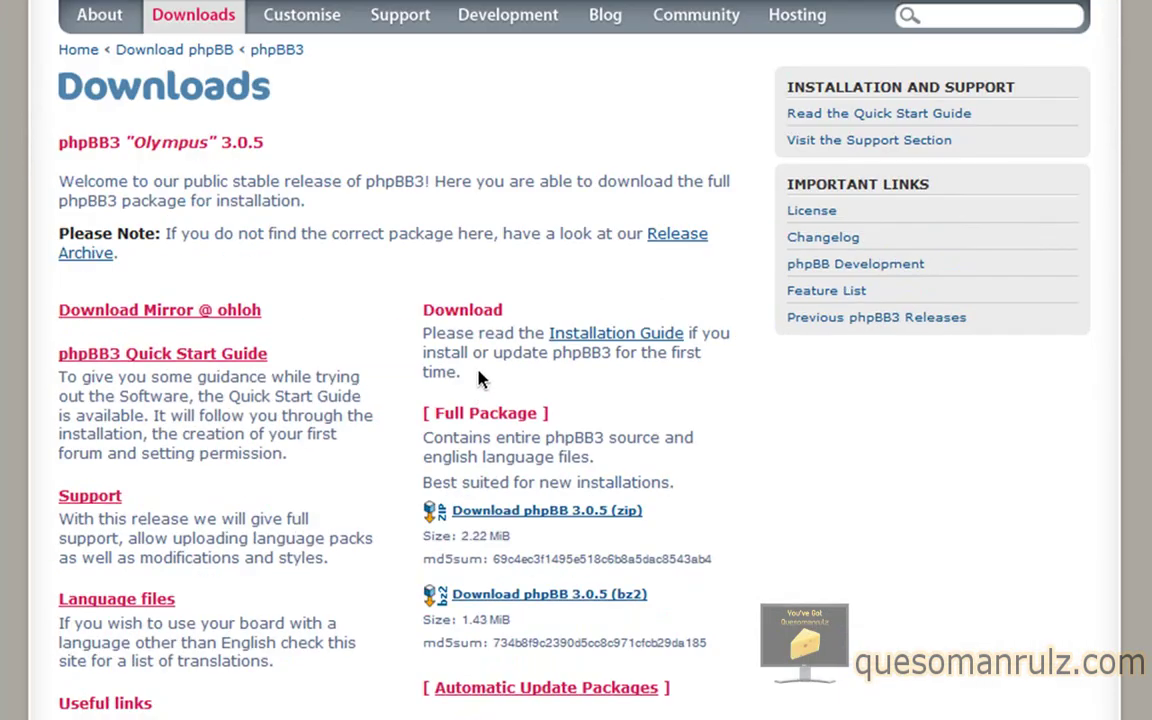
pyautogui.scroll(-1, 479, 378)
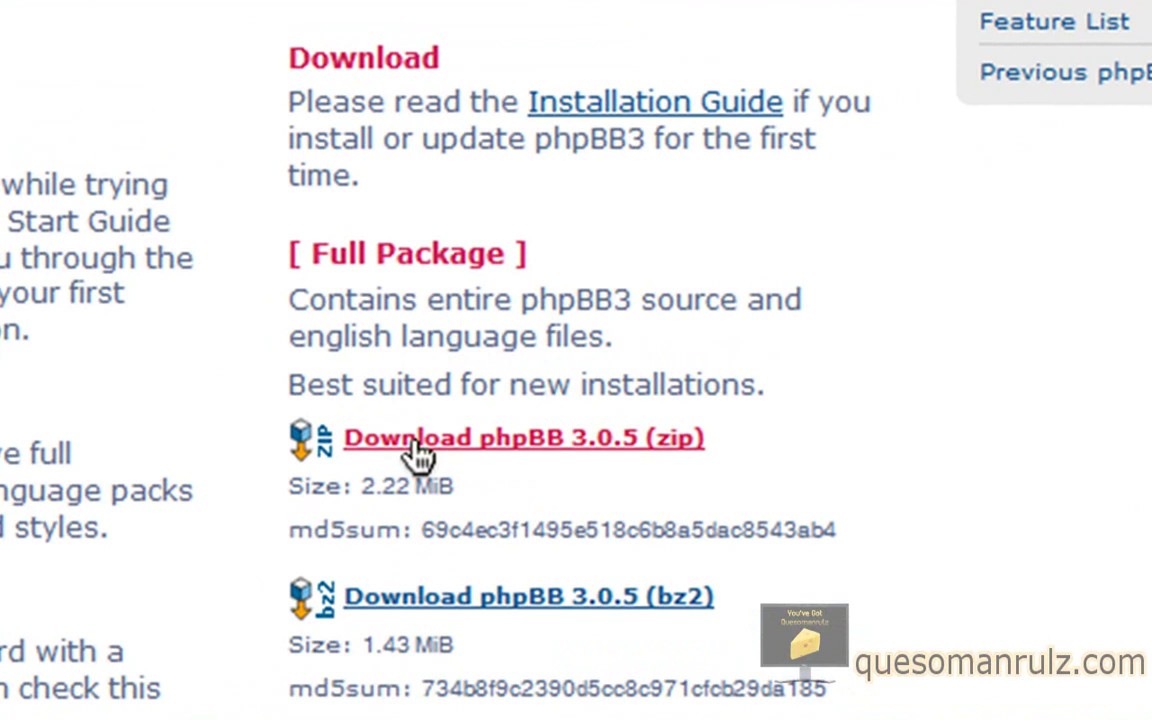
# Download the phpBB 3.0.5 zip full package to the desktop using dTa OneClick, and close the download manager when it finishes.
pyautogui.click(415, 448)
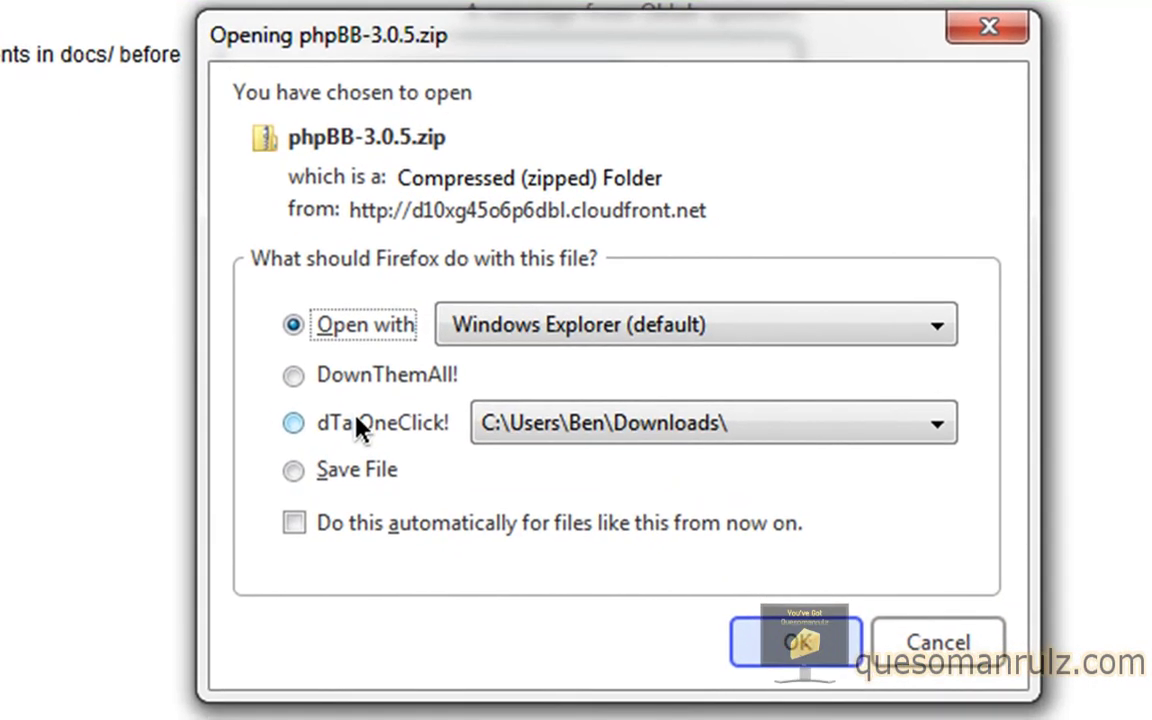
pyautogui.click(738, 587)
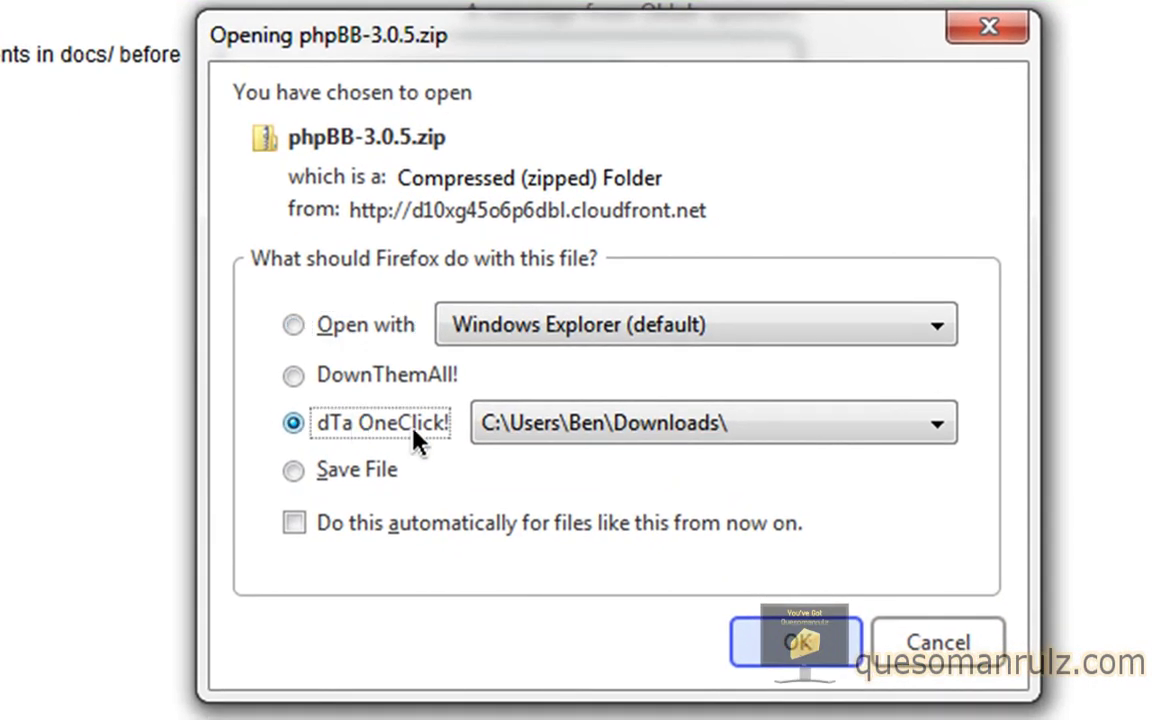
pyautogui.click(878, 591)
pyautogui.click(686, 500)
pyautogui.click(753, 646)
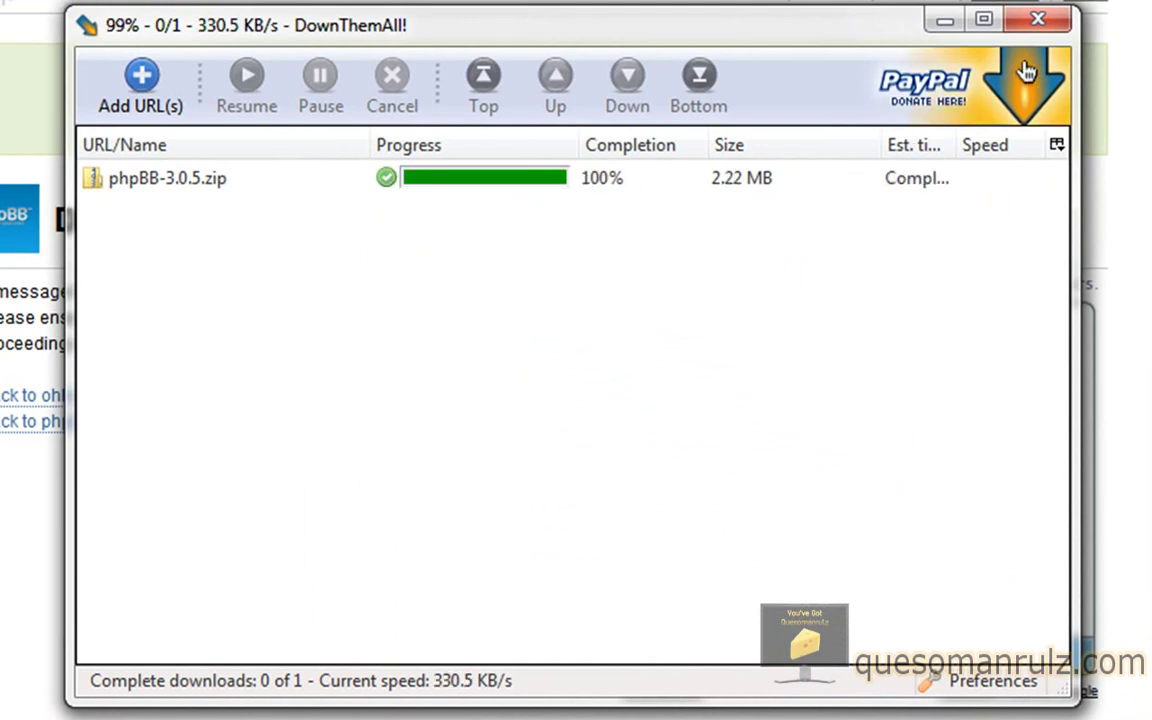
pyautogui.click(1043, 27)
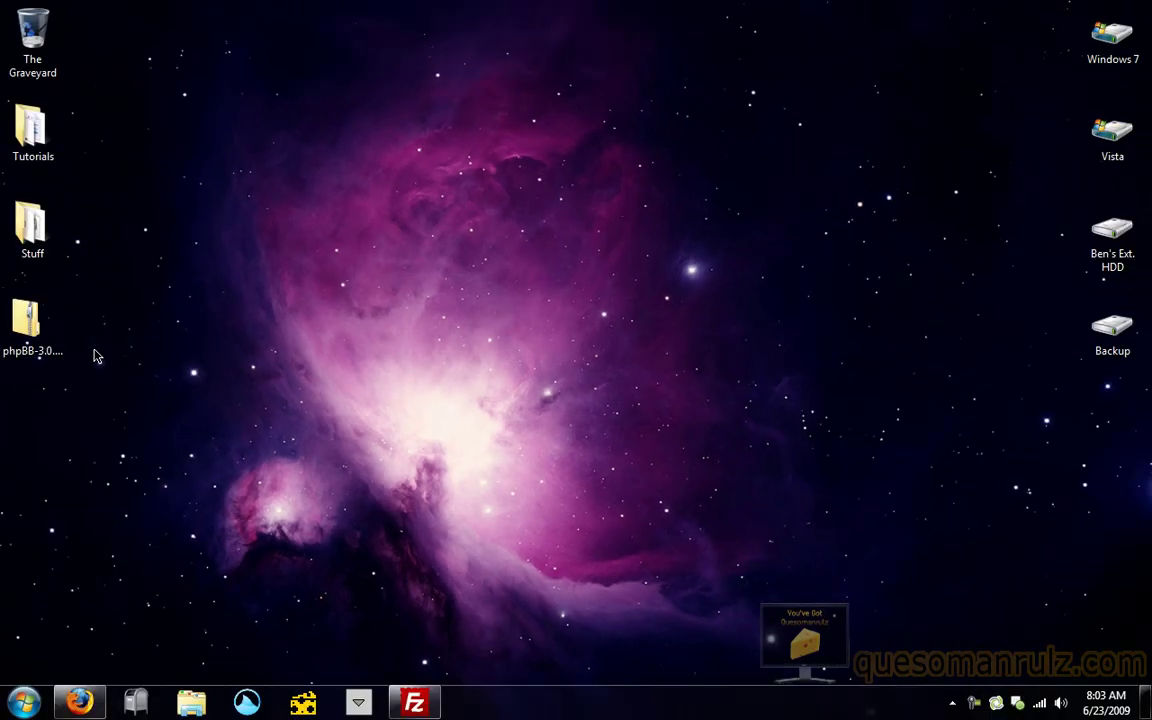
# Extract phpBB-3.0.5.zip onto the desktop with 7-Zip.
pyautogui.click(25, 320)
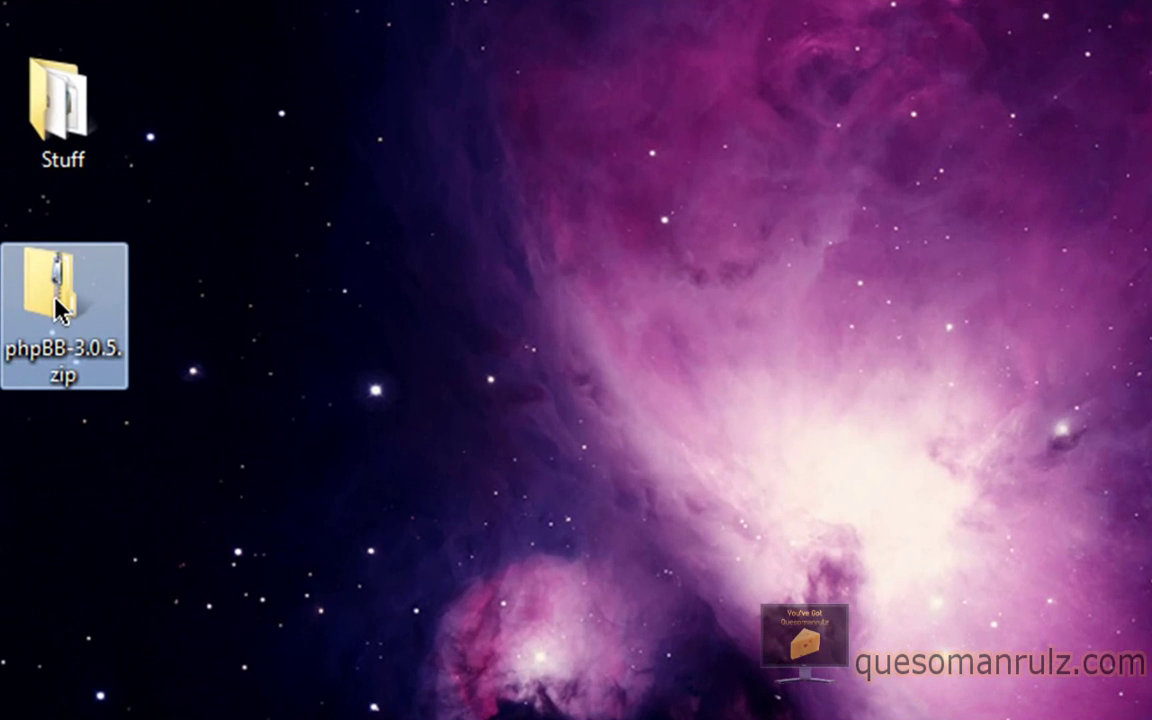
pyautogui.rightClick(56, 299)
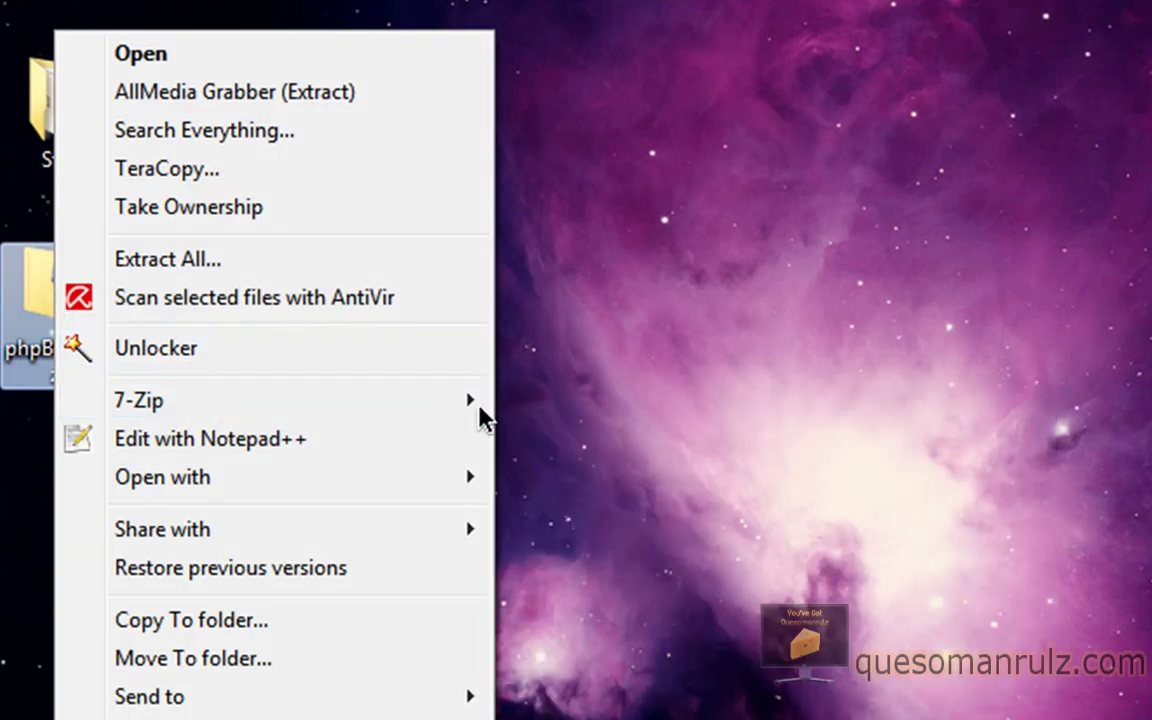
pyautogui.click(643, 494)
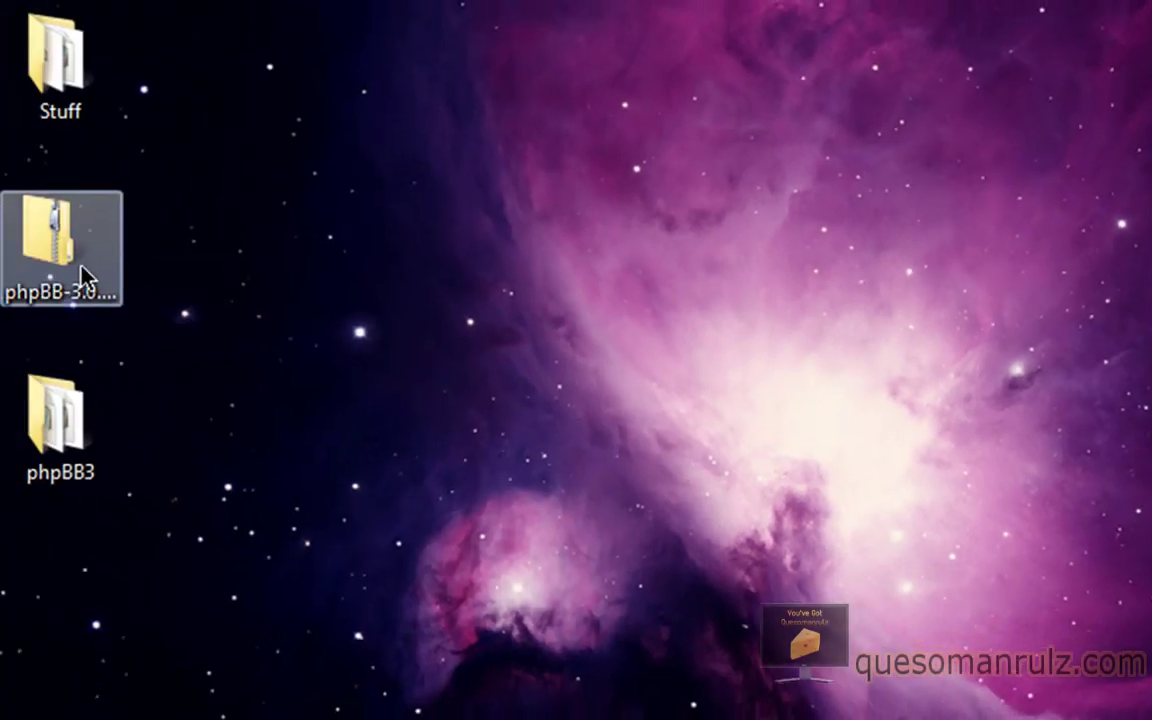
# Delete the phpBB-3.0.5.zip archive from the desktop, keeping the extracted phpBB3 folder.
pyautogui.click(84, 275)
pyautogui.press('Delete')
pyautogui.press('Return')
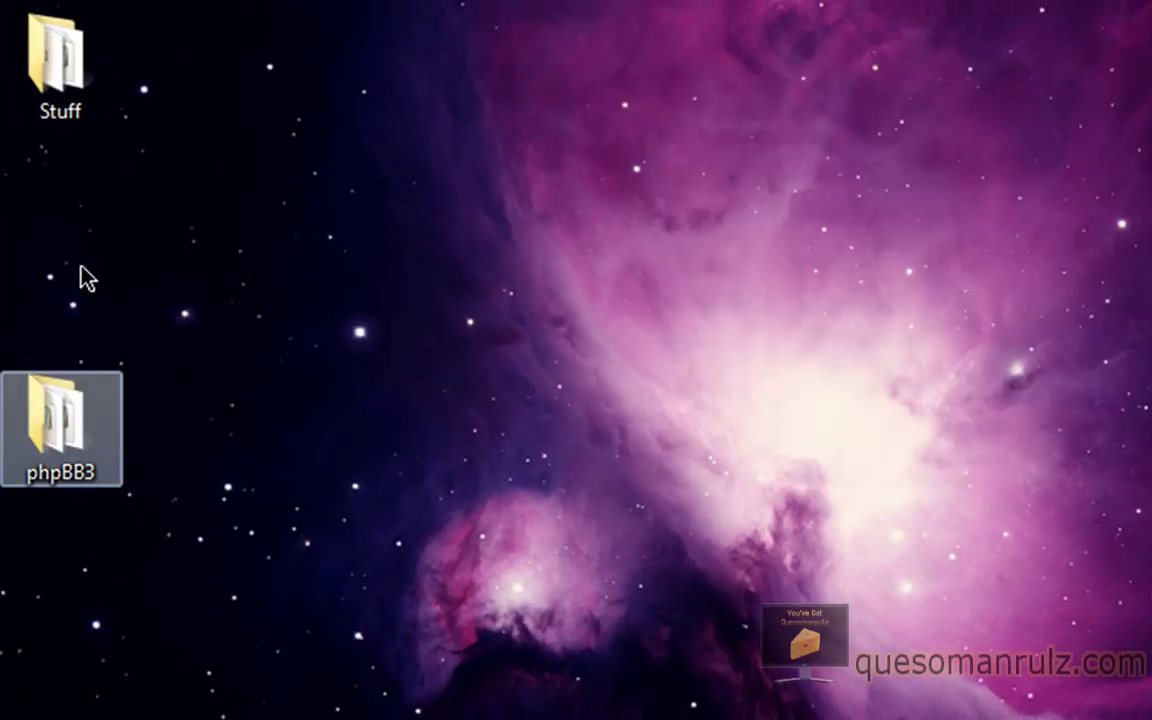
# Move the phpBB3 folder directly beneath the Stuff folder on the desktop and open it.
pyautogui.moveTo(57, 432); pyautogui.dragTo(44, 262)
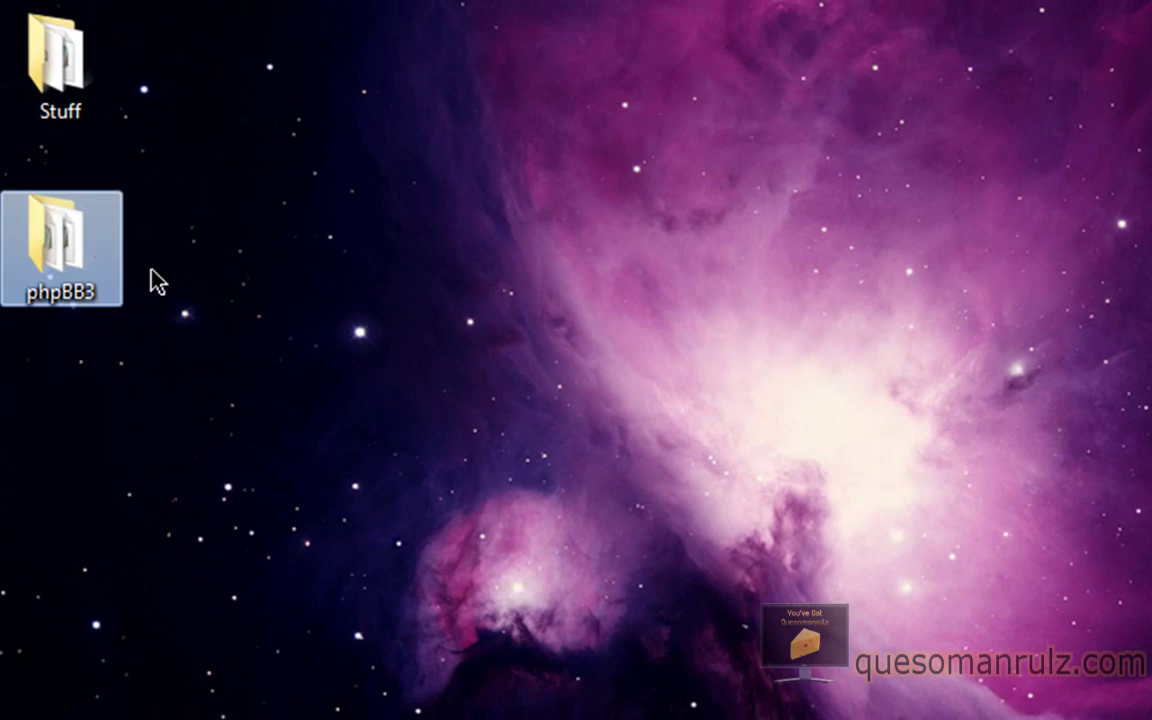
pyautogui.doubleClick(42, 240)
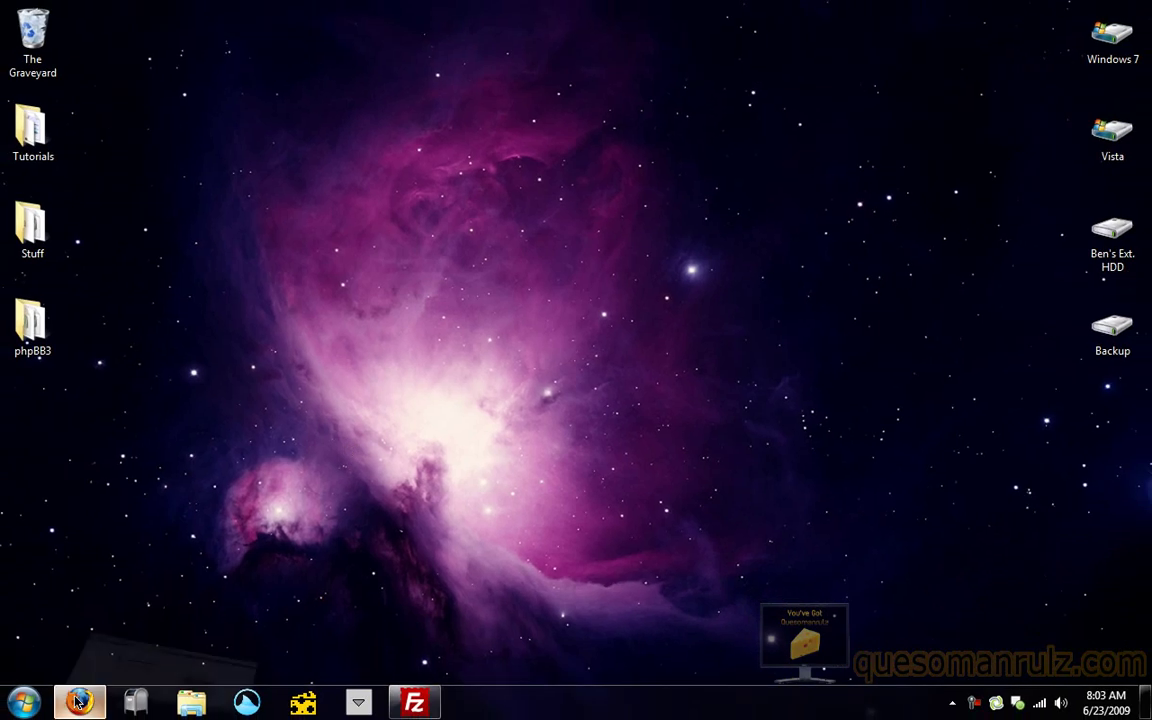
# Switch to Firefox, close the phpBB download page, and bring up the account information in the hosting control panel.
pyautogui.click(78, 697)
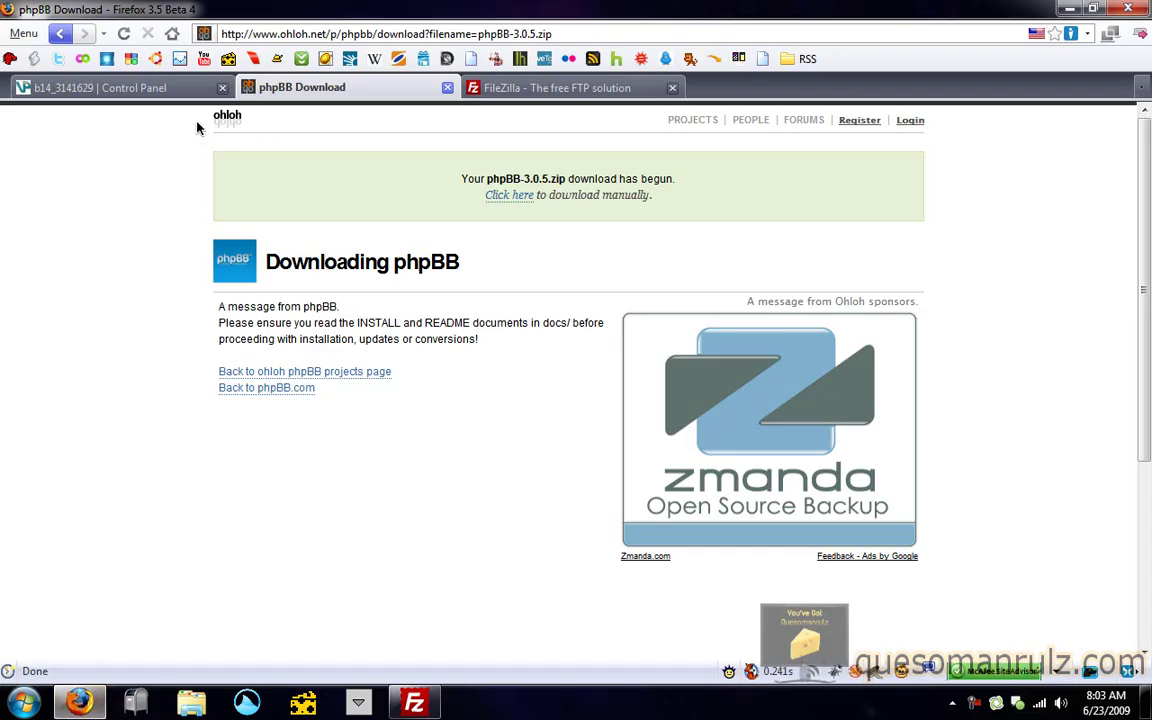
pyautogui.click(447, 88)
pyautogui.click(130, 88)
pyautogui.scroll(-1, 342, 441)
pyautogui.scroll(-5, 342, 441)
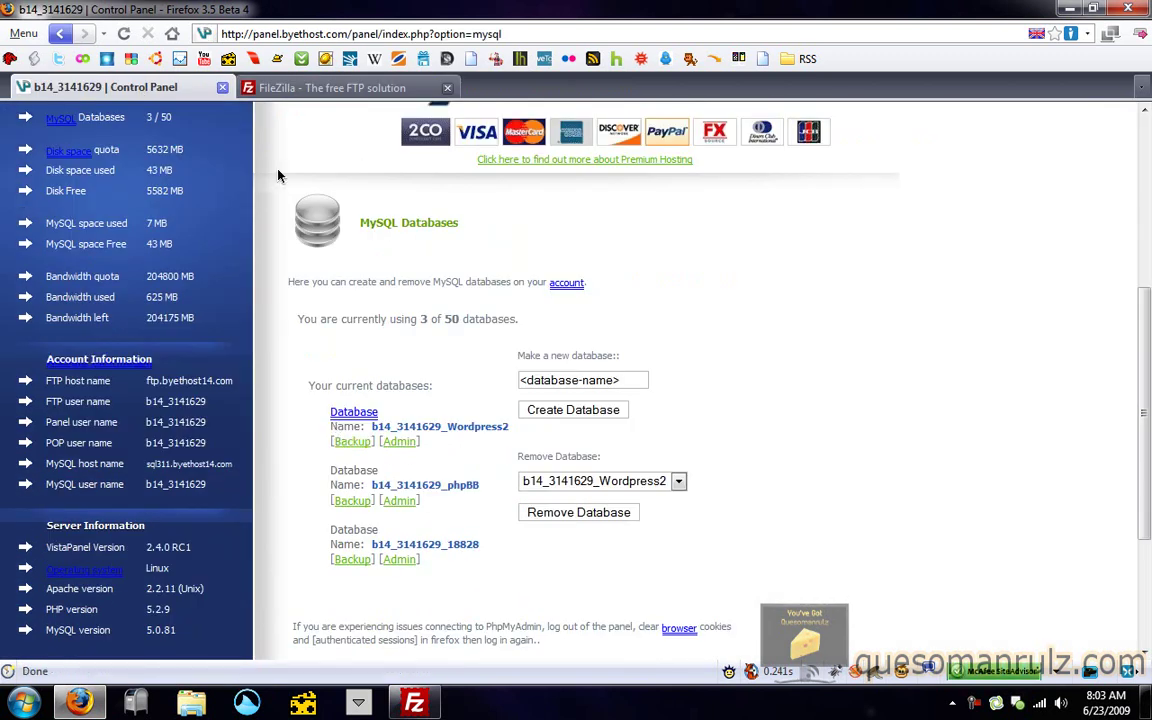
# View the FileZilla Client download on the FileZilla website and switch to the FileZilla program.
pyautogui.click(296, 90)
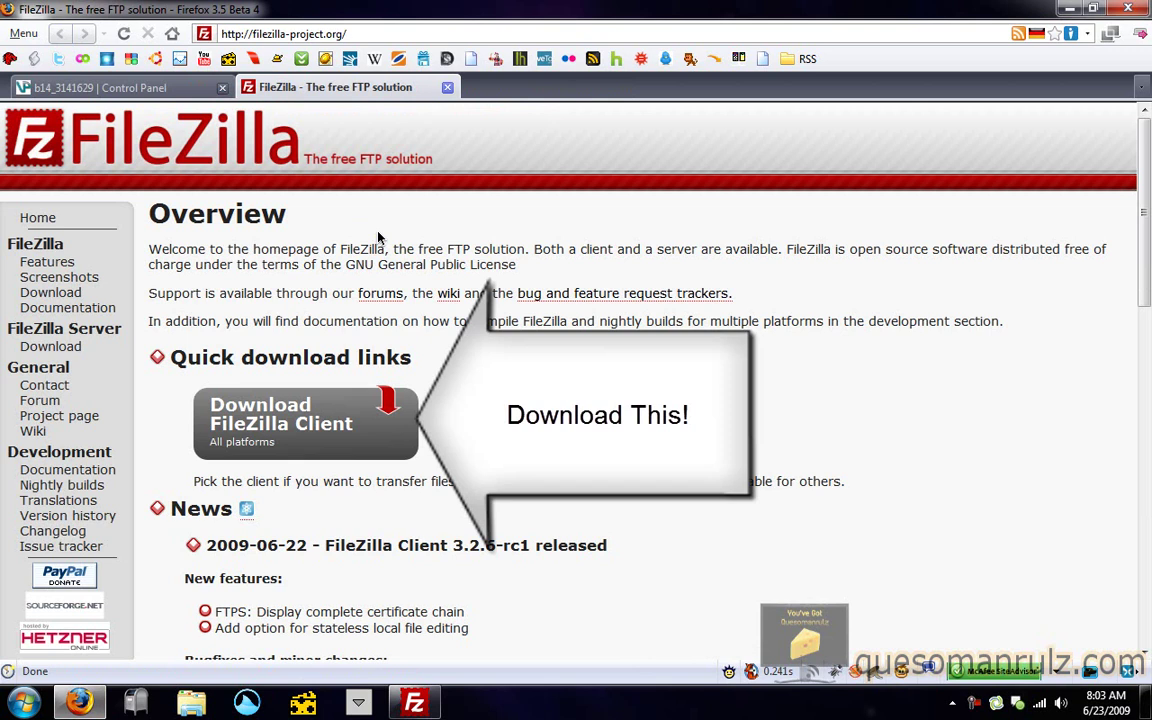
pyautogui.click(420, 705)
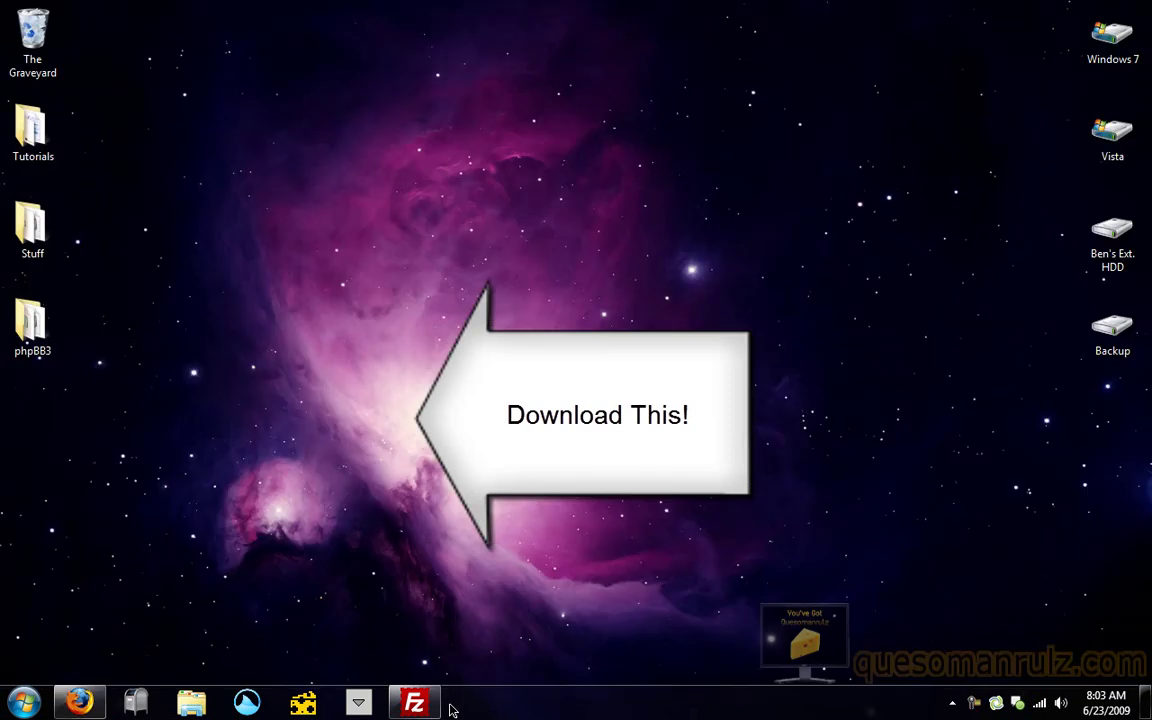
pyautogui.click(428, 703)
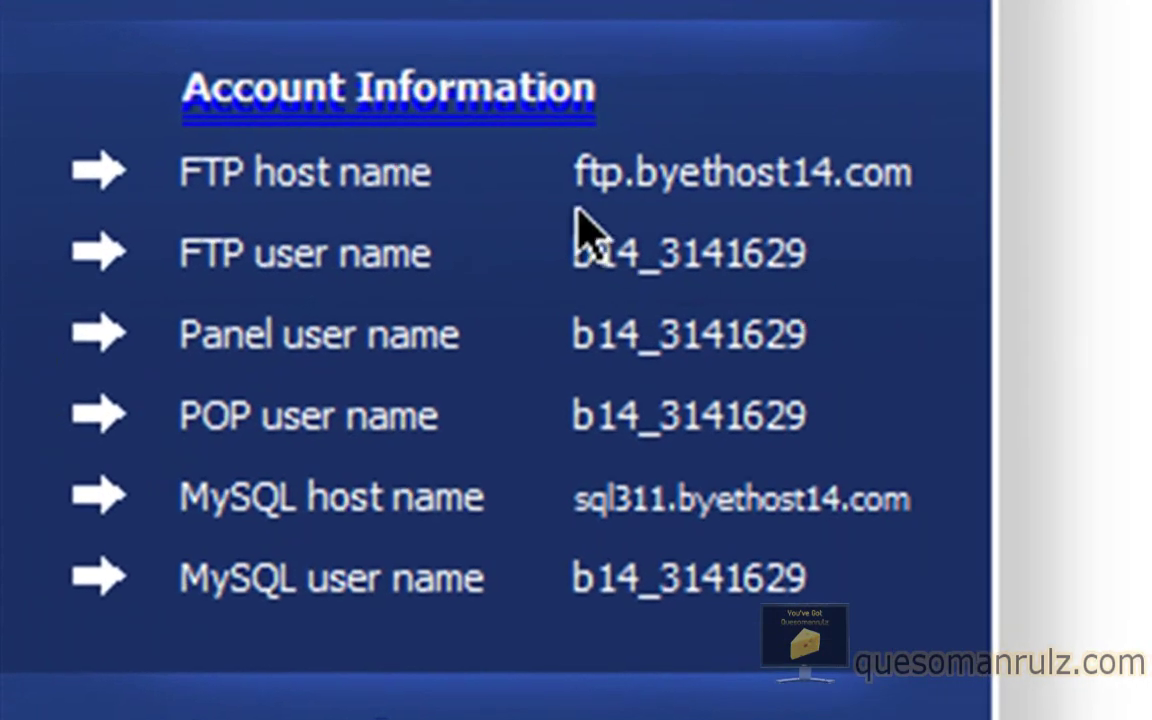
# Enter the host ftp.byethost14.com and the account's FTP user name from the control panel into FileZilla's connection details.
pyautogui.moveTo(572, 178); pyautogui.dragTo(905, 172)
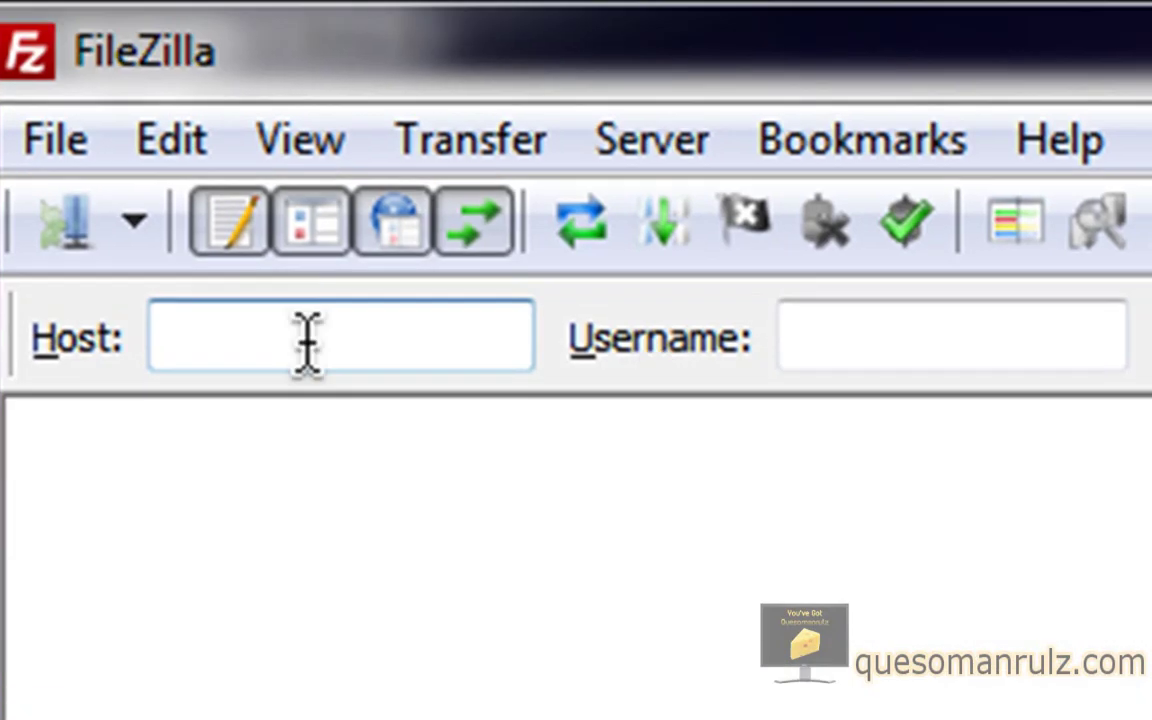
pyautogui.write('ftp.byethost14.com')
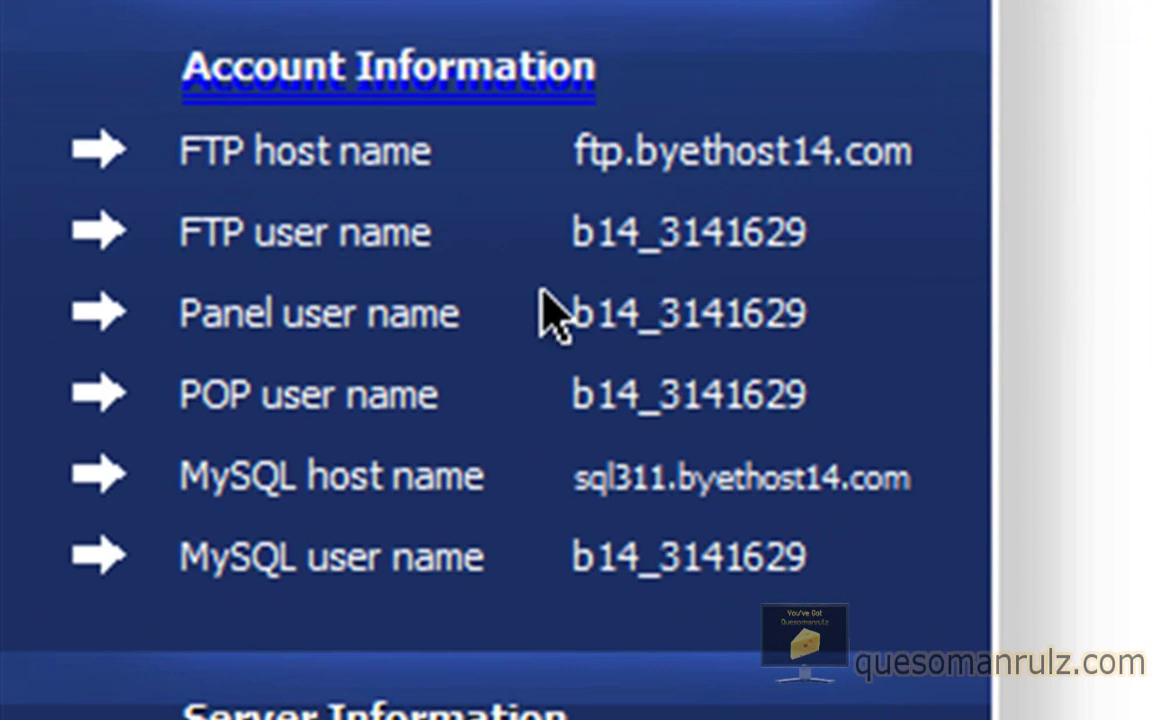
pyautogui.moveTo(572, 232); pyautogui.dragTo(818, 257)
pyautogui.hotkey('ctrl', 'c')
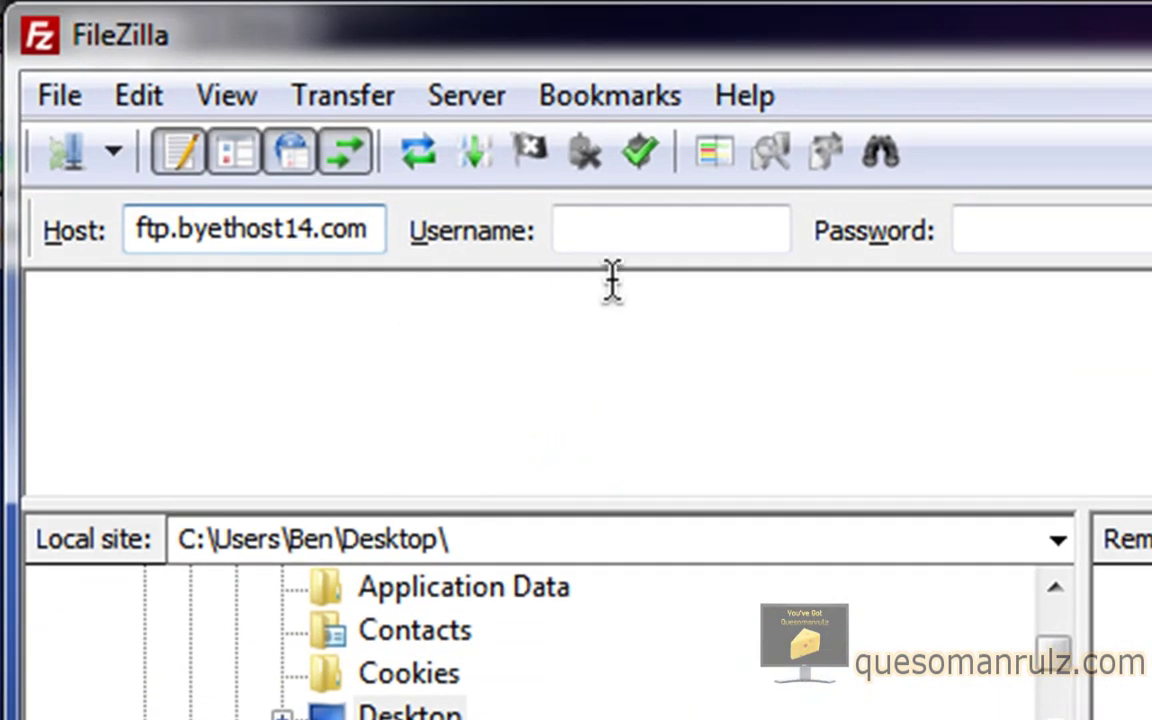
pyautogui.click(632, 225)
pyautogui.hotkey('ctrl', 'v')
# Enter the FTP account password and connect to the server.
pyautogui.click(990, 229)
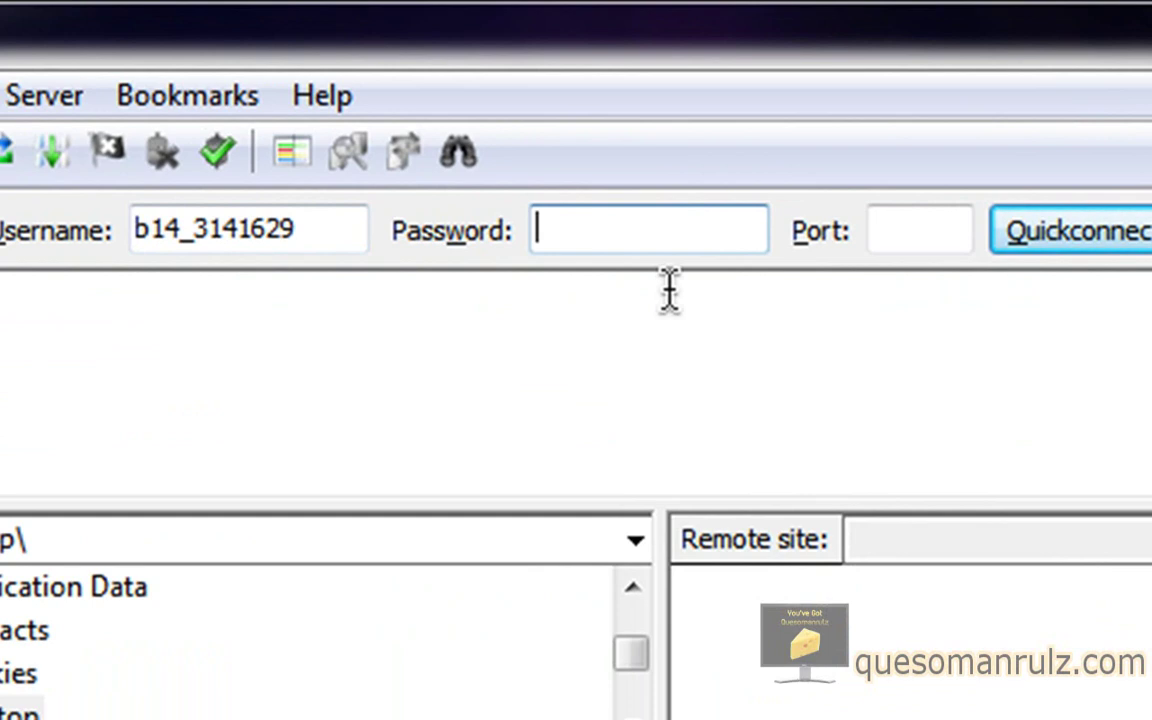
pyautogui.write('********')
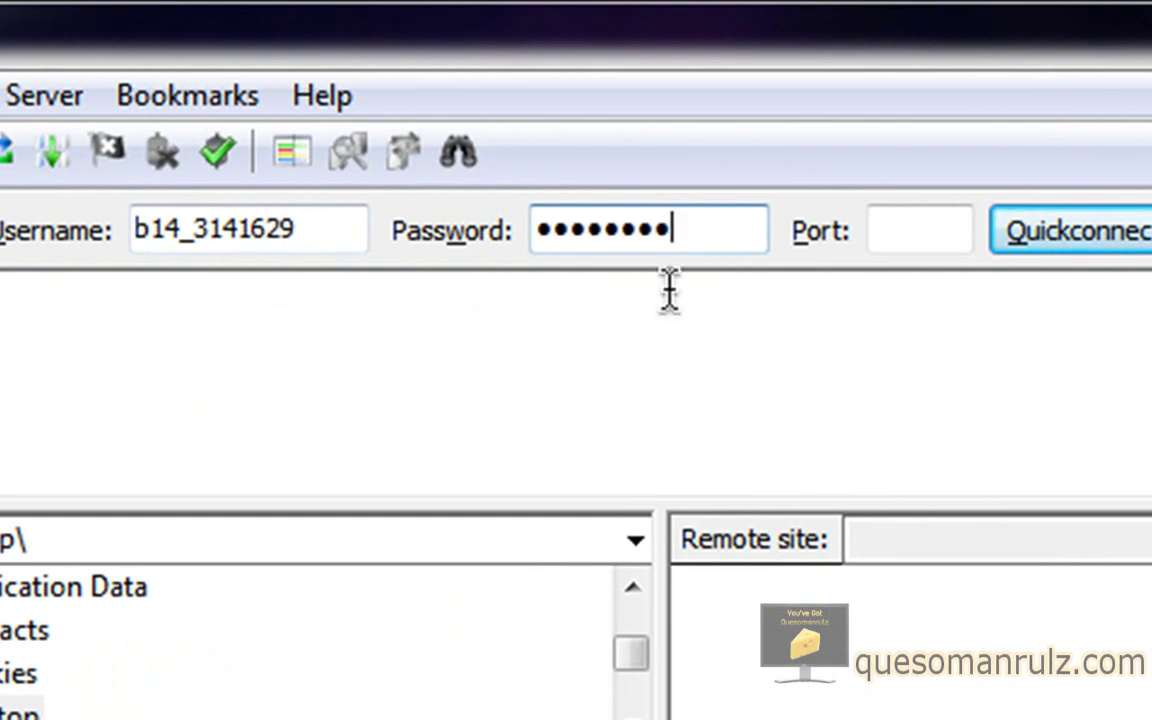
pyautogui.press('Return')
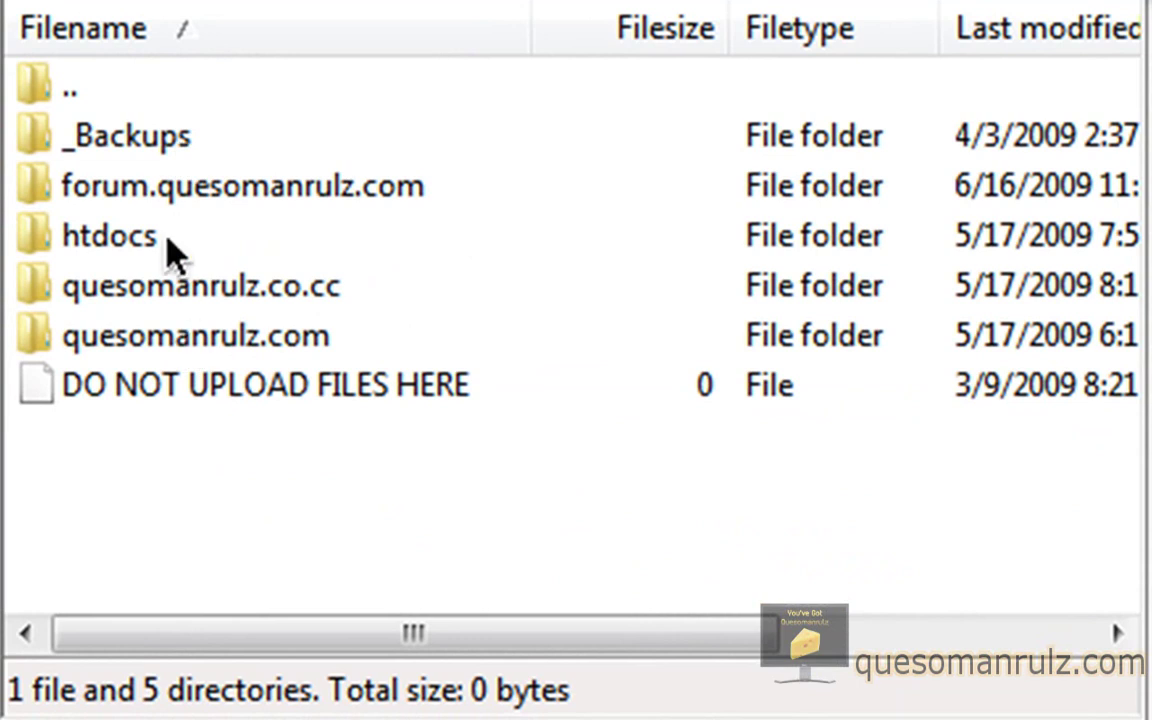
# Open the htdocs directory on the remote server.
pyautogui.click(158, 243)
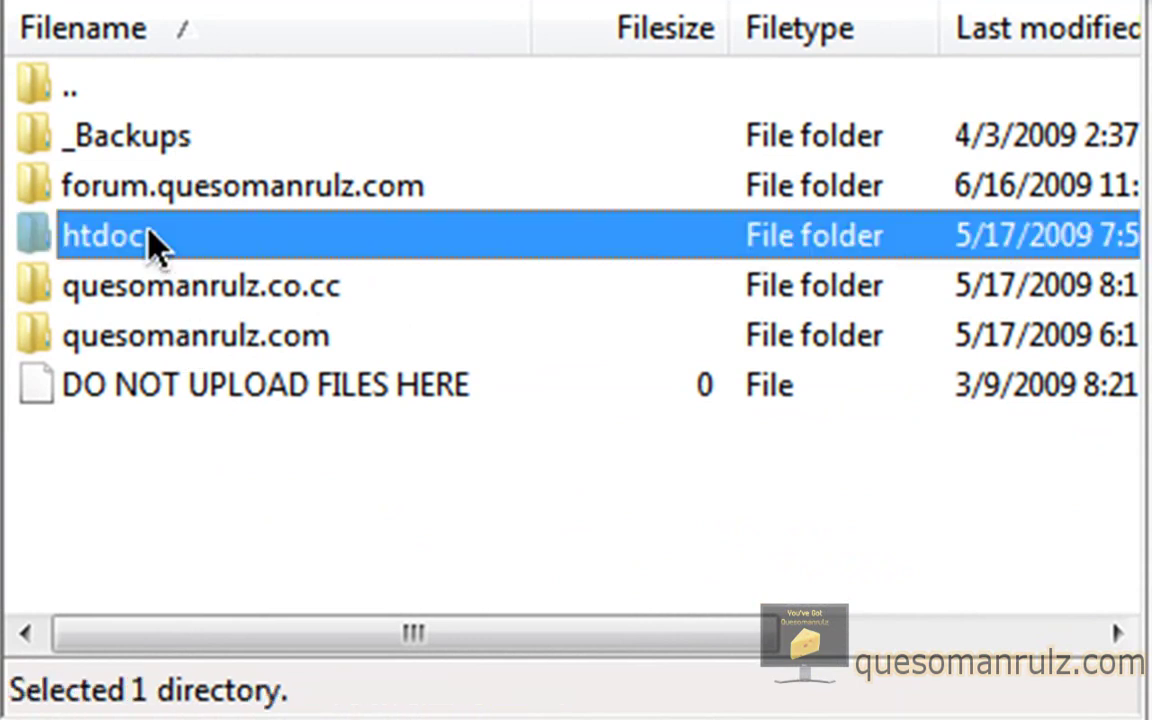
pyautogui.doubleClick(149, 235)
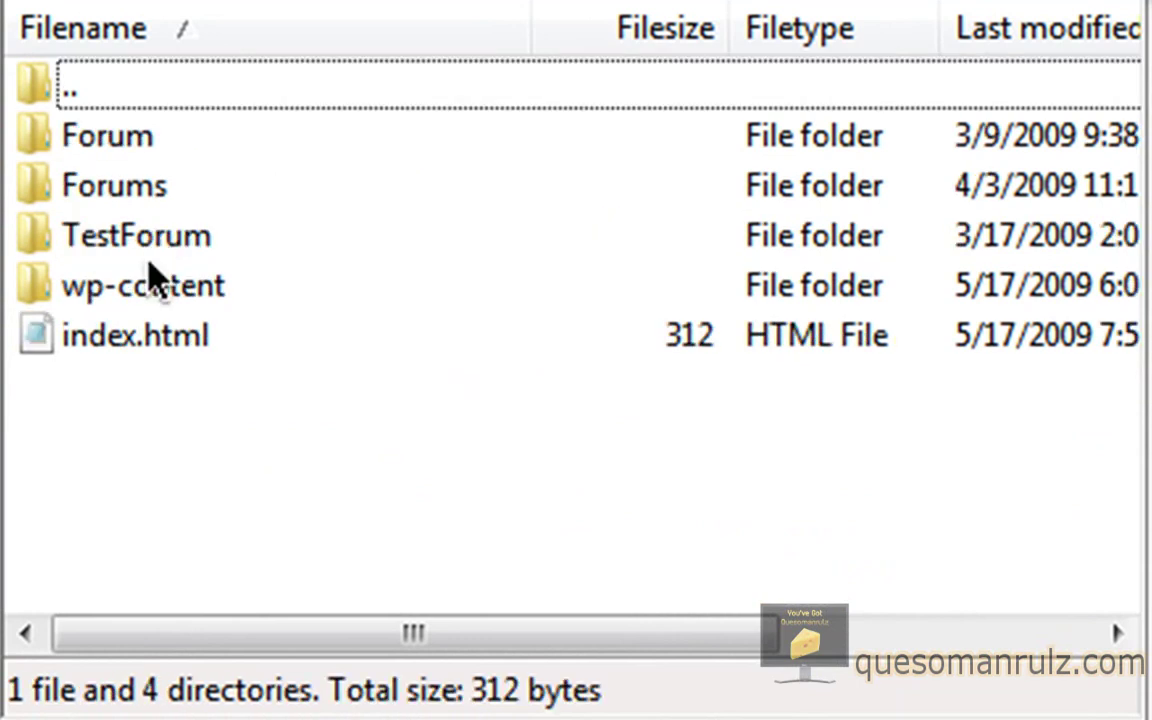
# Look inside the existing Forums directory on the server and return to htdocs.
pyautogui.click(118, 150)
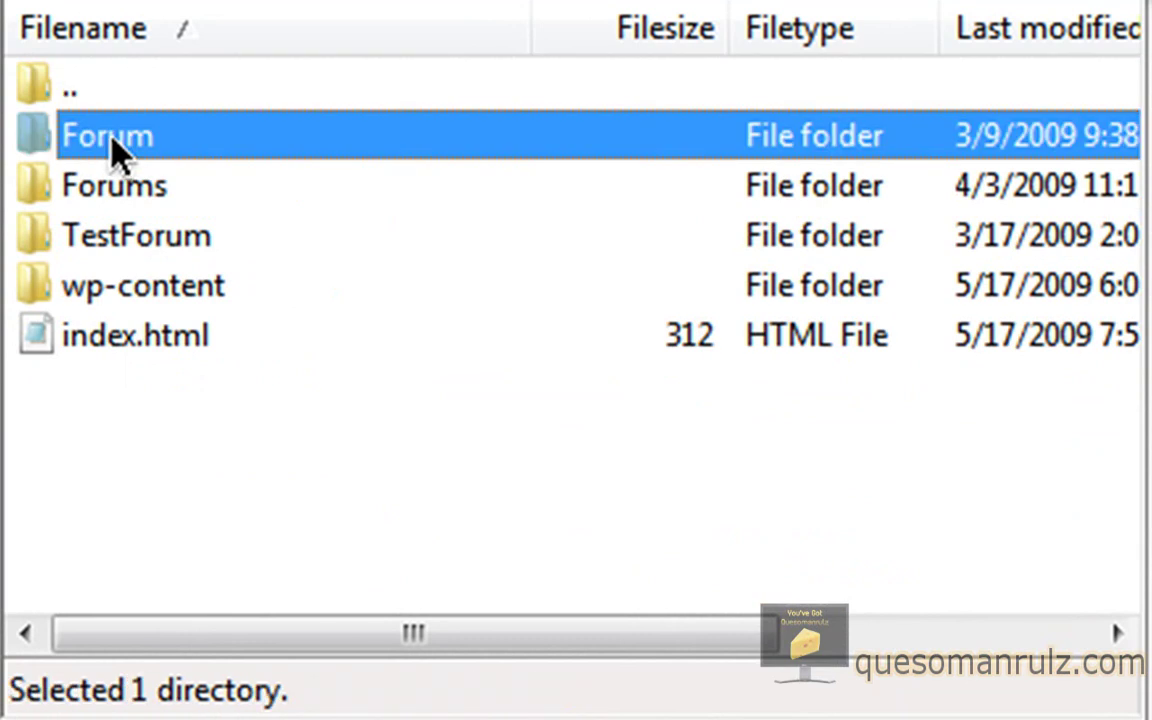
pyautogui.click(103, 175)
pyautogui.doubleClick(103, 175)
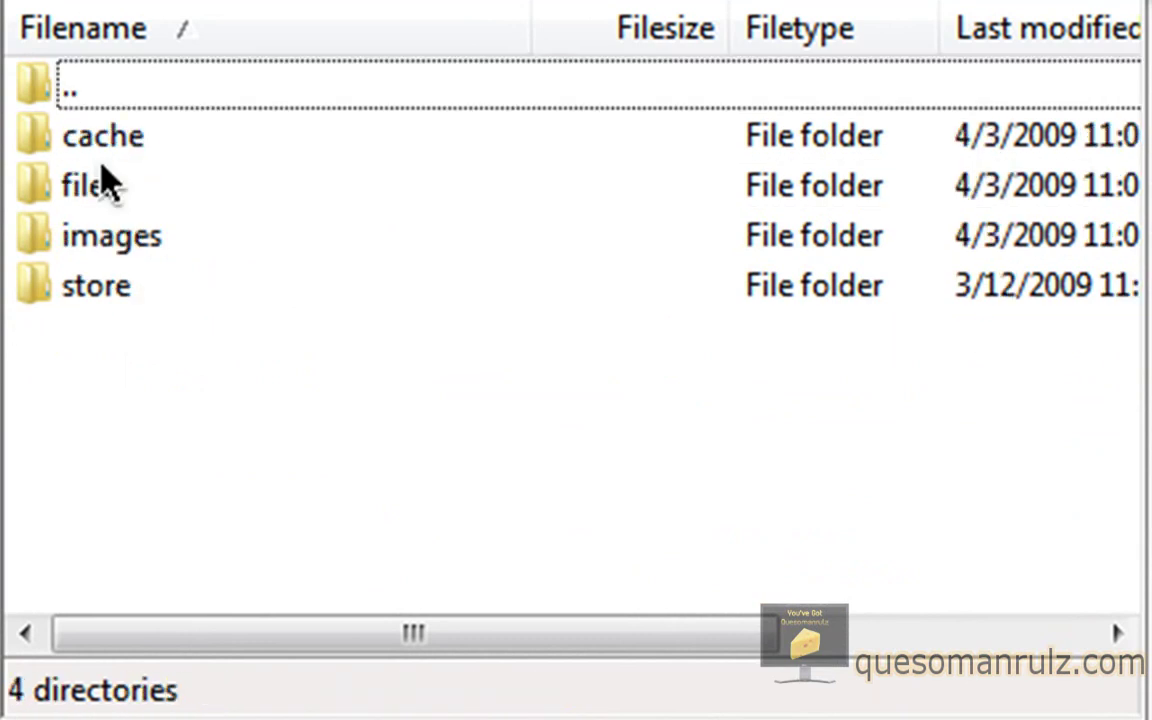
pyautogui.press('BackSpace')
# Create a remote directory named TutorialForum inside htdocs and open it.
pyautogui.rightClick(95, 475)
pyautogui.click(240, 686)
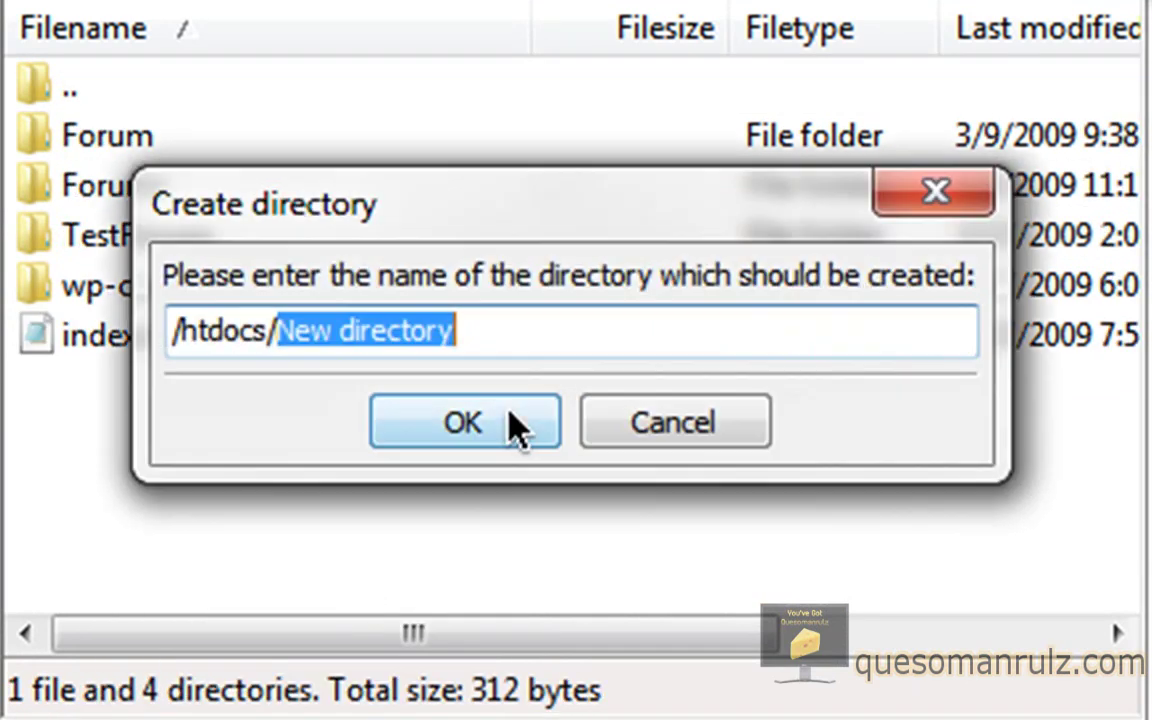
pyautogui.write('Tutori')
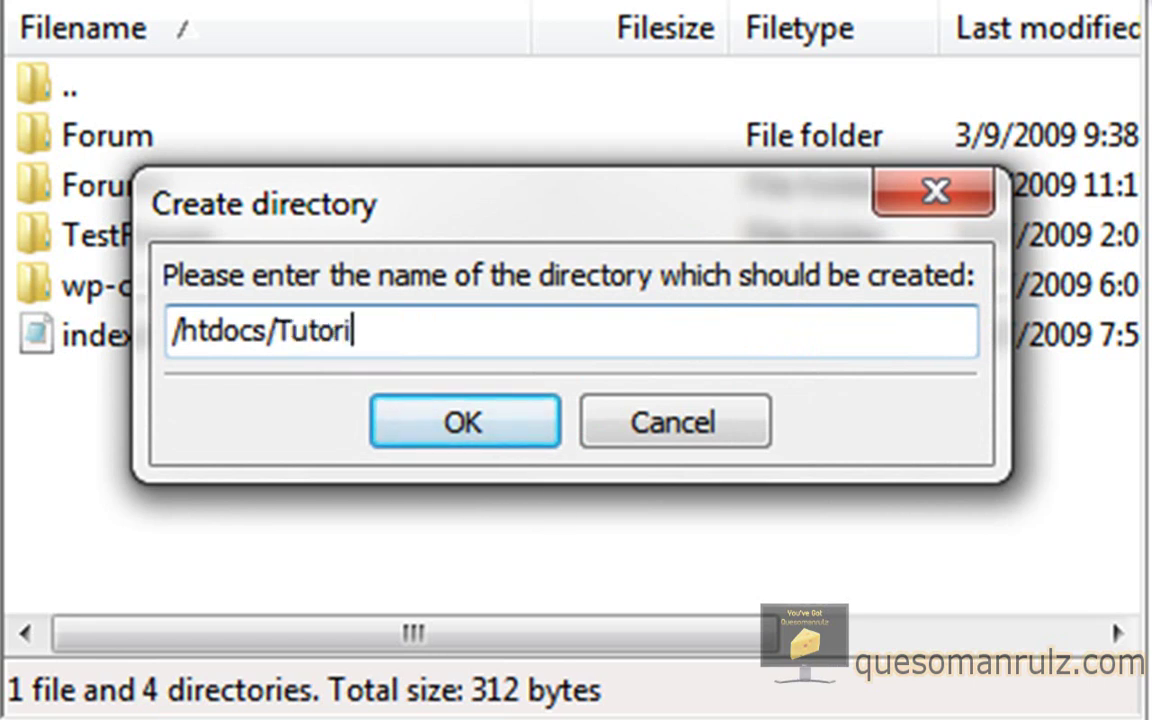
pyautogui.write('alForum')
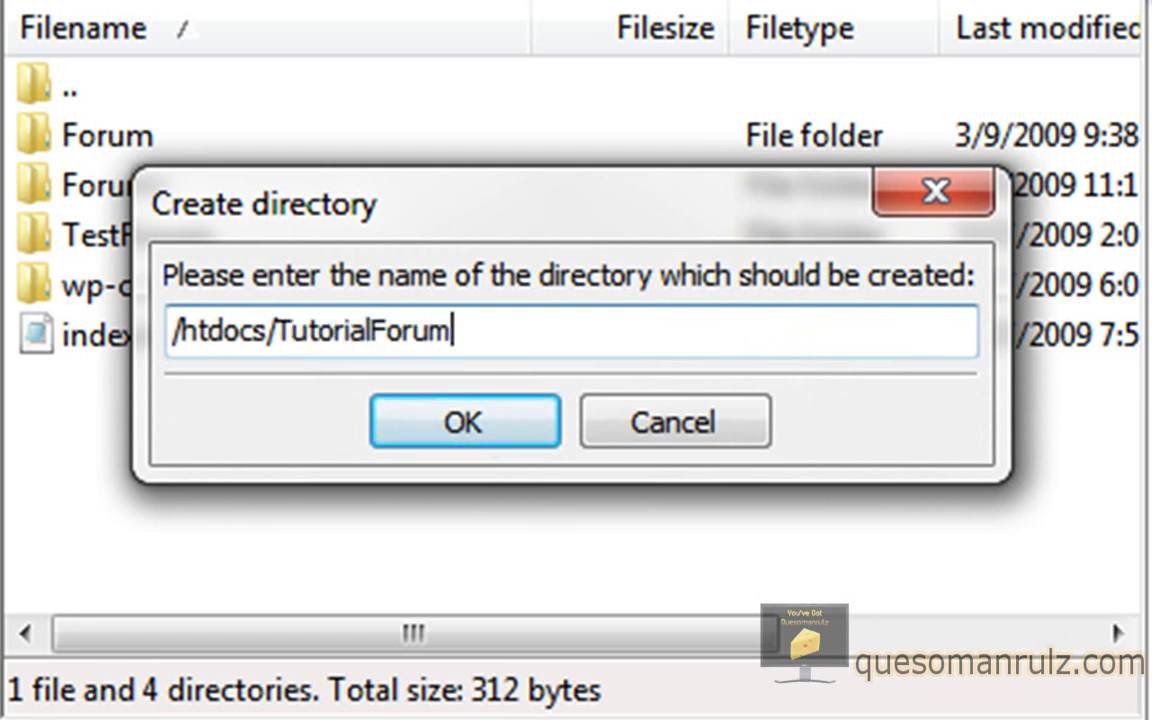
pyautogui.press('Return')
pyautogui.doubleClick(221, 290)
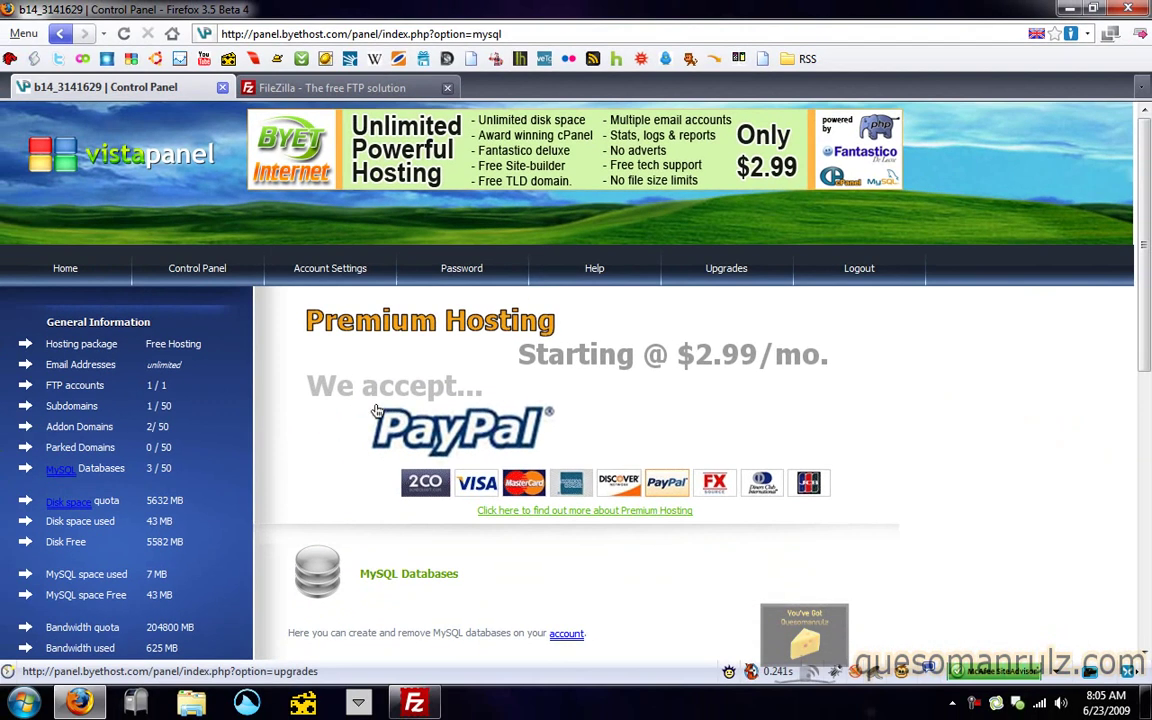
# Minimize Firefox, open the phpBB3 folder from the desktop, and arrange it side by side with the FileZilla window.
pyautogui.click(1070, 7)
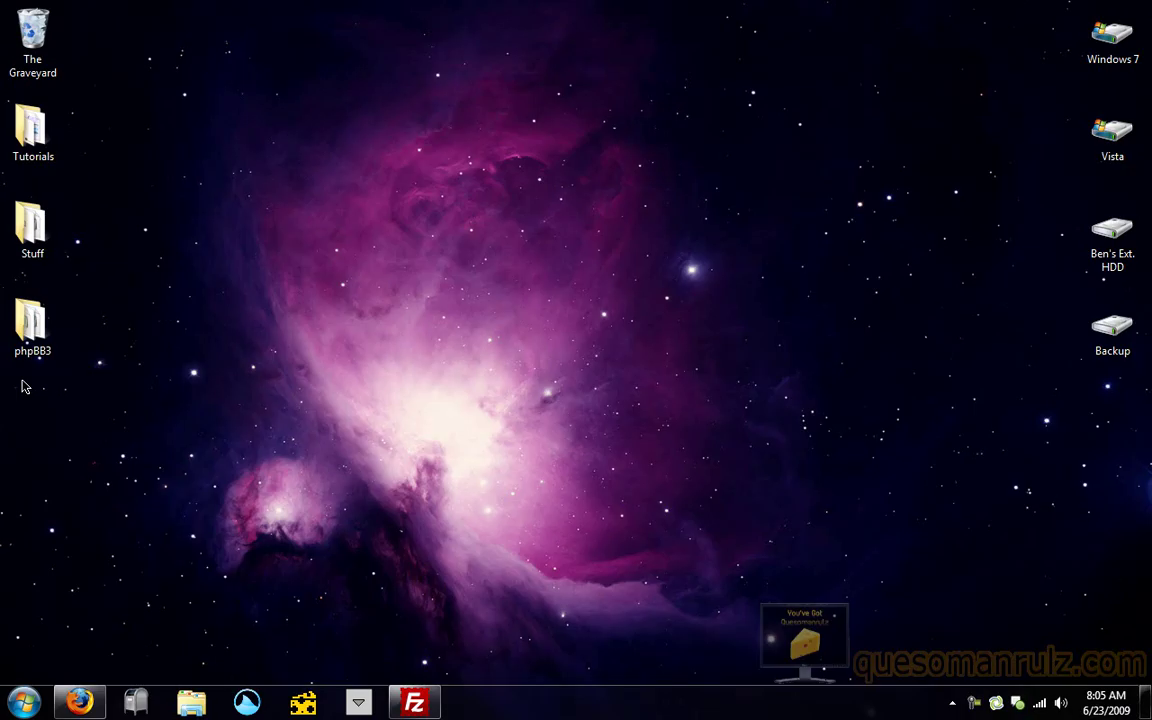
pyautogui.doubleClick(28, 330)
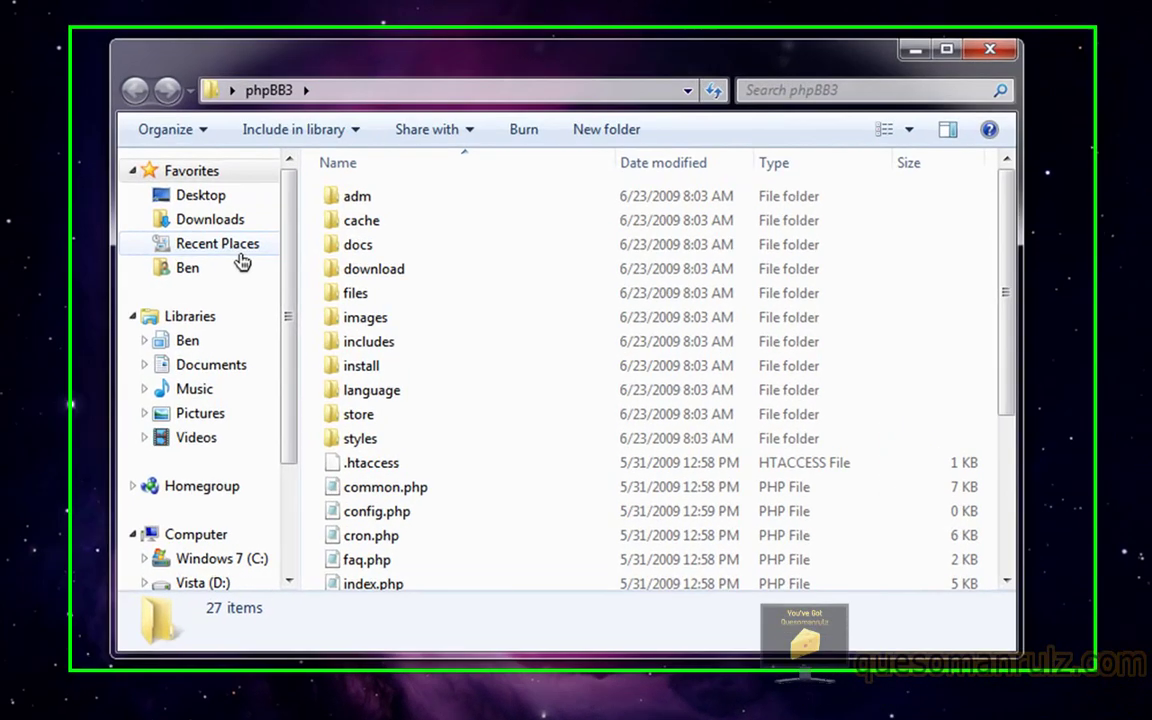
pyautogui.moveTo(1062, 243); pyautogui.dragTo(1064, 170)
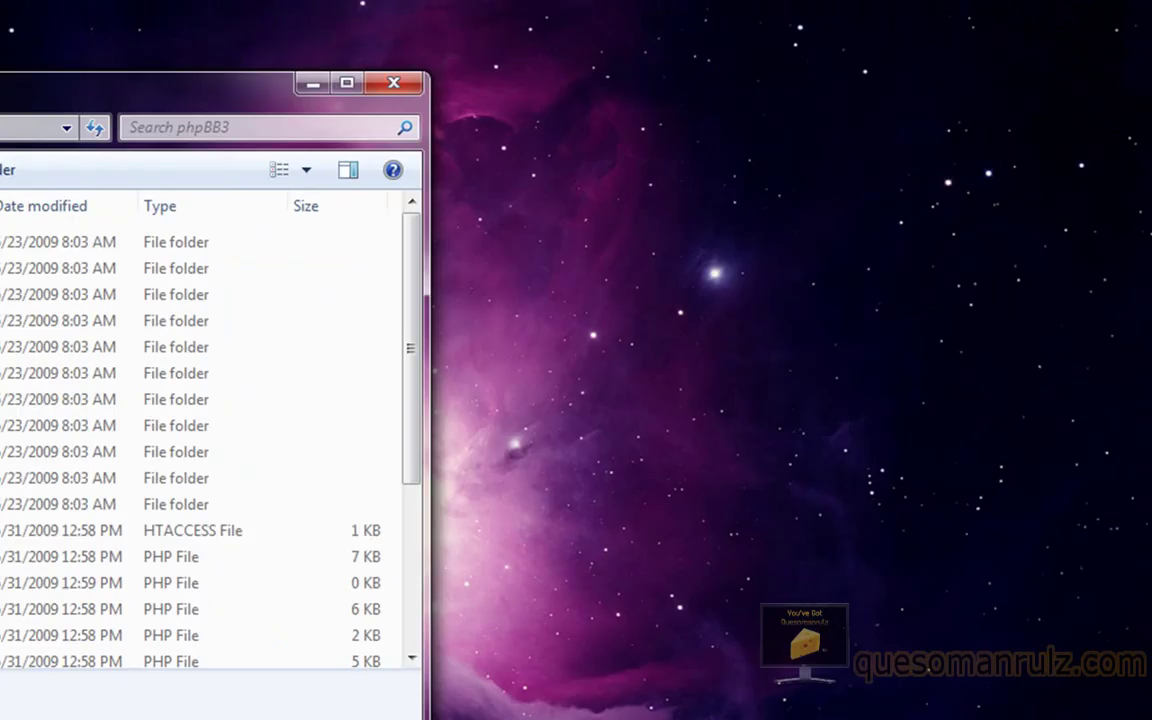
pyautogui.press('super+Left')
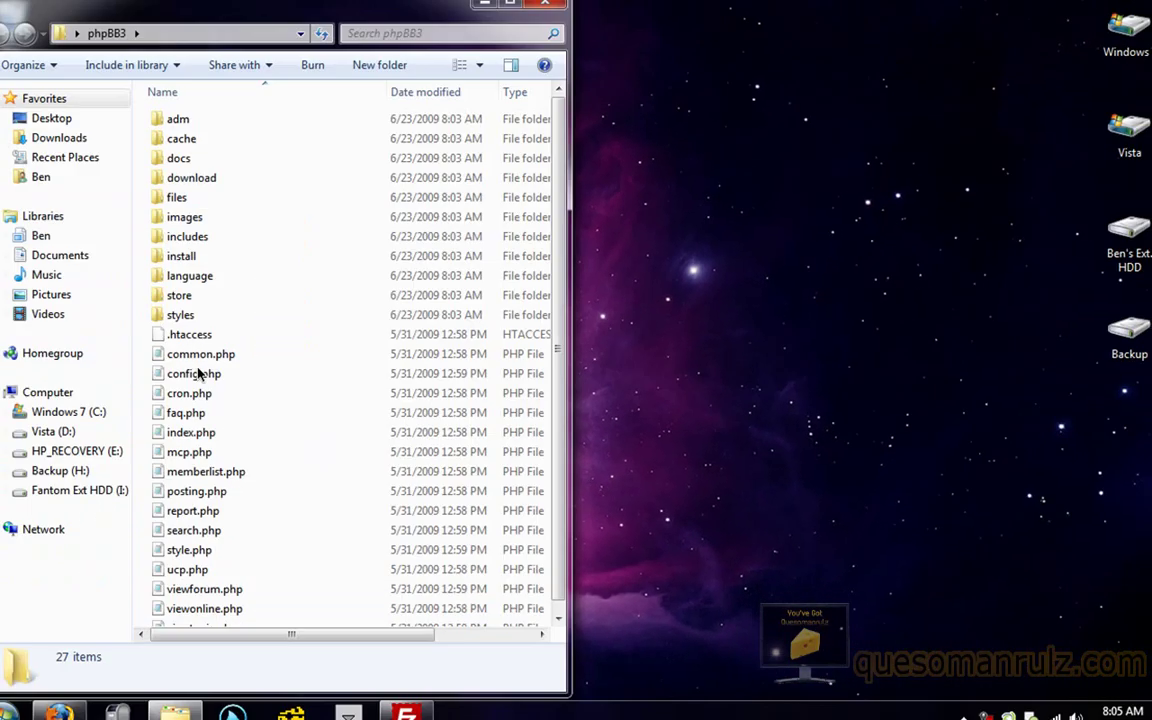
pyautogui.hotkey('alt', 'Tab')
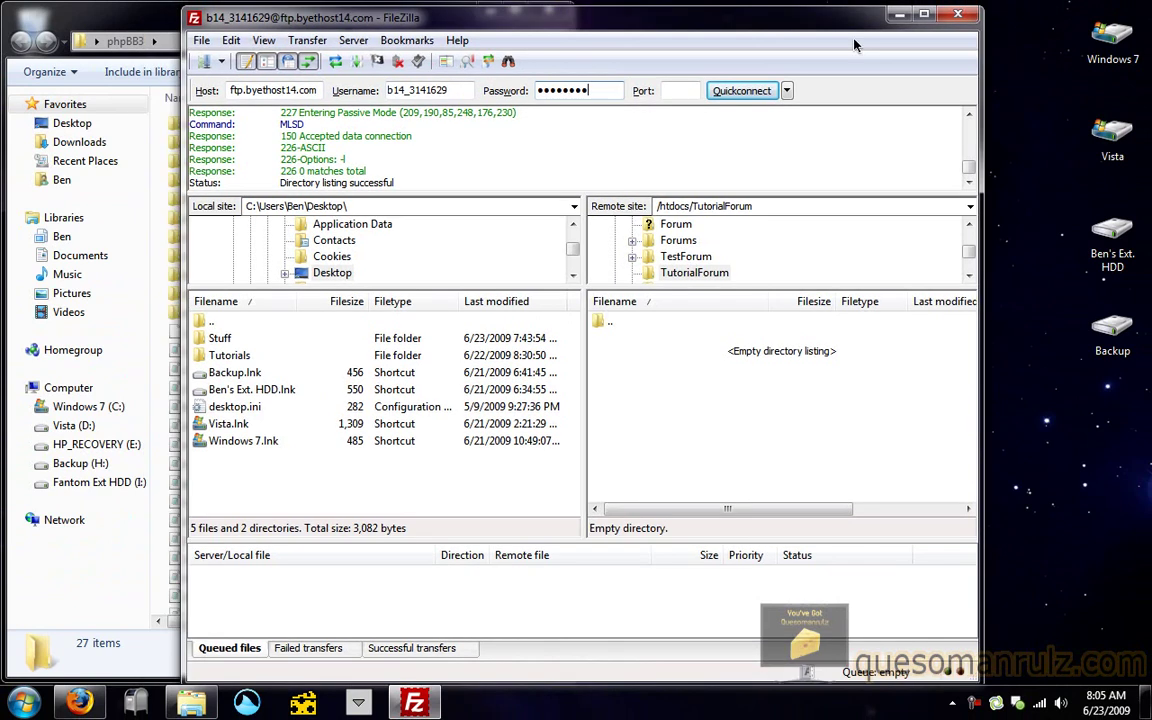
pyautogui.press('super+Right')
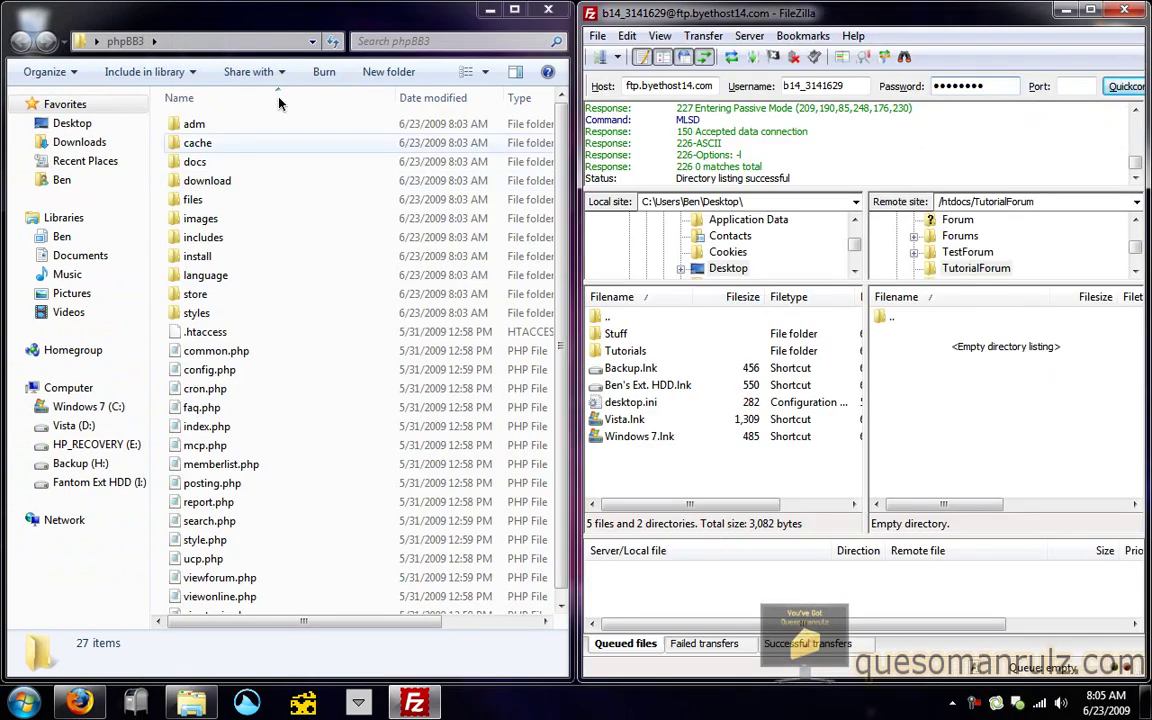
# Upload all files and folders inside phpBB3 to the remote /htdocs/TutorialForum directory.
pyautogui.click(237, 128)
pyautogui.moveTo(500, 118); pyautogui.dragTo(180, 598)
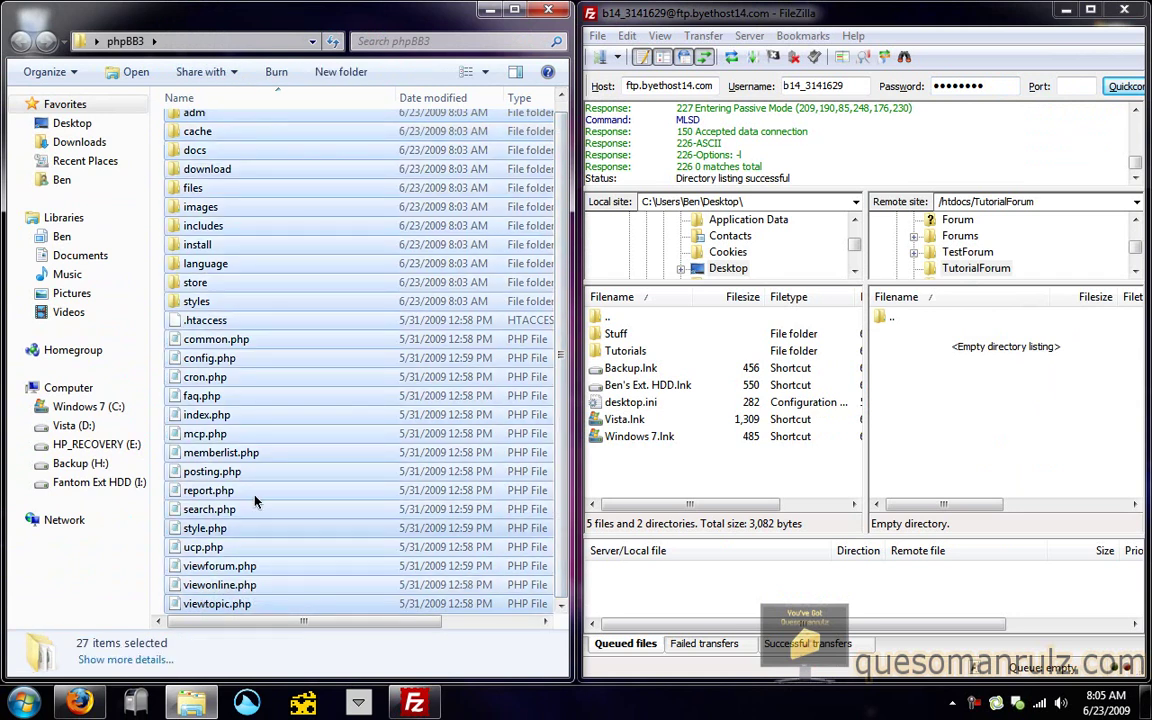
pyautogui.moveTo(258, 266); pyautogui.dragTo(948, 393)
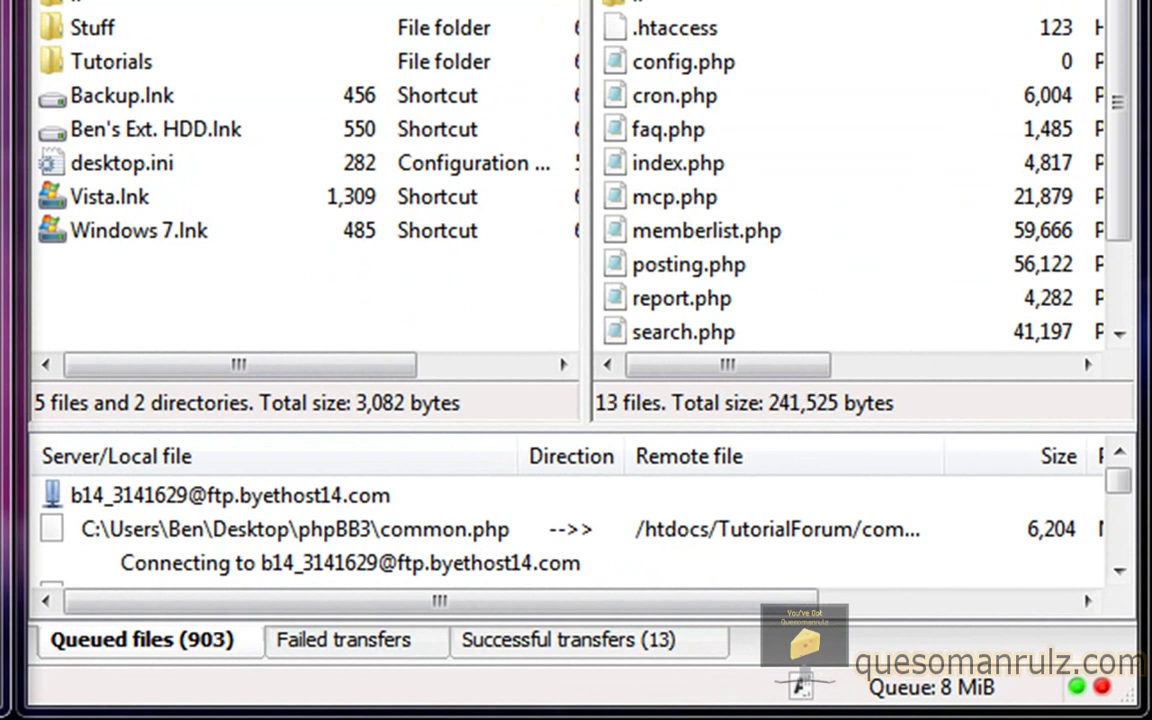
# Put the phpBB3 folder window away and bring FileZilla to the front to follow the upload.
pyautogui.hotkey('alt', 'Tab')
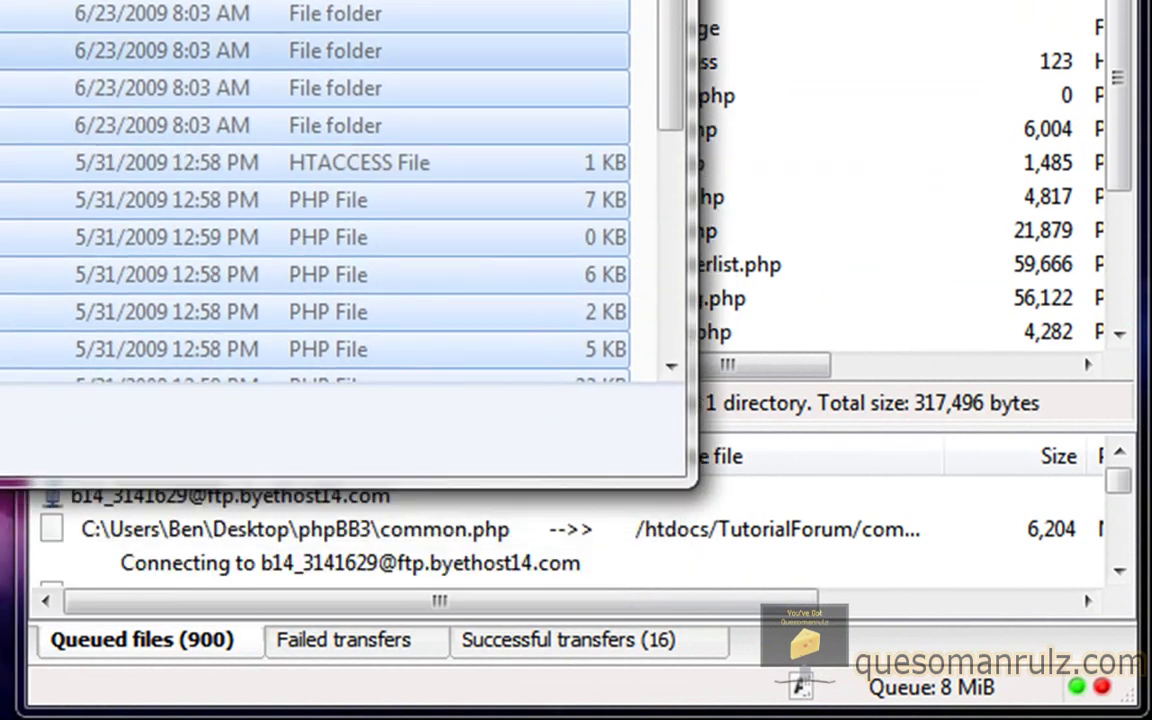
pyautogui.hotkey('alt', 'Tab')
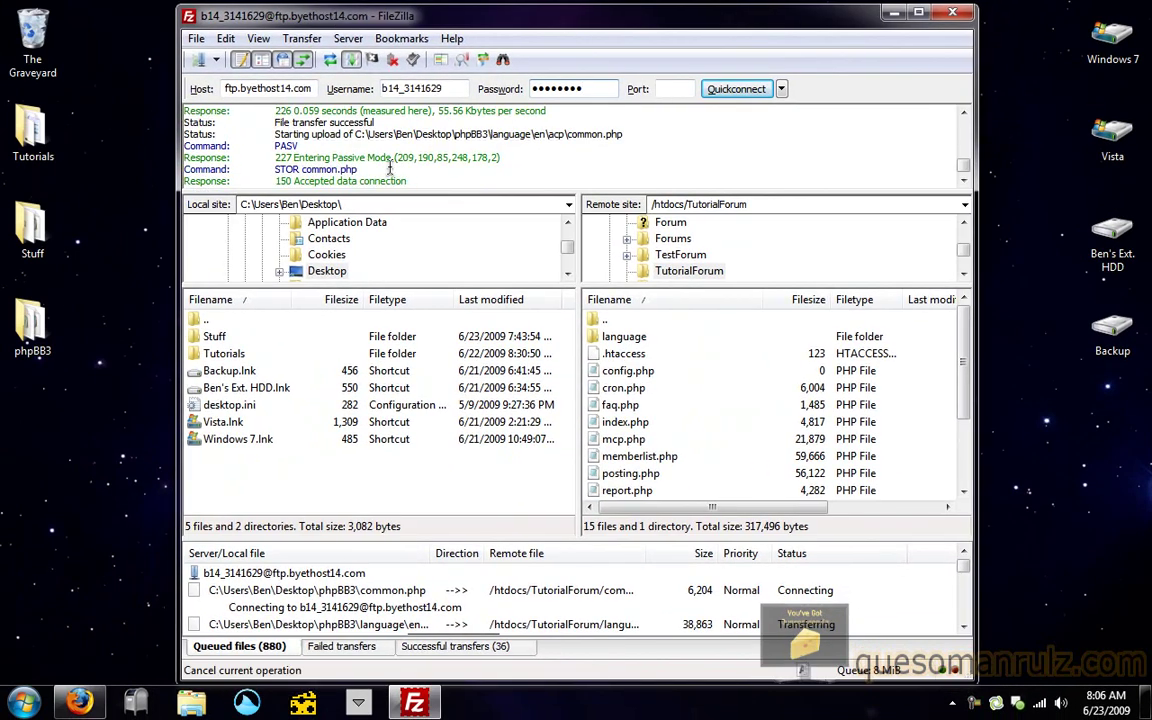
pyautogui.moveTo(302, 19); pyautogui.dragTo(303, 16)
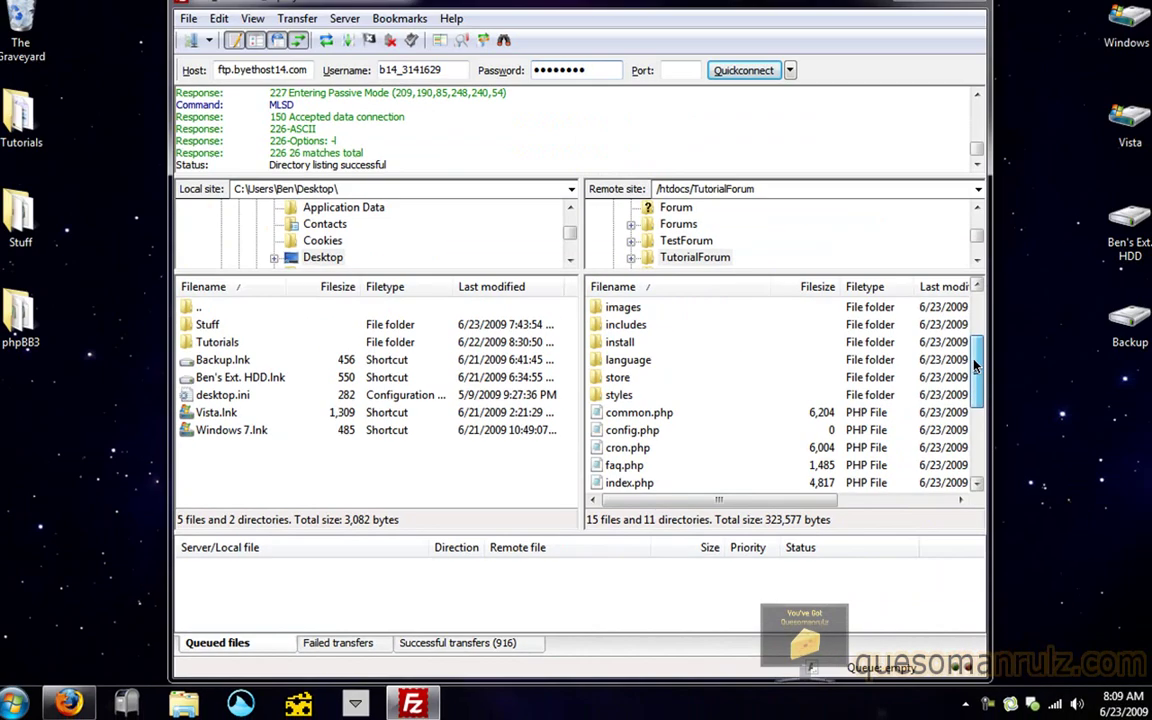
# Check the uploaded files and folders in /htdocs/TutorialForum, minimize FileZilla, and switch back to the hosting control panel in Firefox.
pyautogui.scroll(2, 637, 320)
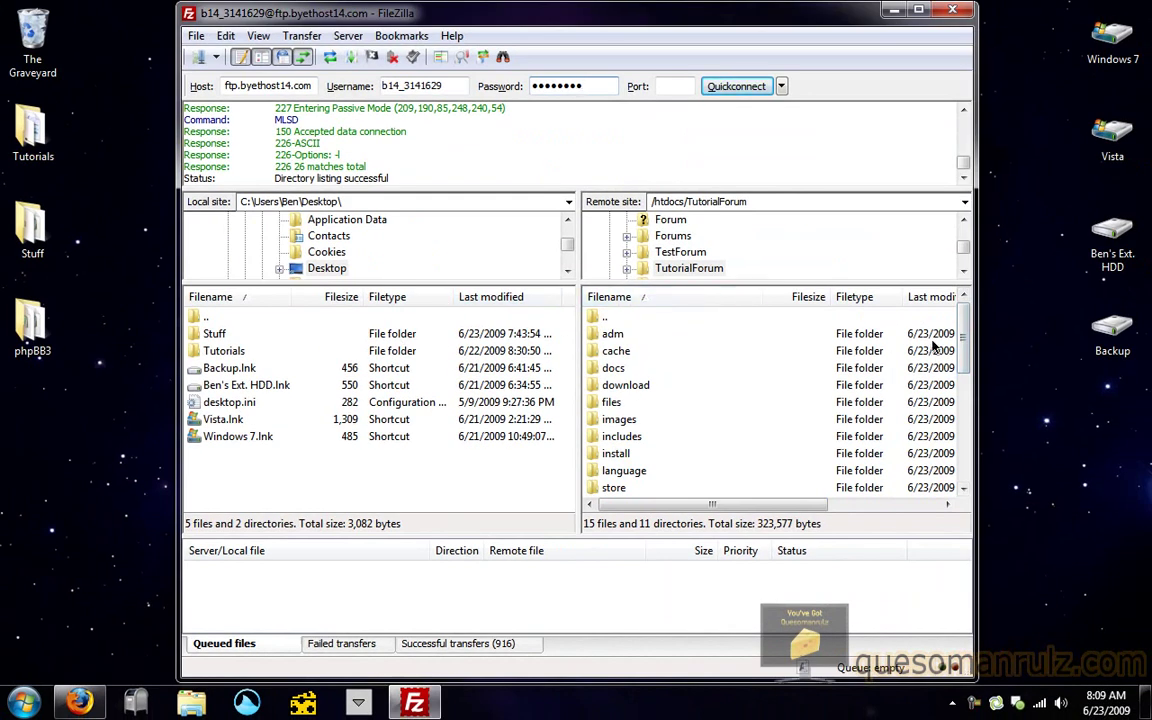
pyautogui.moveTo(963, 372); pyautogui.dragTo(963, 320)
pyautogui.click(893, 10)
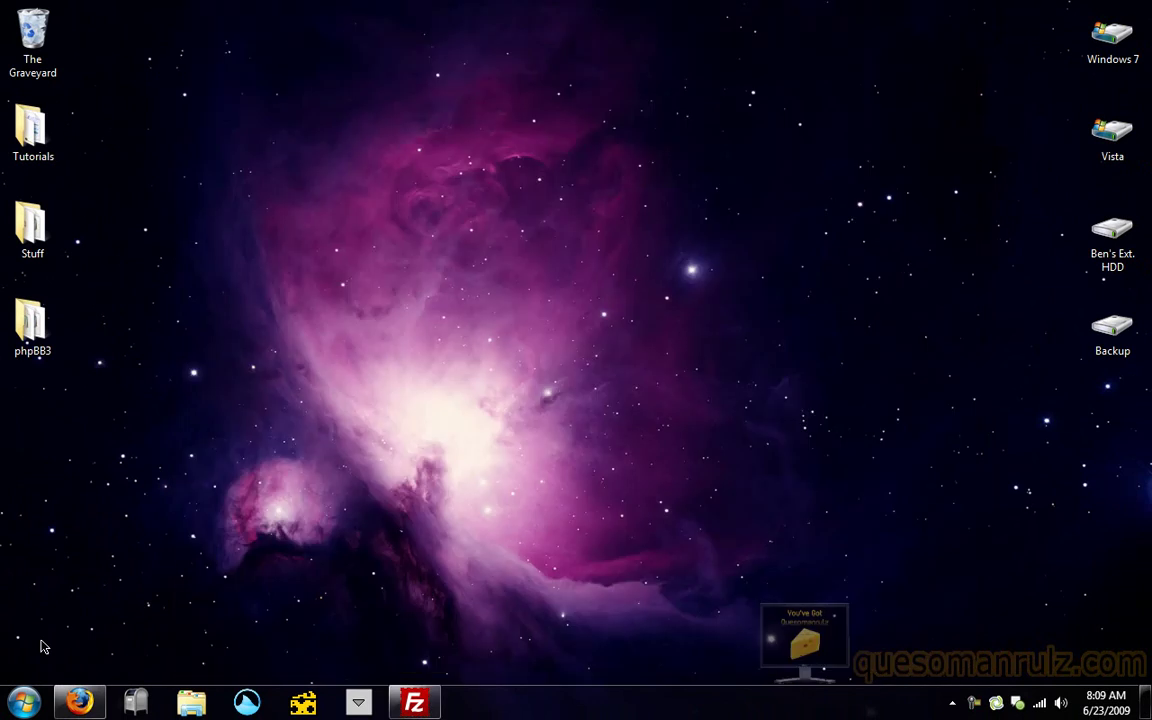
pyautogui.click(78, 703)
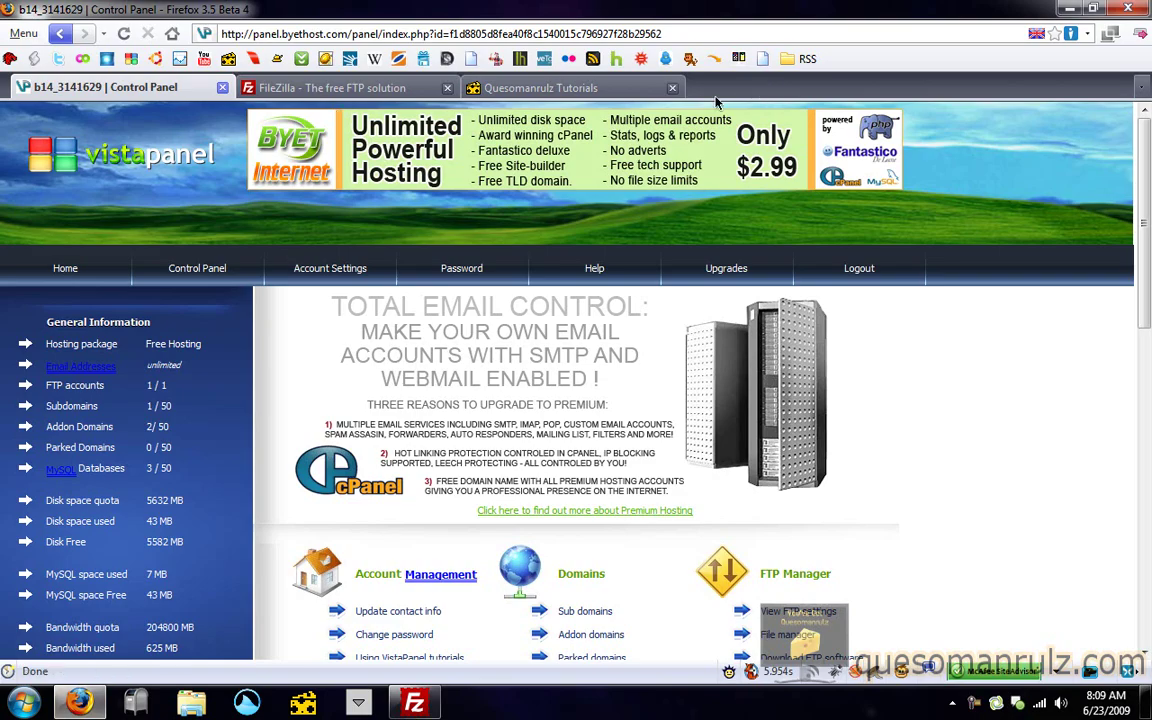
# Open a new browser tab and load the forum site at quesomanrulz.byethost14.com/TutorialForum.
pyautogui.doubleClick(752, 92)
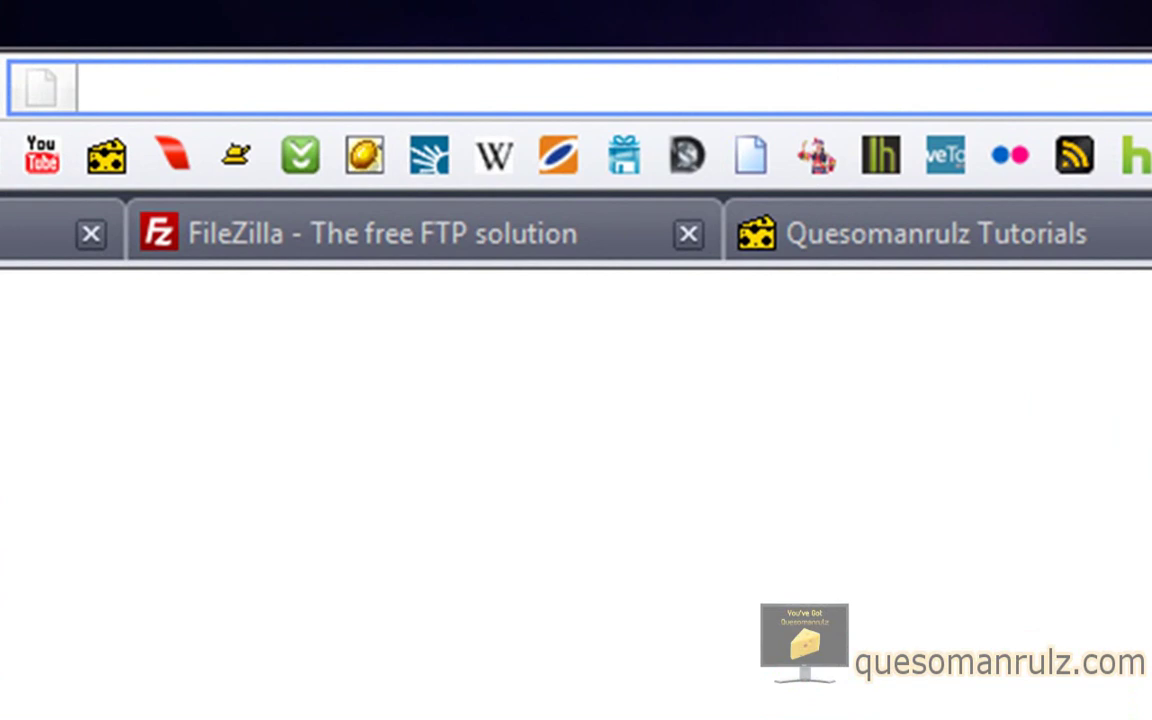
pyautogui.write('quesoma')
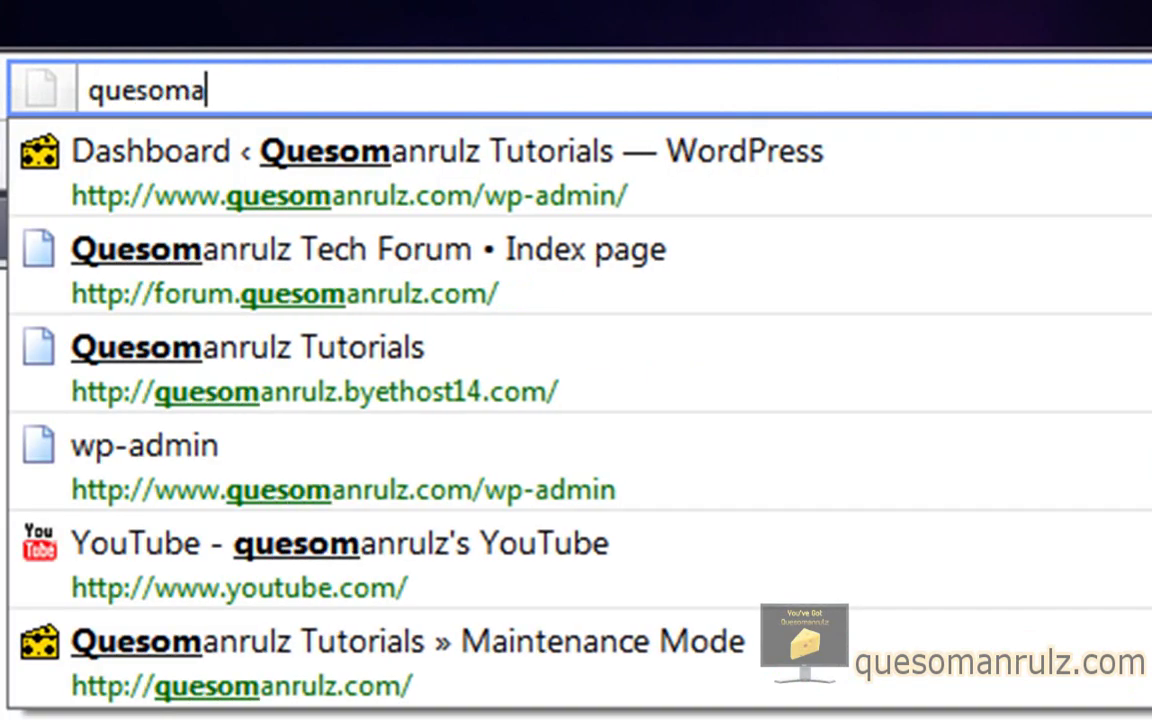
pyautogui.write('nrulz.byet')
pyautogui.press('Down')
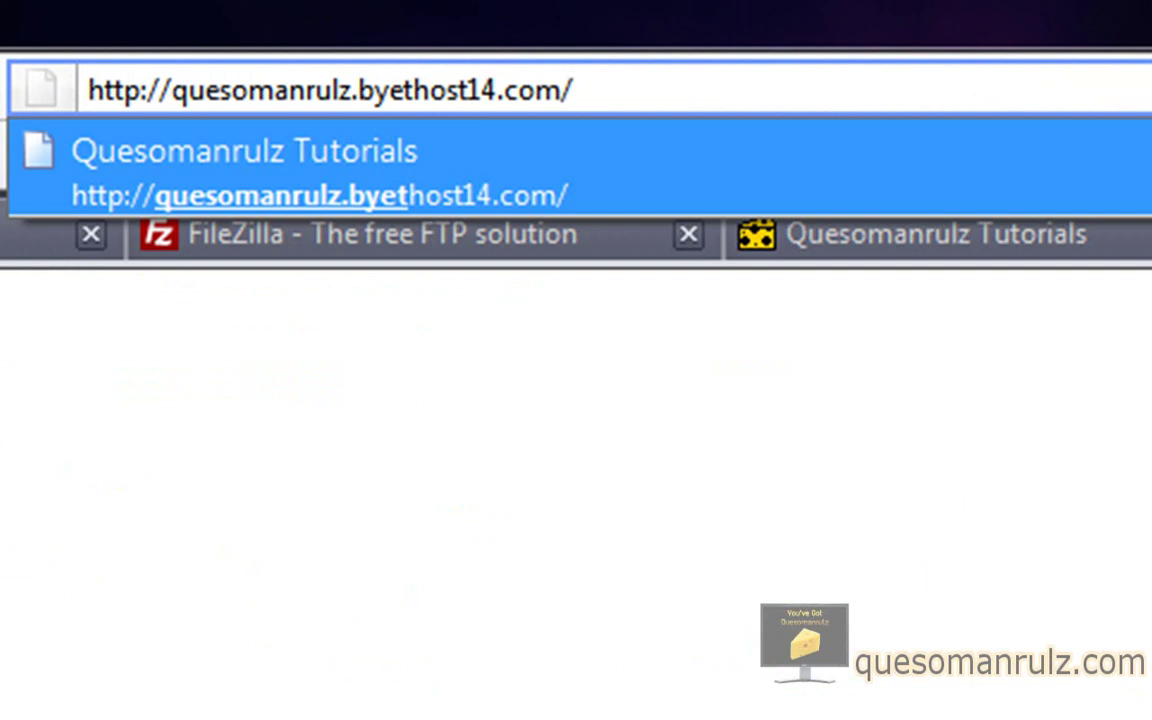
pyautogui.write('TutorialForum')
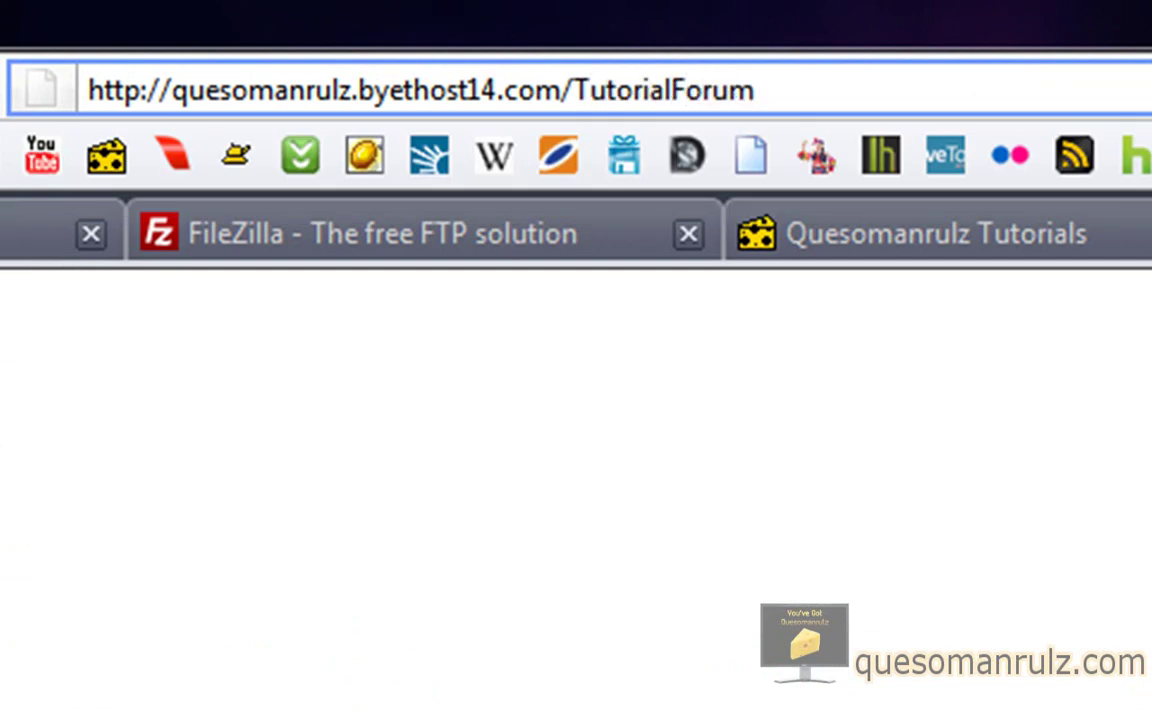
pyautogui.press('Return')
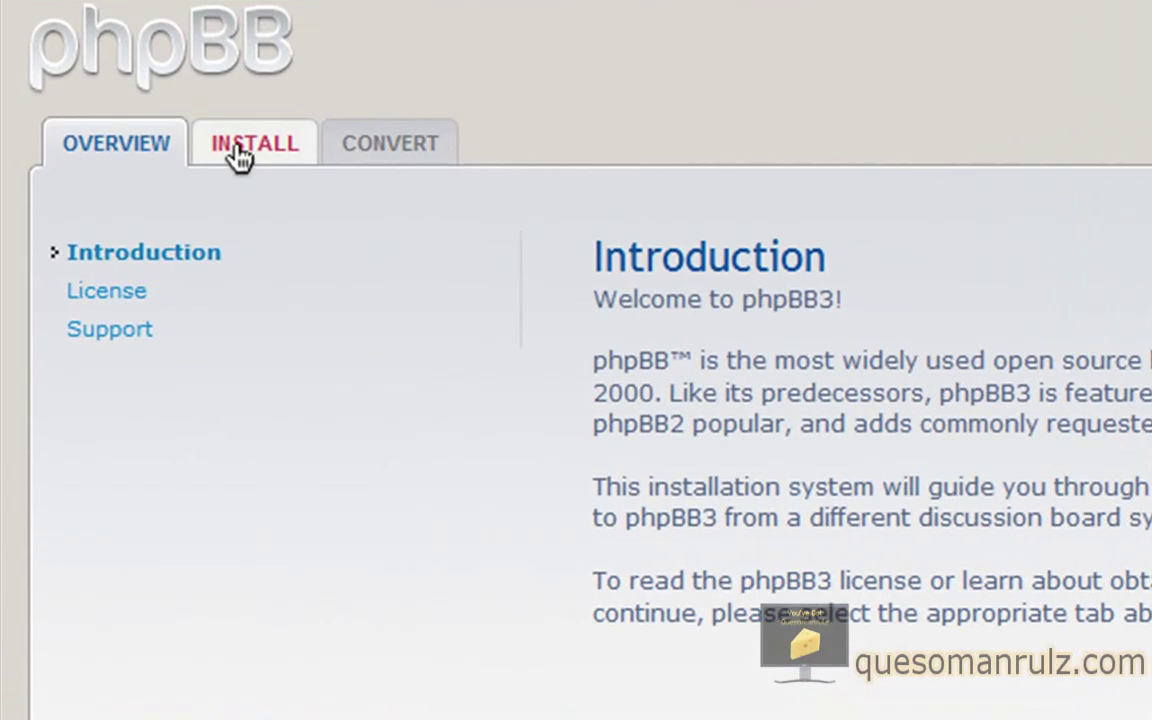
# Begin the phpBB3 installation and review the installation compatibility results through the required and optional files and directories.
pyautogui.click(240, 155)
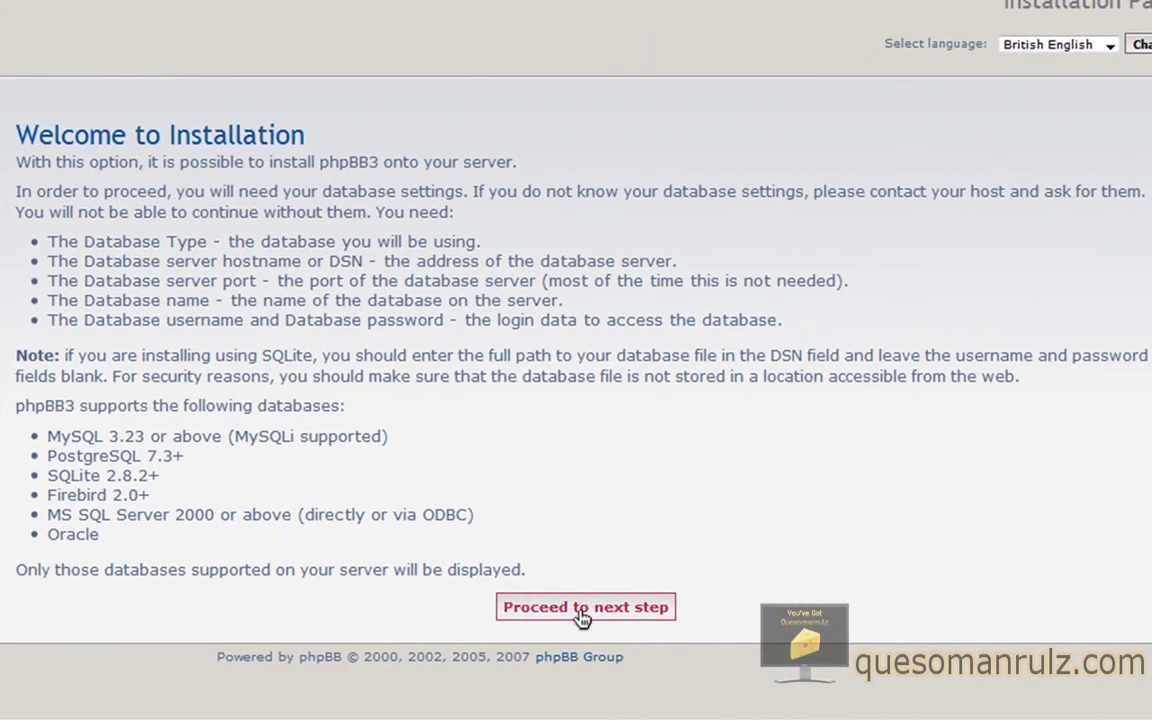
pyautogui.click(581, 614)
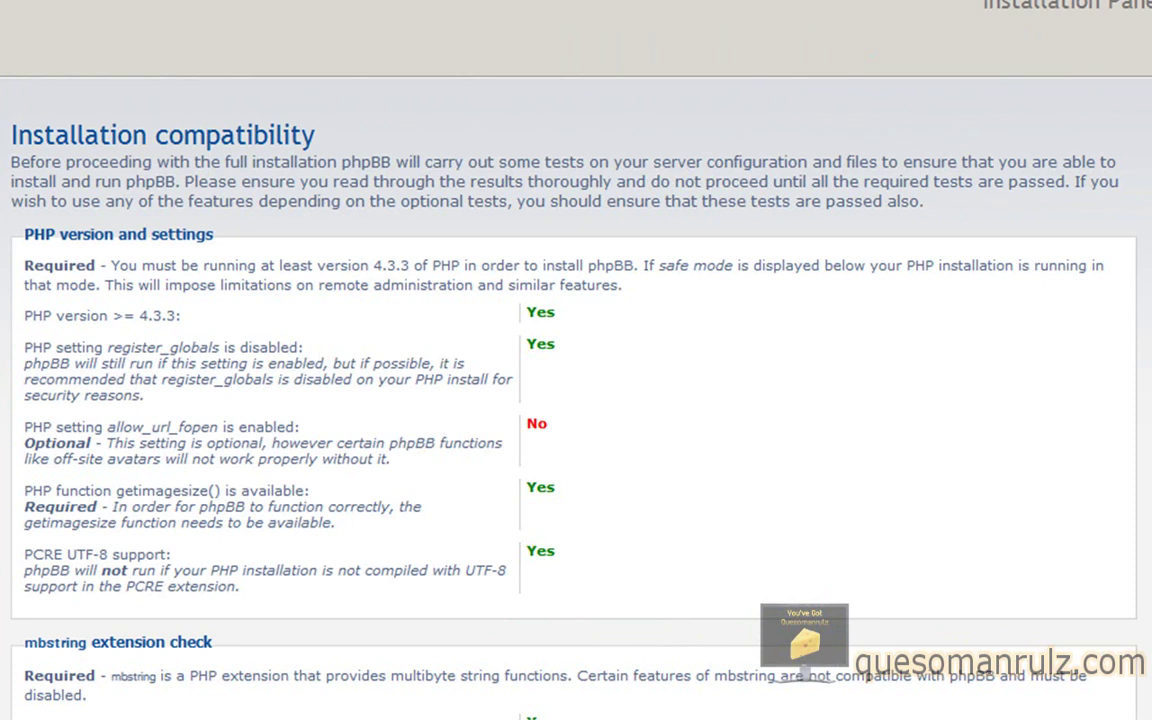
pyautogui.scroll(-3, 576, 400)
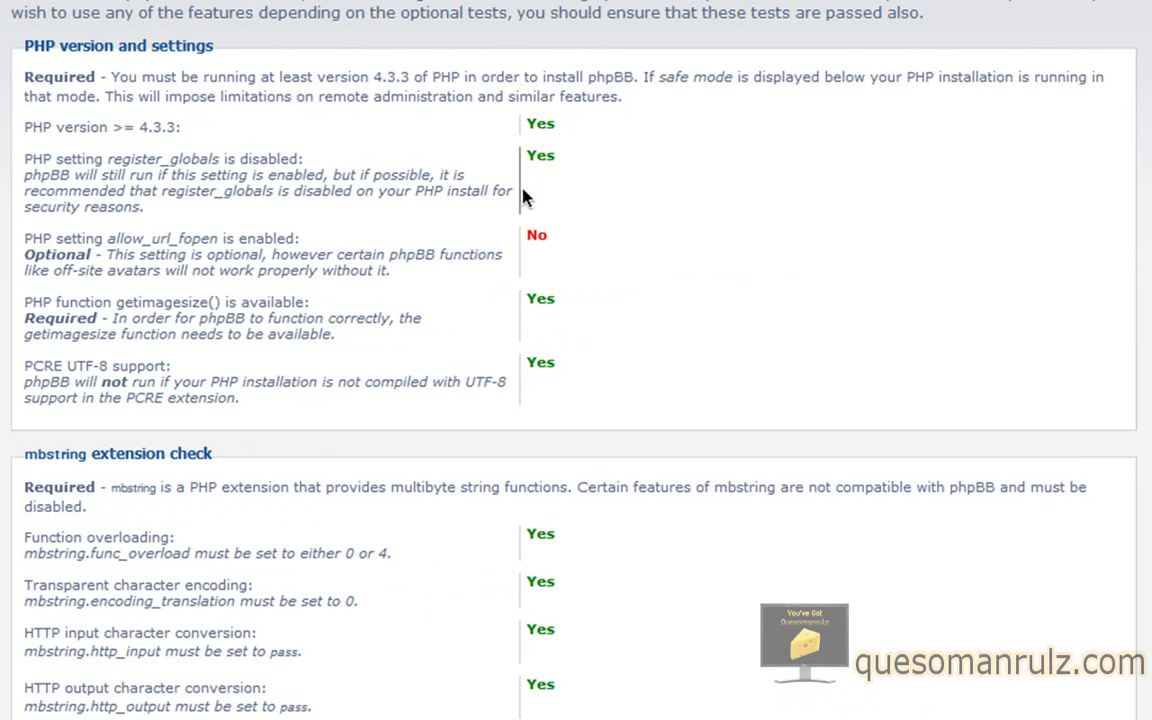
pyautogui.scroll(-10, 517, 182)
pyautogui.scroll(-2, 412, 280)
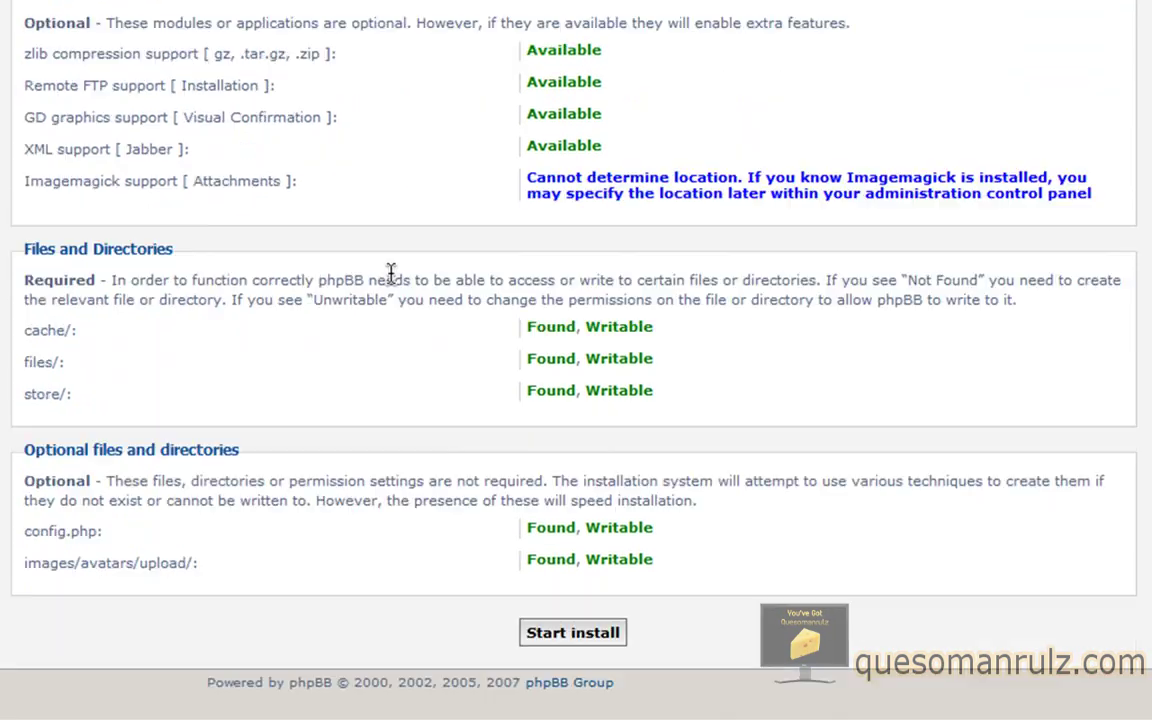
pyautogui.moveTo(471, 299); pyautogui.dragTo(524, 391)
pyautogui.click(680, 396)
pyautogui.click(562, 348)
# Compare the installer's required directories with the folders uploaded to /htdocs/TutorialForum in FileZilla.
pyautogui.hotkey('alt', 'Tab')
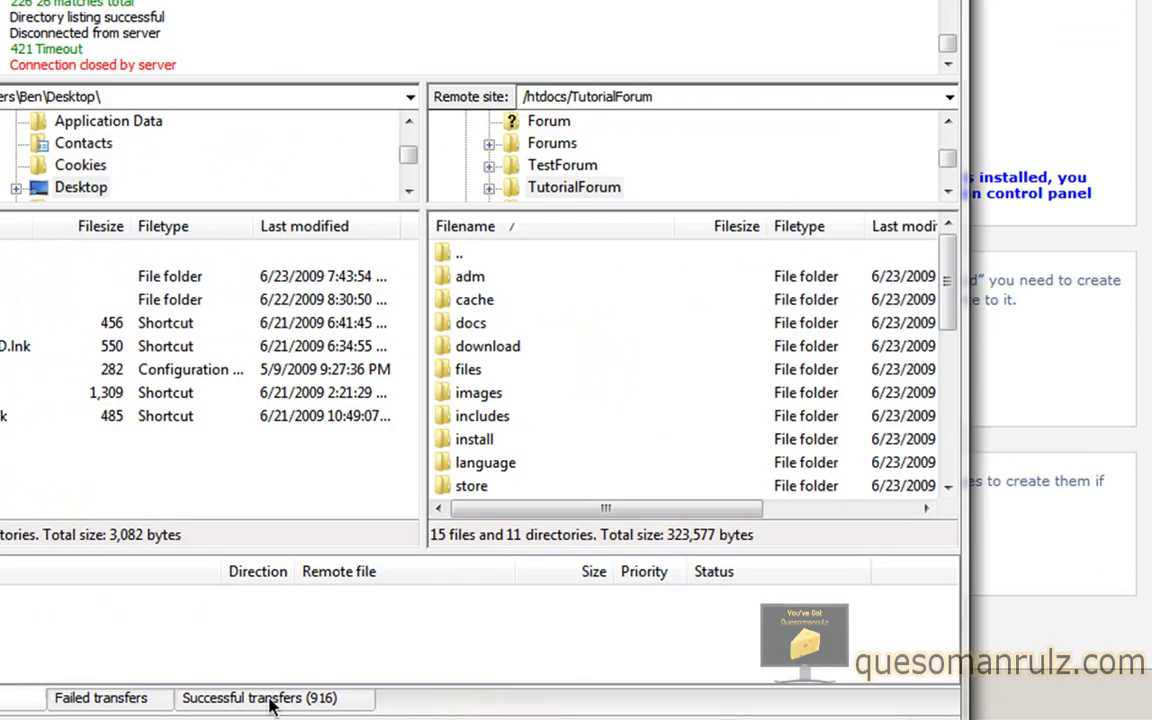
pyautogui.hotkey('alt', 'Tab')
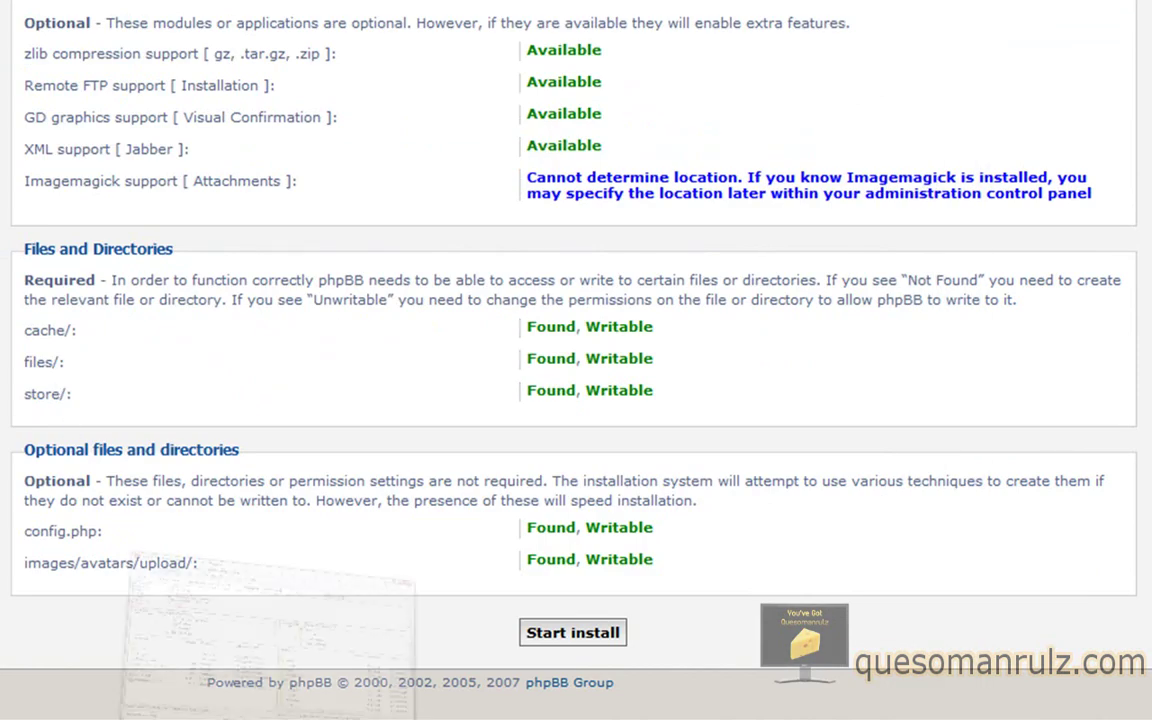
pyautogui.hotkey('alt', 'Tab')
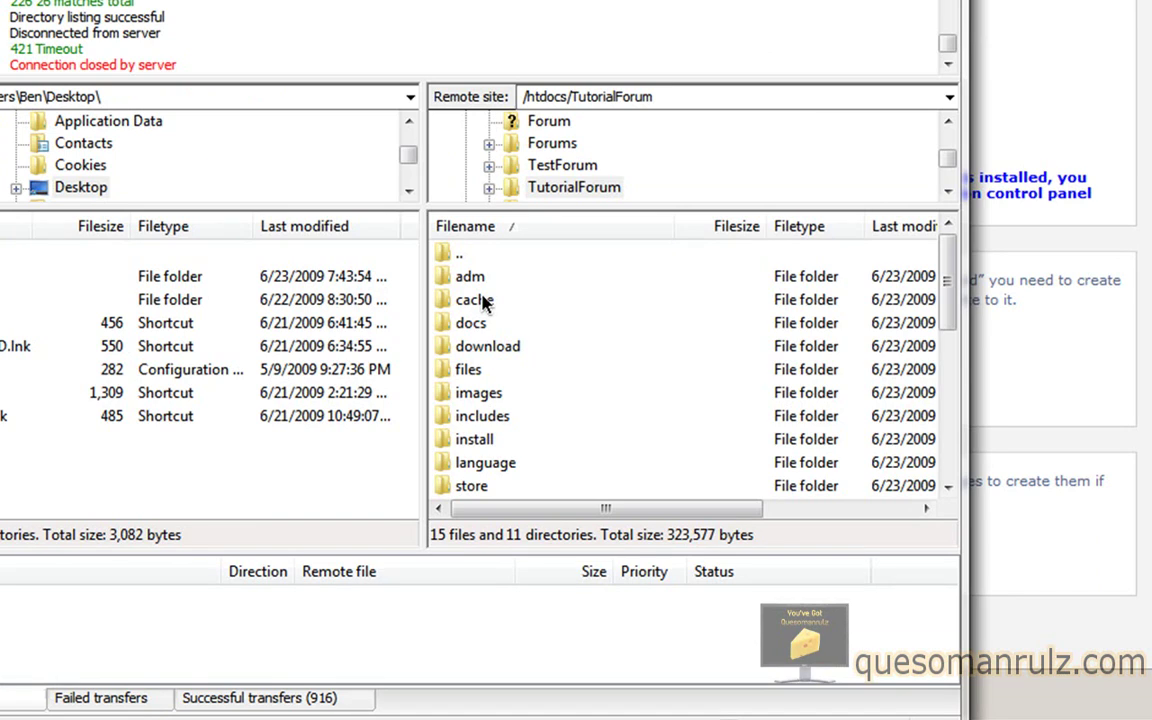
pyautogui.hotkey('alt', 'Tab')
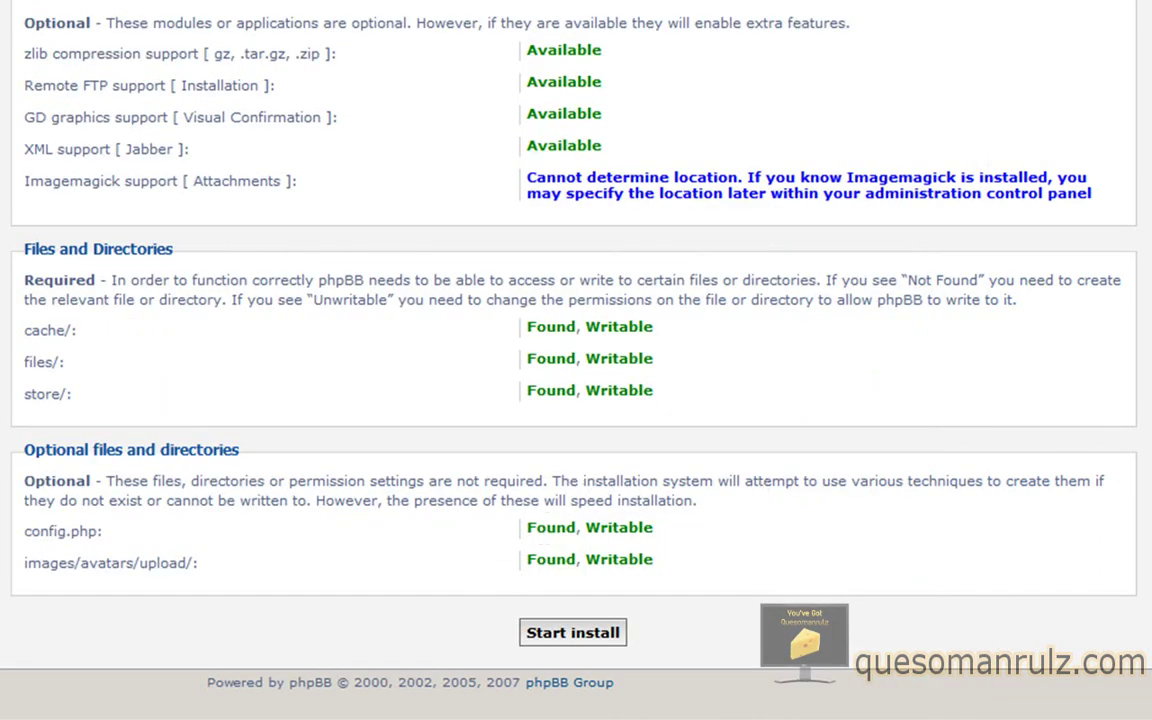
# In FileZilla, set the remote cache folder's permissions to numeric value 751 without recursing into subdirectories.
pyautogui.hotkey('alt', 'Tab')
pyautogui.click(481, 308)
pyautogui.rightClick(481, 308)
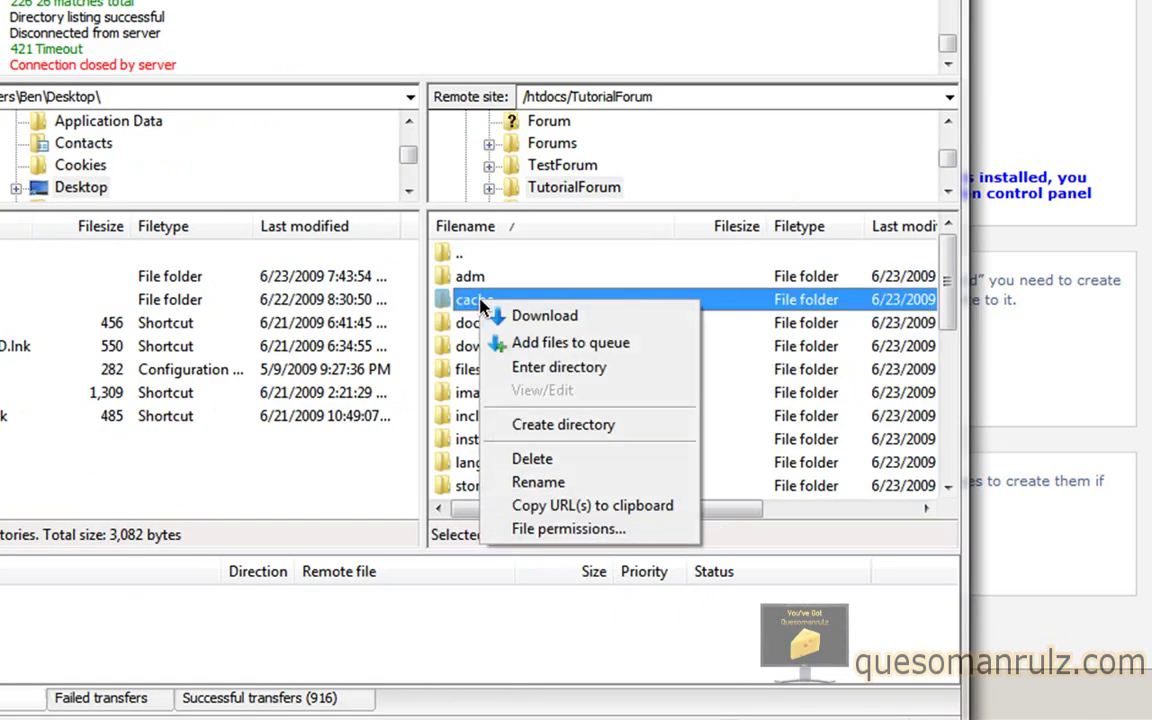
pyautogui.click(573, 529)
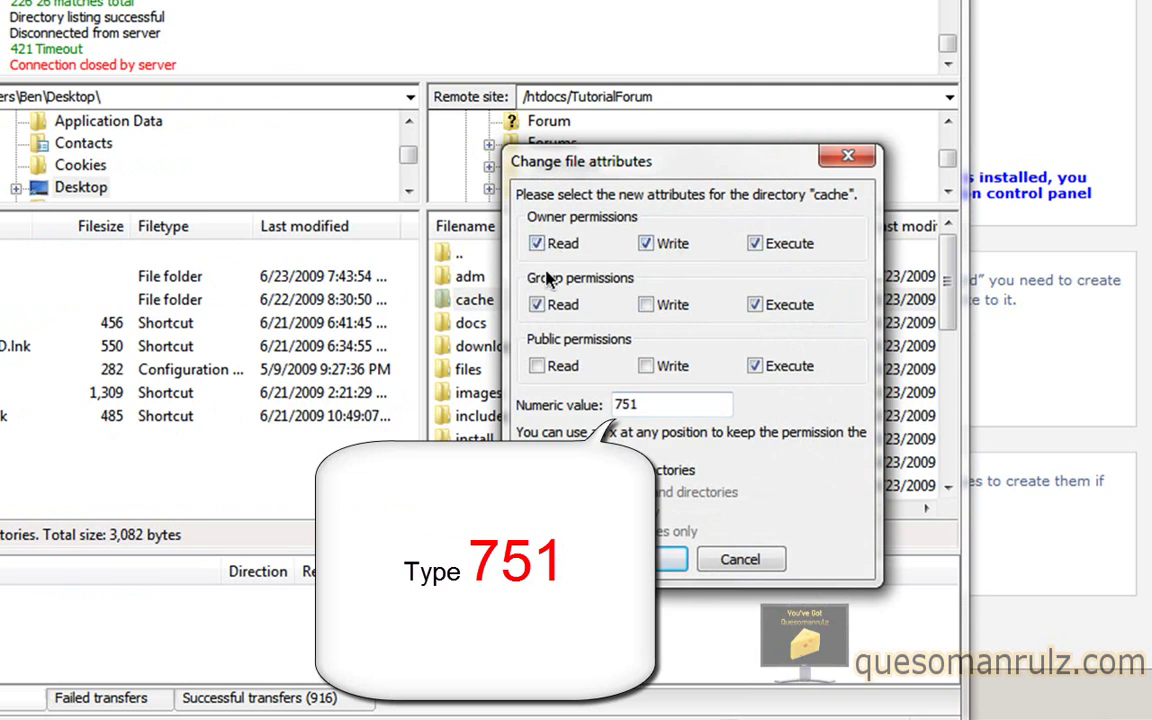
pyautogui.doubleClick(679, 407)
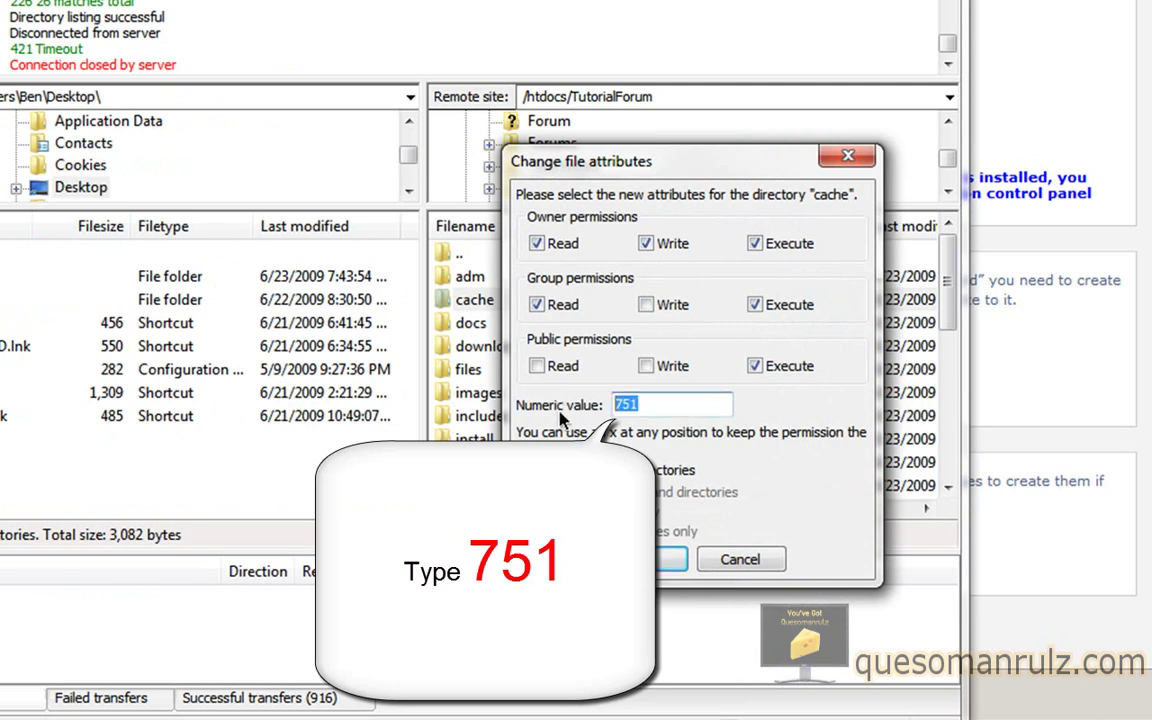
pyautogui.write('751')
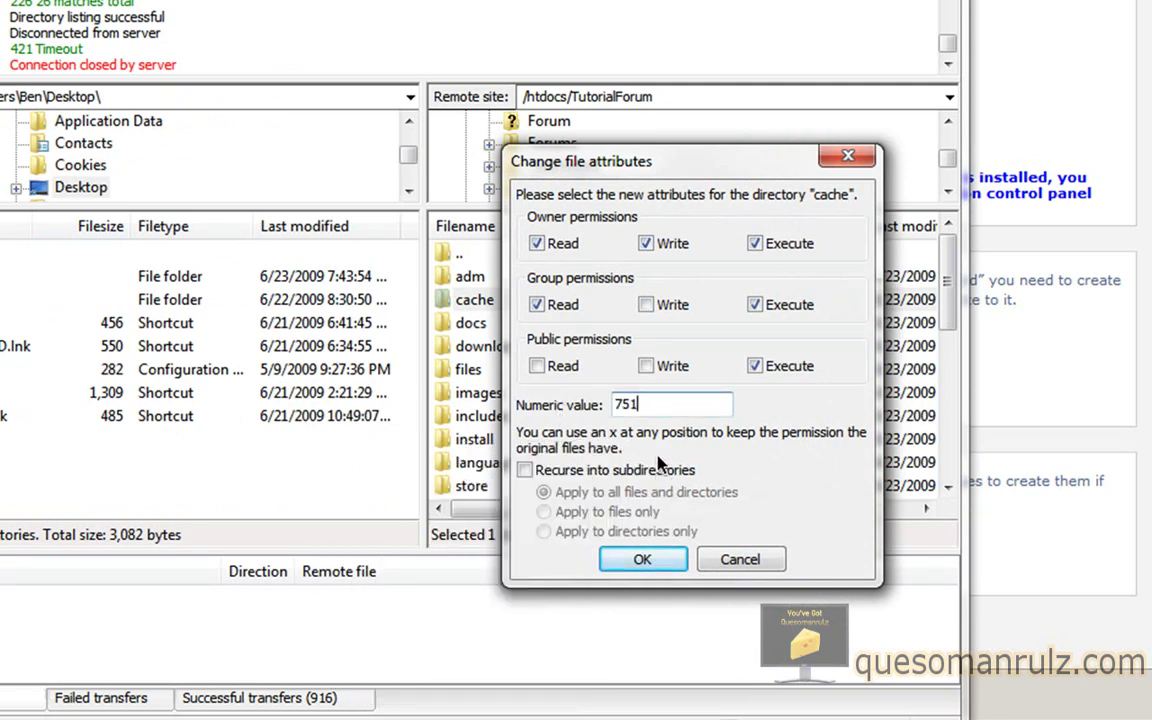
pyautogui.click(526, 471)
pyautogui.click(526, 471)
pyautogui.click(642, 559)
# Switch back to the phpBB installer in Firefox, start the install, and set the database type to MySQL.
pyautogui.hotkey('alt', 'Tab')
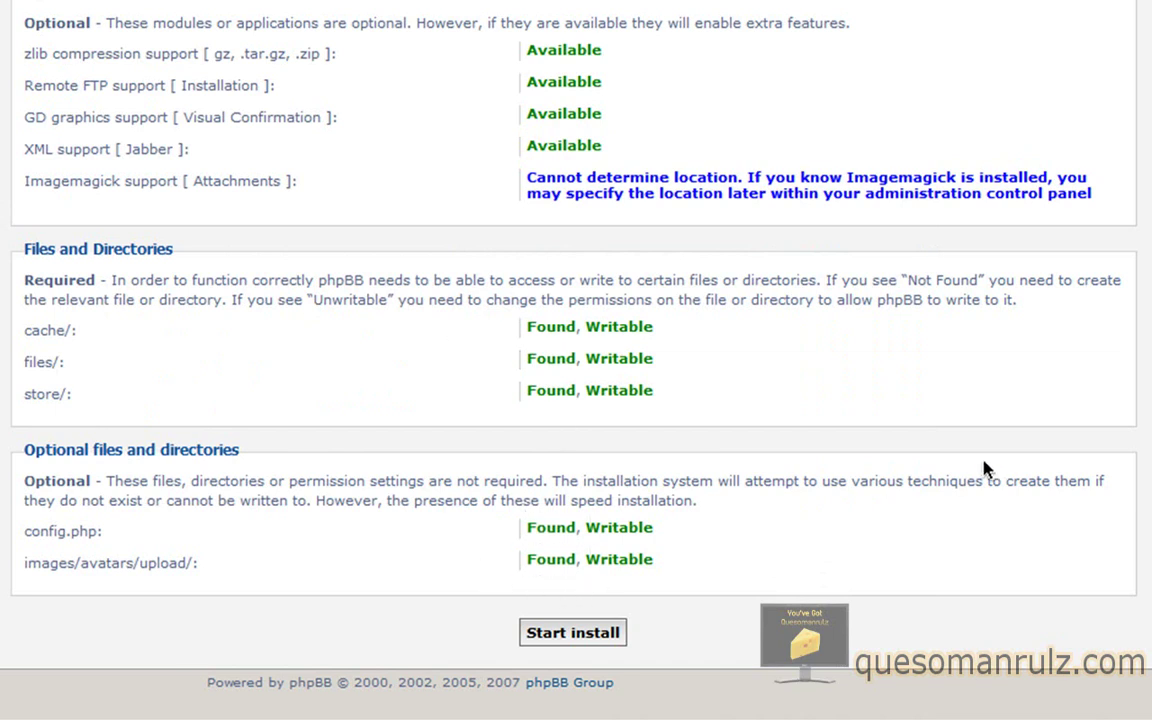
pyautogui.click(578, 636)
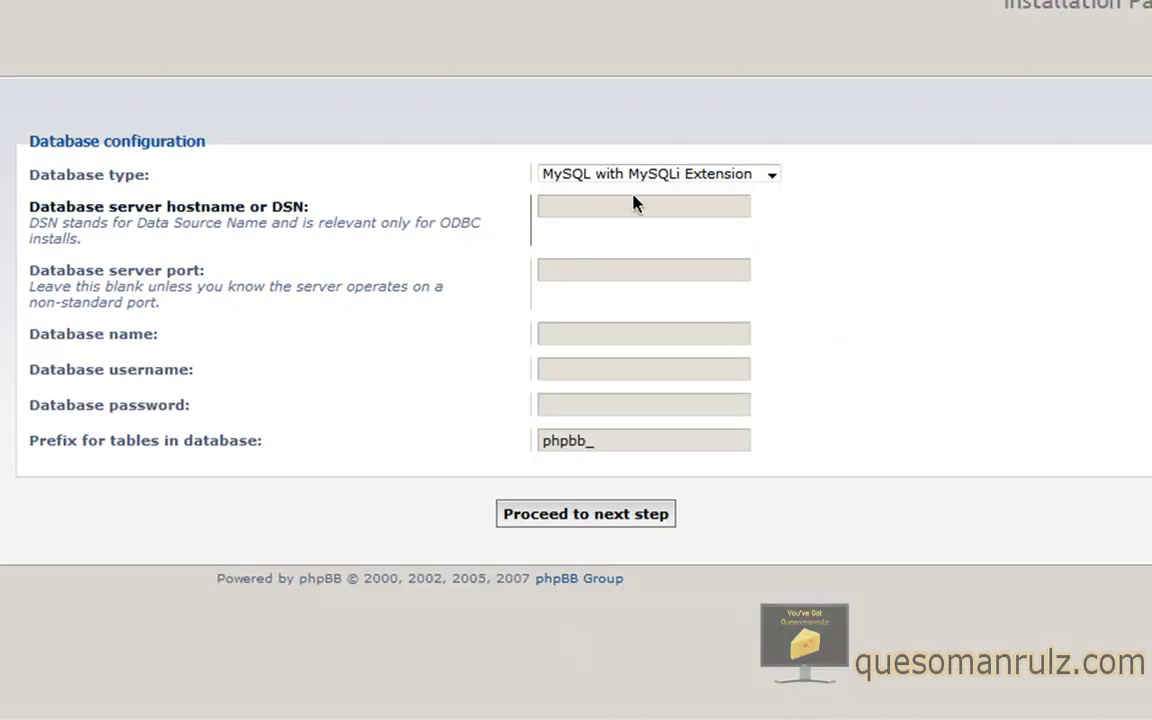
pyautogui.click(686, 177)
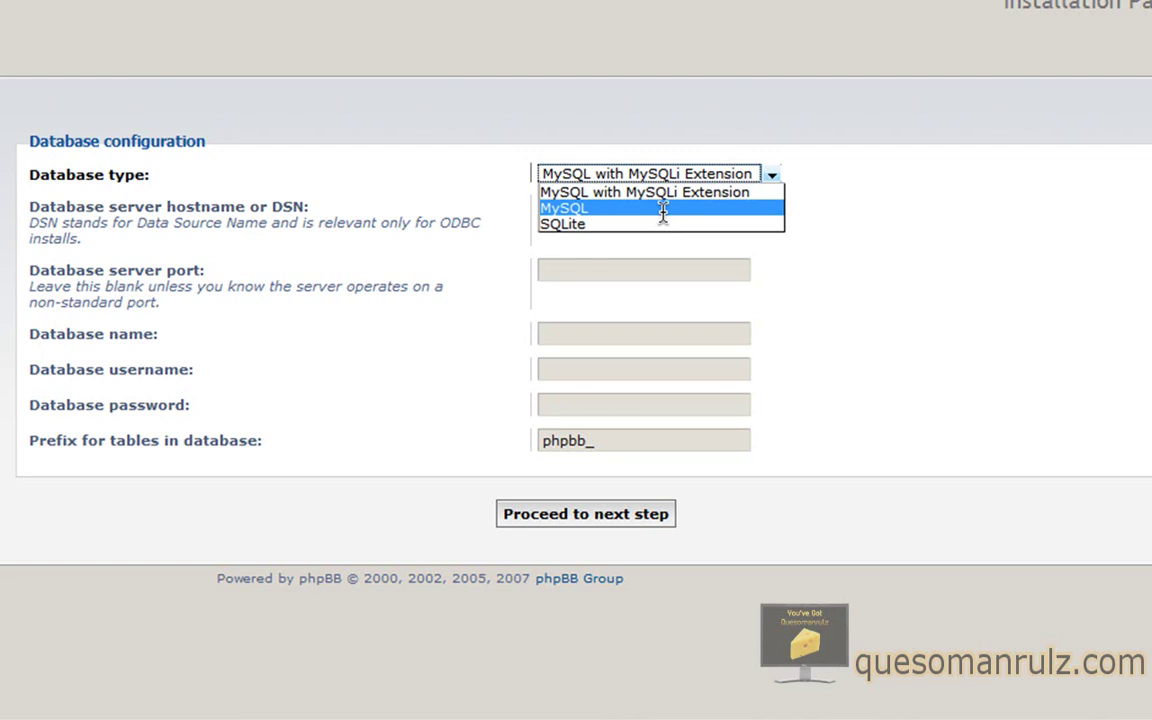
pyautogui.click(665, 210)
pyautogui.click(663, 210)
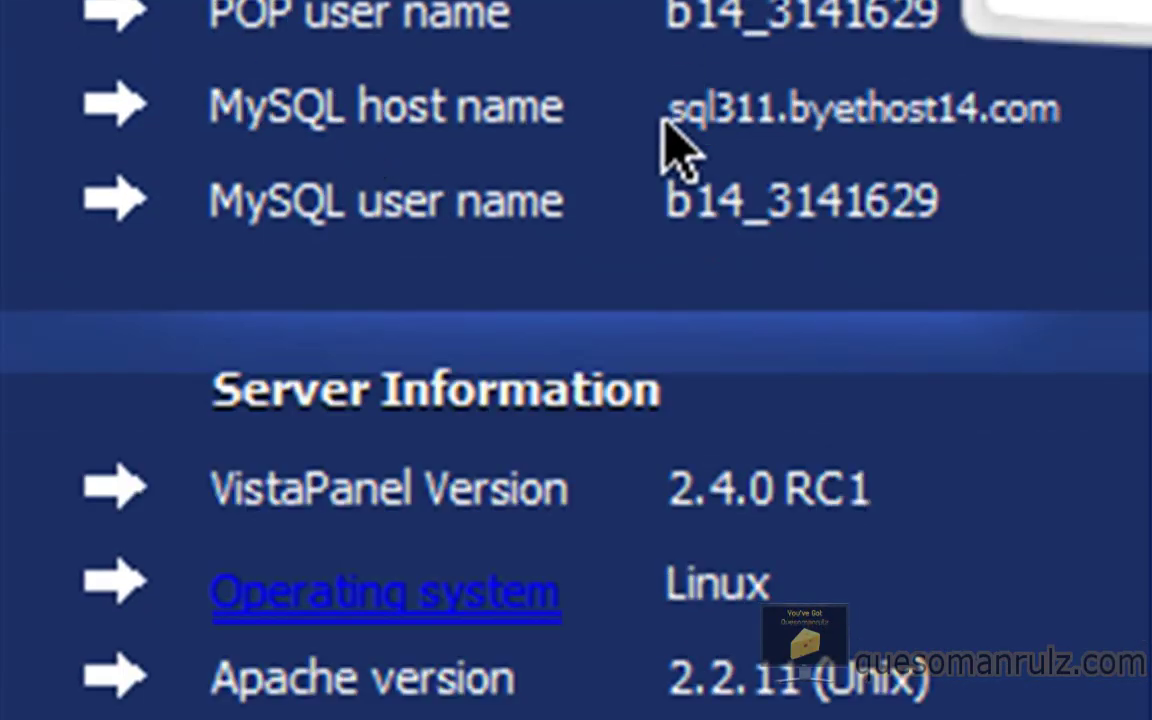
# Fill in the database hostname sql311.byethost14.com and the database username using the MySQL details from the hosting control panel.
pyautogui.moveTo(666, 110); pyautogui.dragTo(1058, 105)
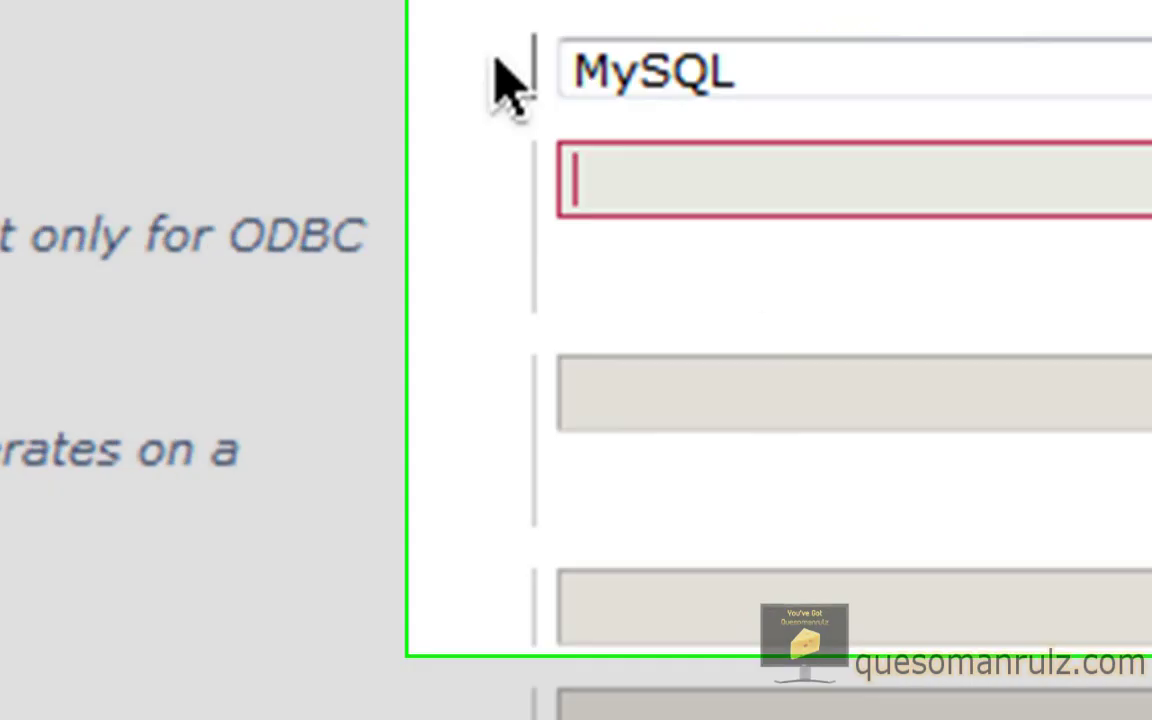
pyautogui.write('sql311.byethost14.com')
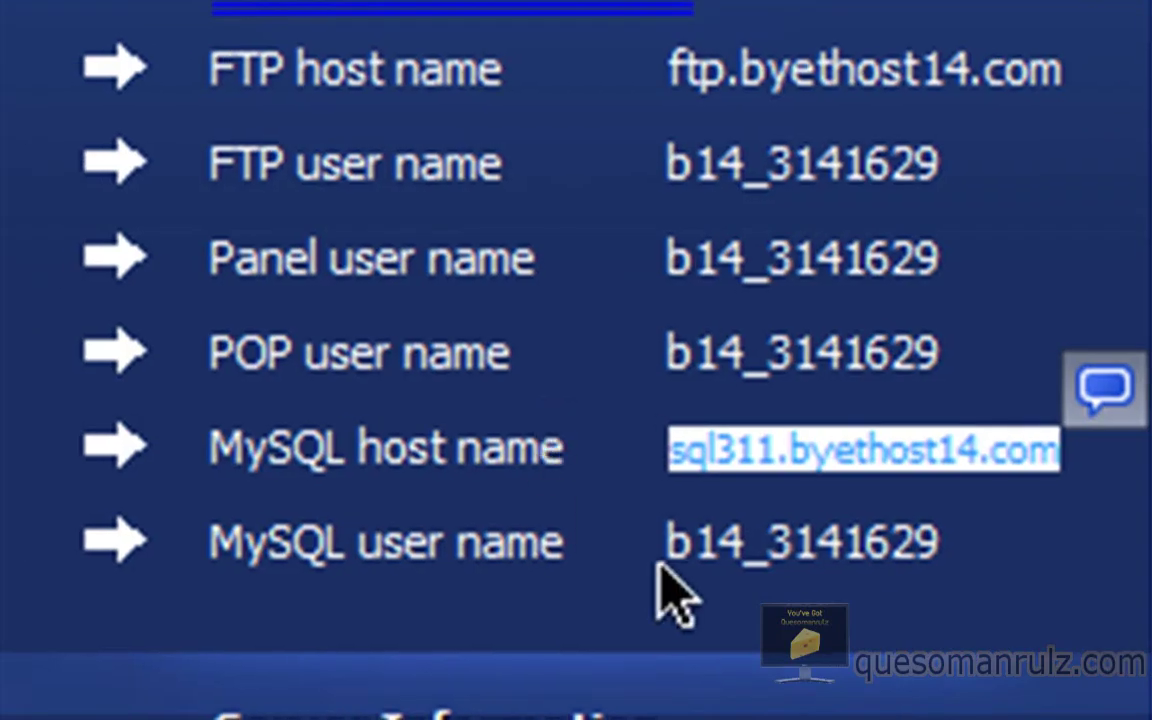
pyautogui.moveTo(668, 543); pyautogui.dragTo(926, 537)
pyautogui.hotkey('ctrl', 'c')
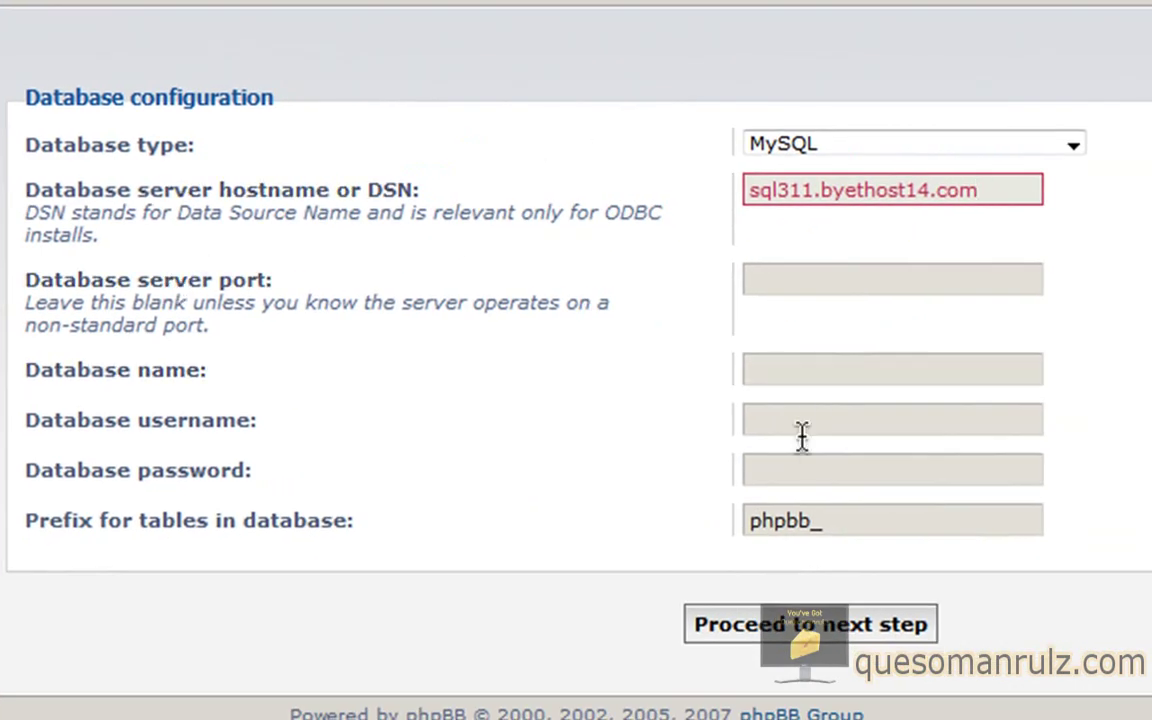
pyautogui.click(798, 425)
pyautogui.hotkey('ctrl', 'v')
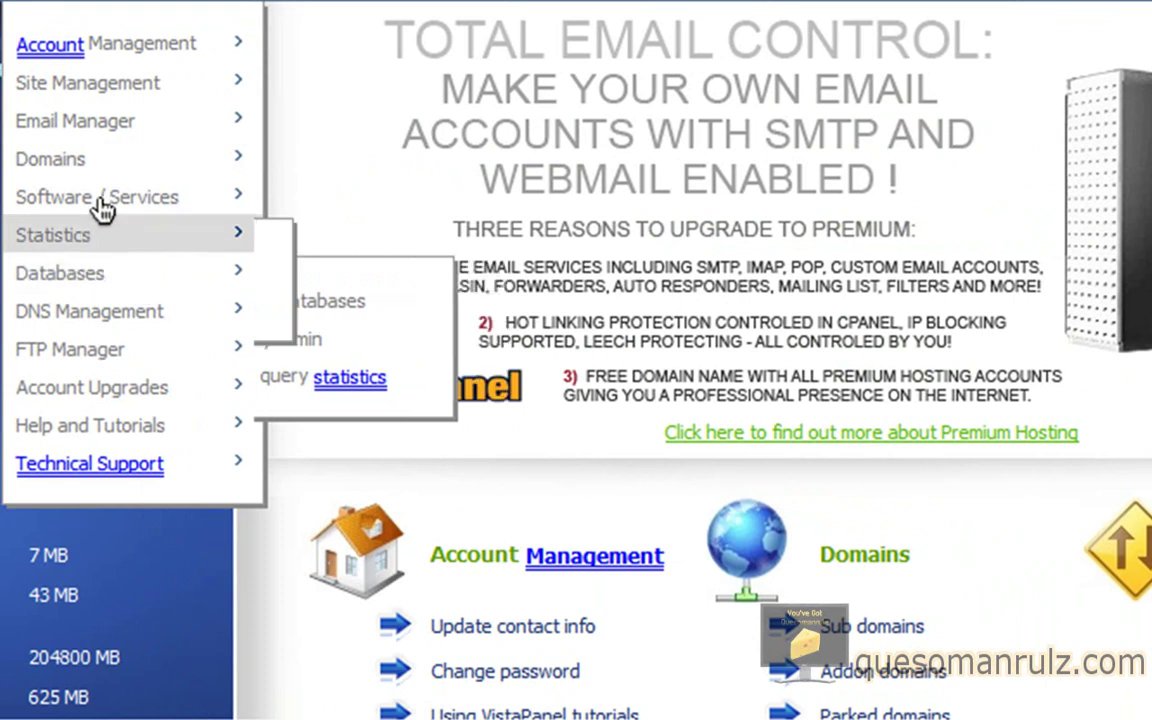
# Copy the name of the database ending in _phpBB from the control panel's MySQL Databases page into the installer's database name.
pyautogui.moveTo(133, 270)
pyautogui.click(303, 301)
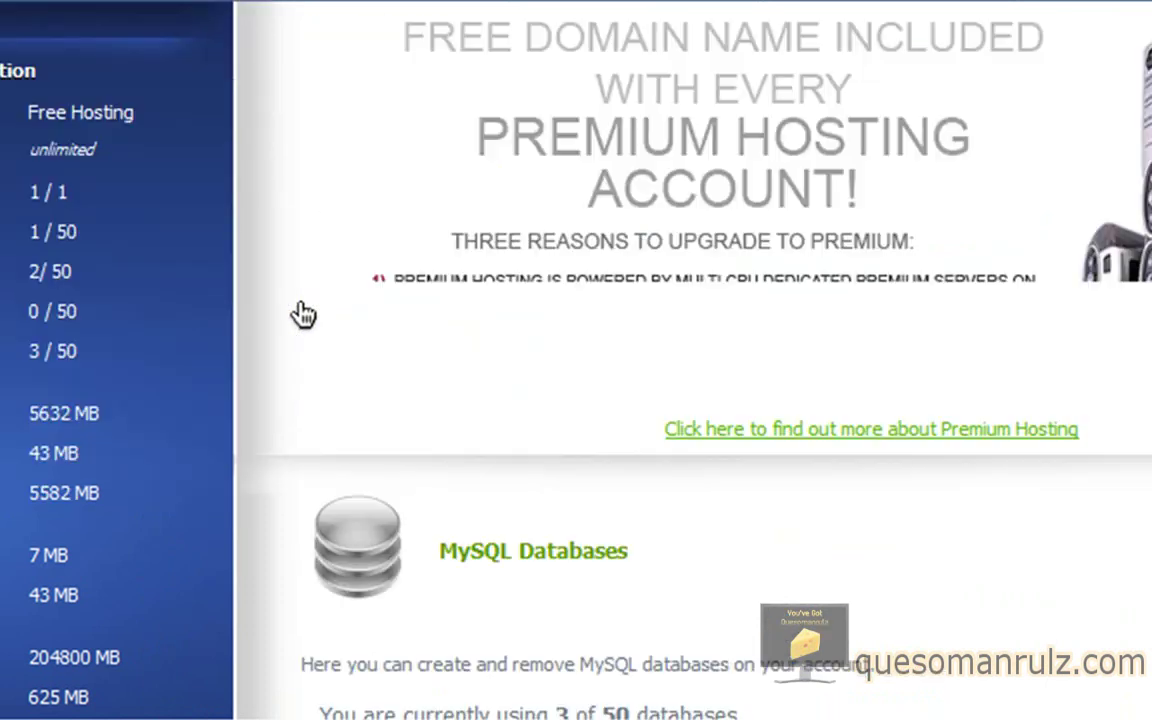
pyautogui.scroll(-10, 380, 360)
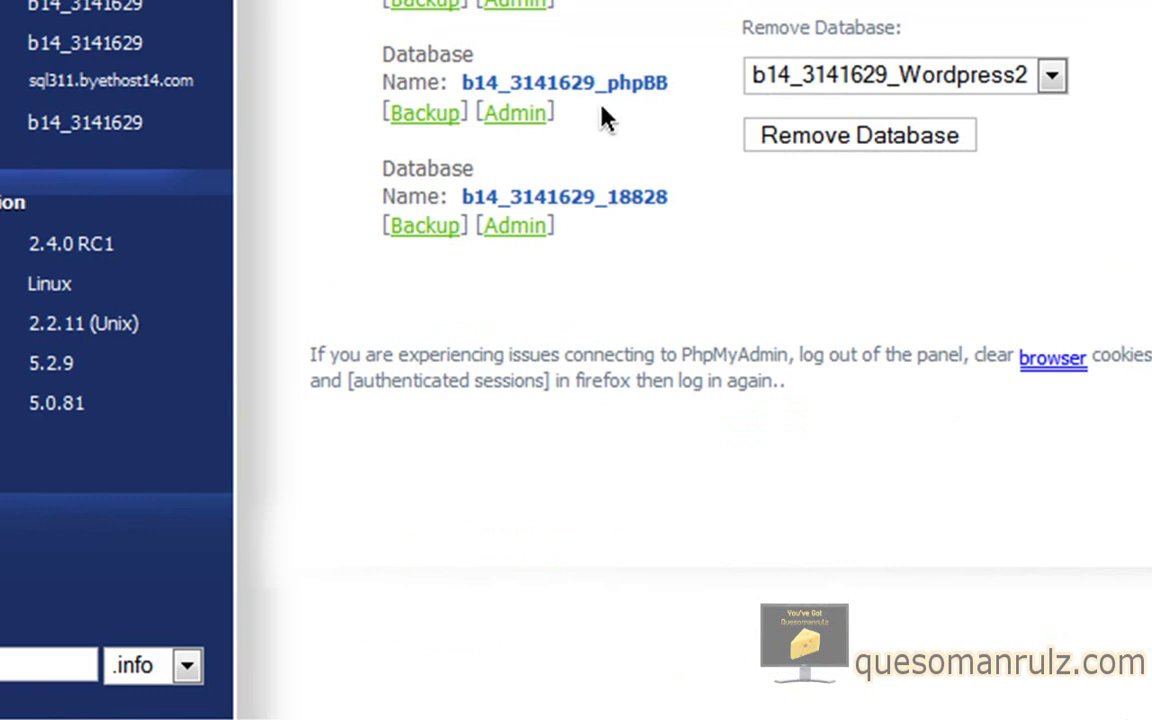
pyautogui.moveTo(453, 85); pyautogui.dragTo(663, 85)
pyautogui.hotkey('ctrl', 'c')
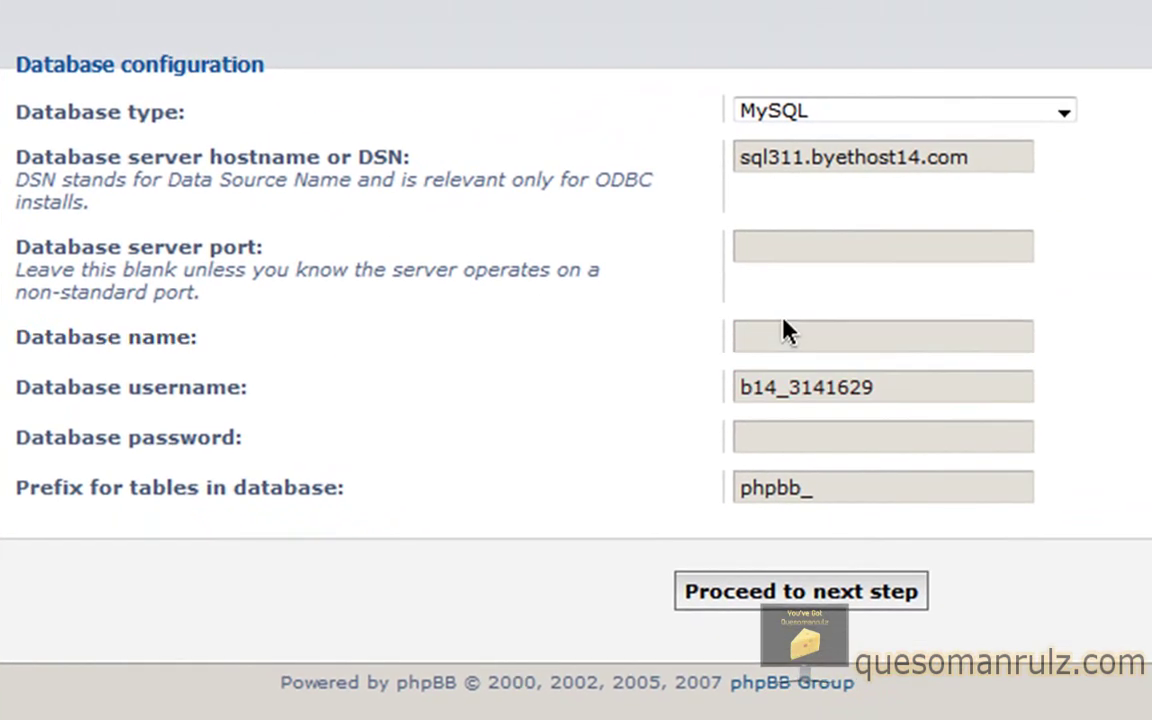
pyautogui.click(820, 306)
pyautogui.hotkey('ctrl', 'v')
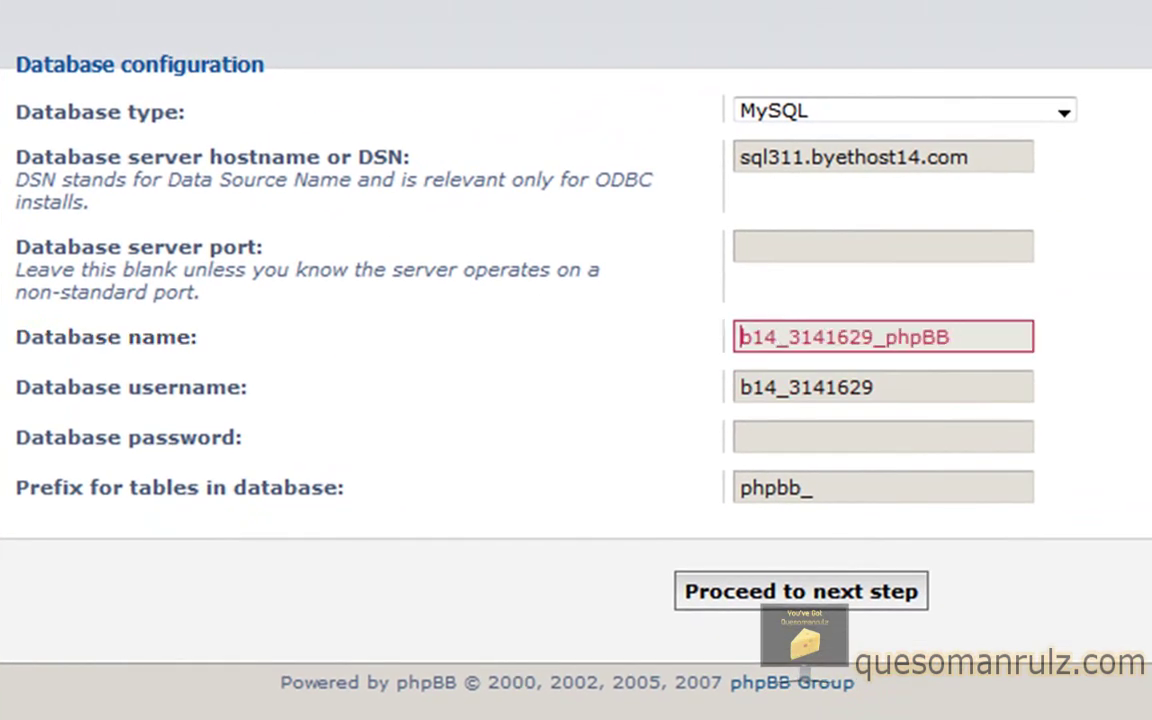
# Enter the database password, keep the table prefix phpbb_, and proceed to the database connection test.
pyautogui.click(831, 438)
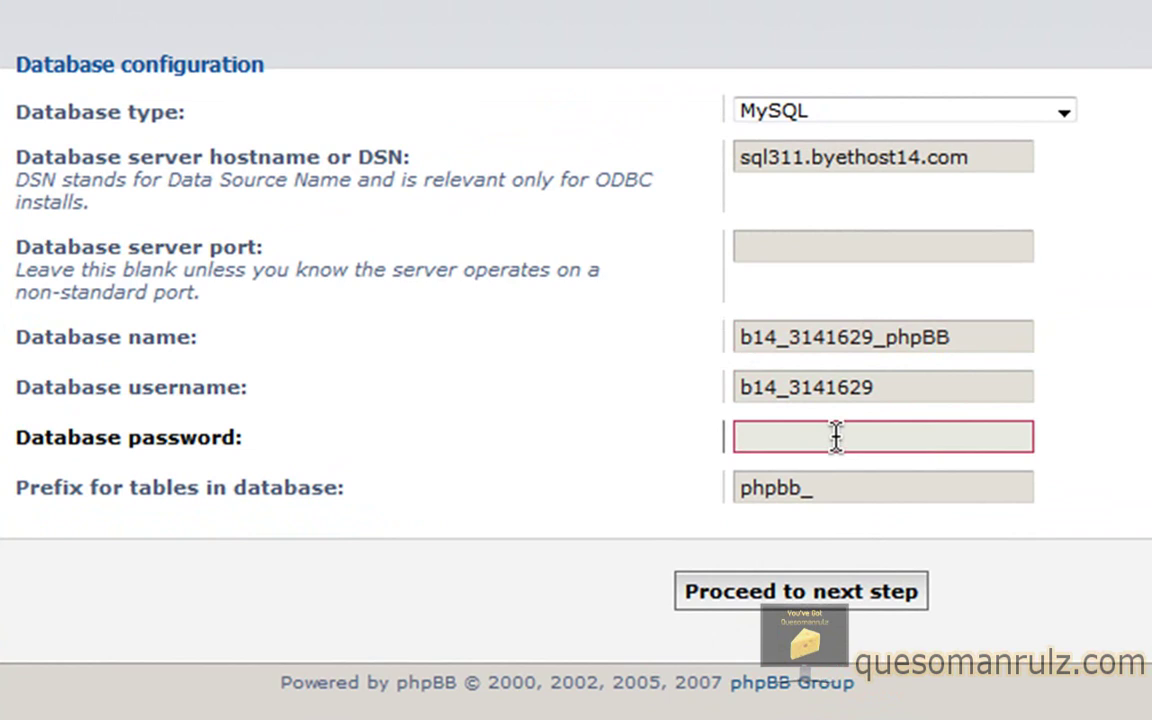
pyautogui.write('*********')
pyautogui.moveTo(740, 487); pyautogui.dragTo(1054, 496)
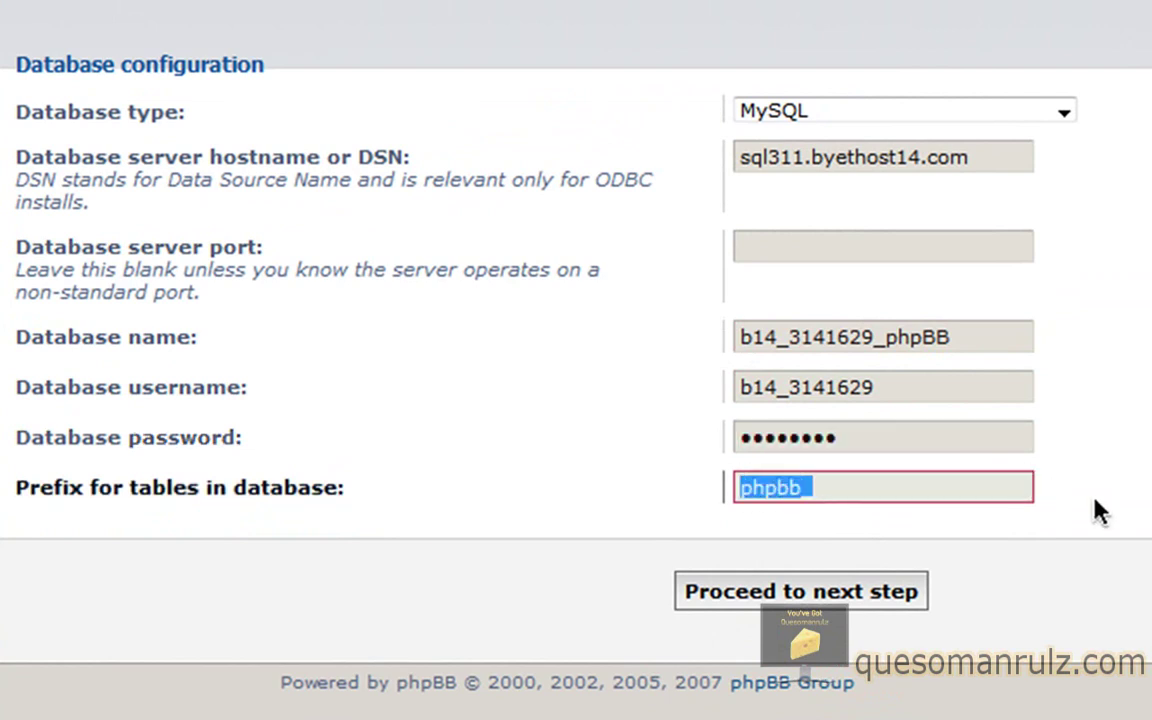
pyautogui.click(800, 573)
pyautogui.click(800, 590)
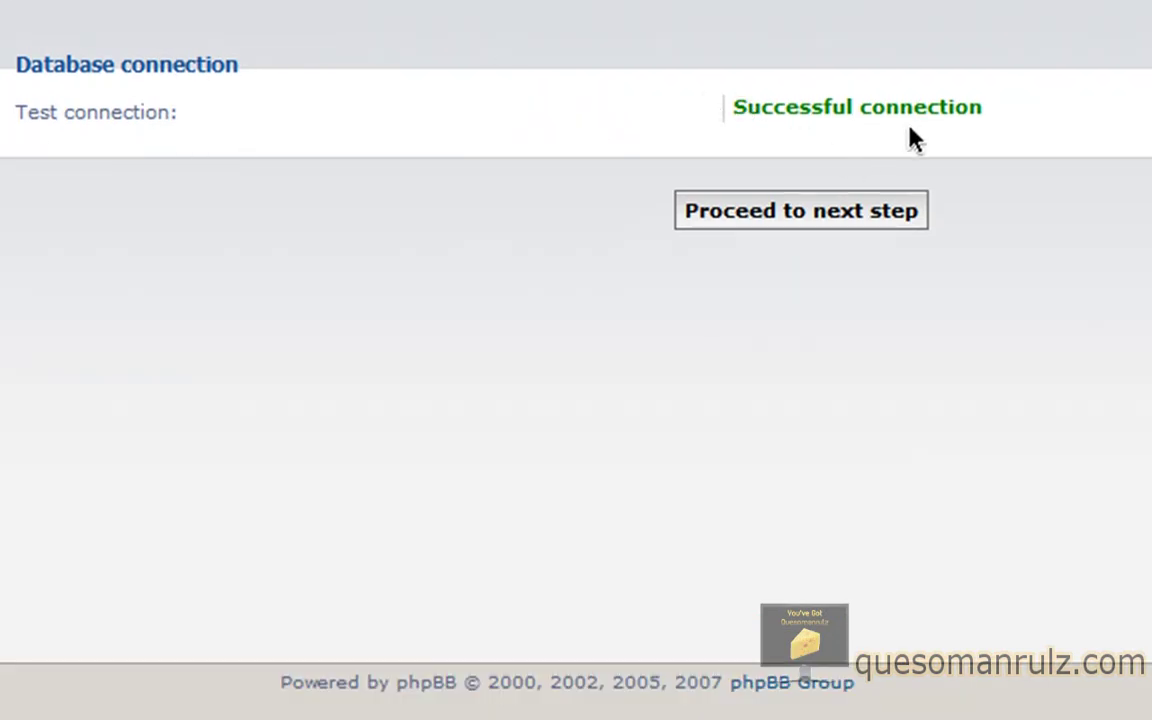
# Complete the administrator configuration with the username, password and contact e-mail, keeping British English, and proceed past the administrator check to write the configuration file.
pyautogui.click(827, 223)
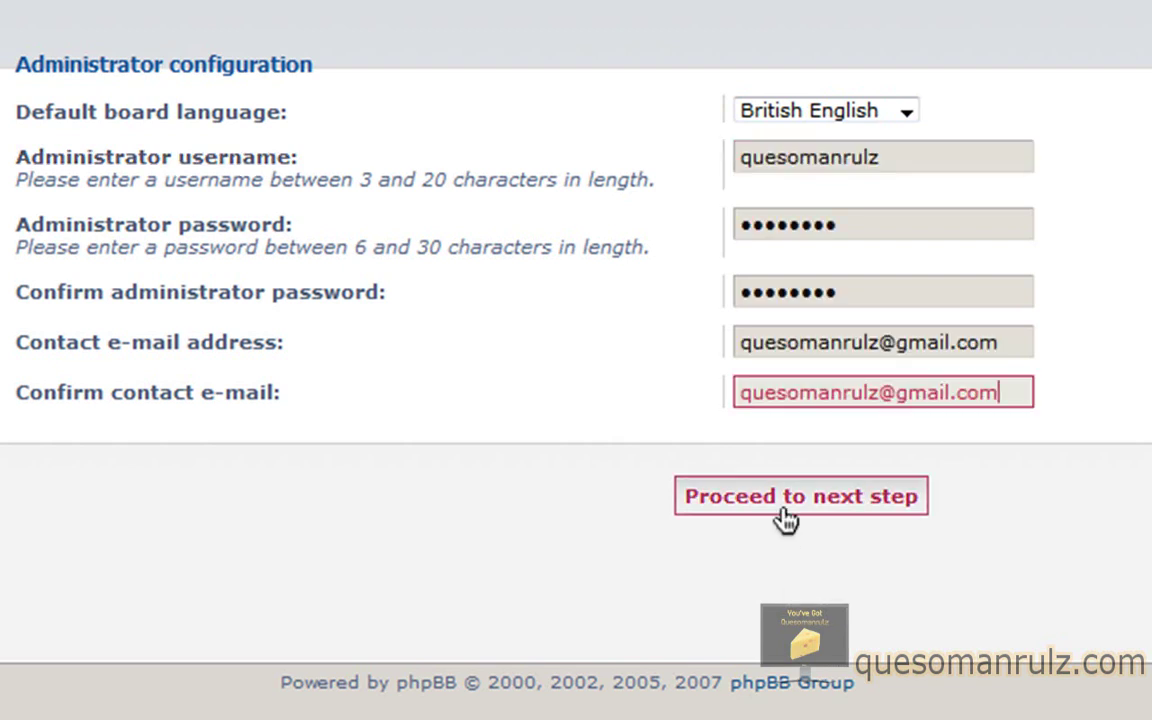
pyautogui.click(784, 518)
pyautogui.click(643, 343)
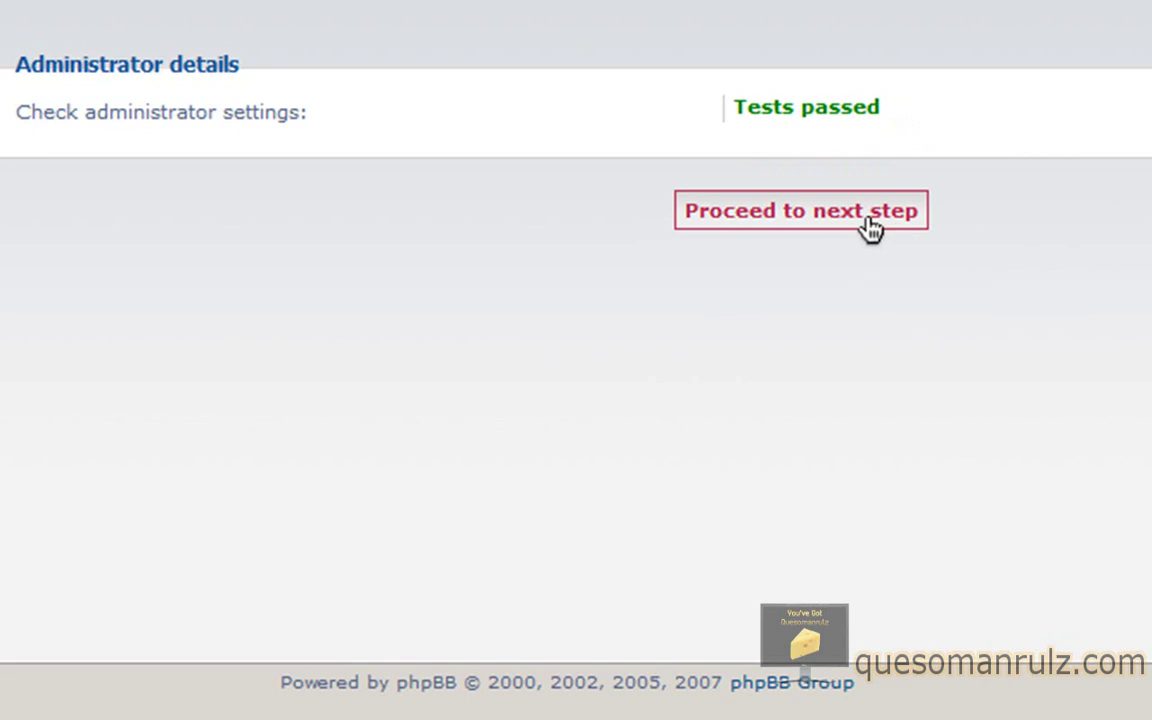
pyautogui.click(868, 222)
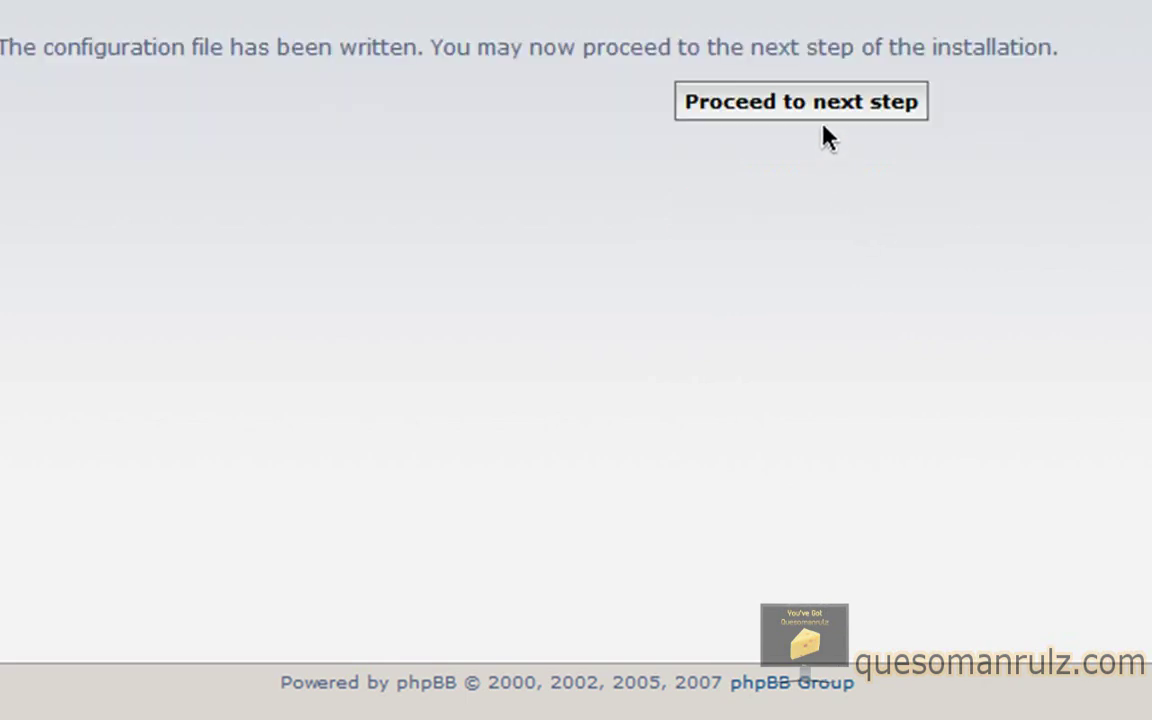
# Proceed to the installer's advanced settings and review the e-mail and server URL settings, checking the board's domain name.
pyautogui.click(818, 113)
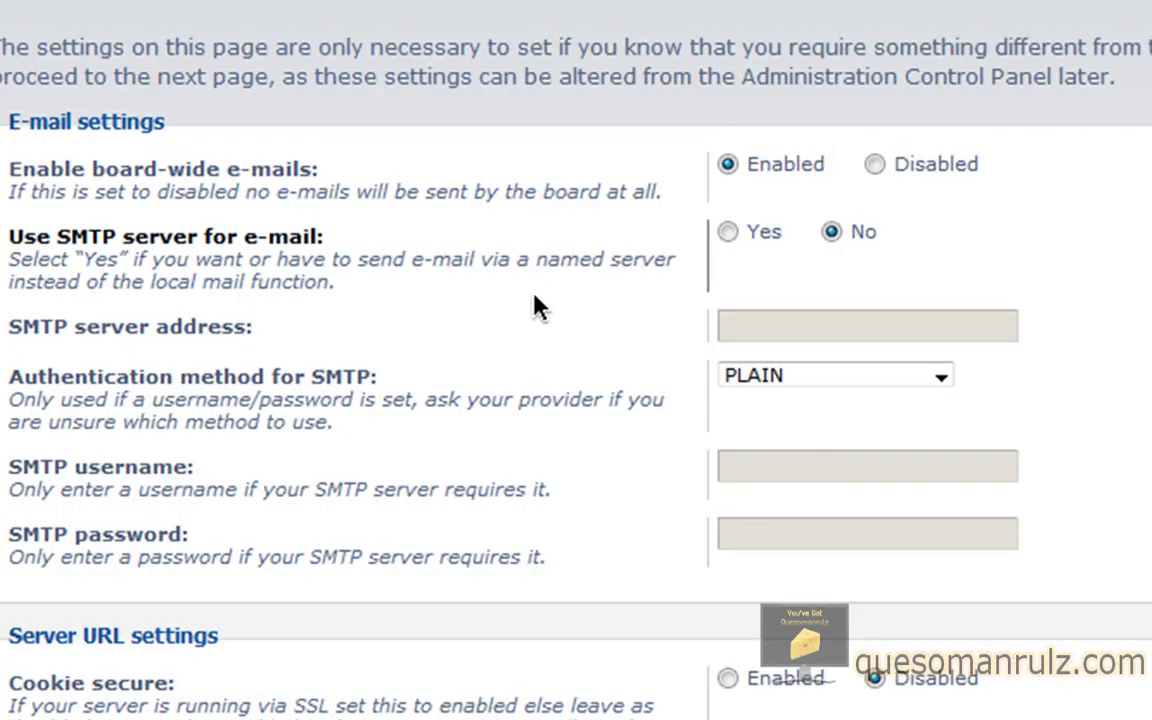
pyautogui.scroll(-3, 519, 320)
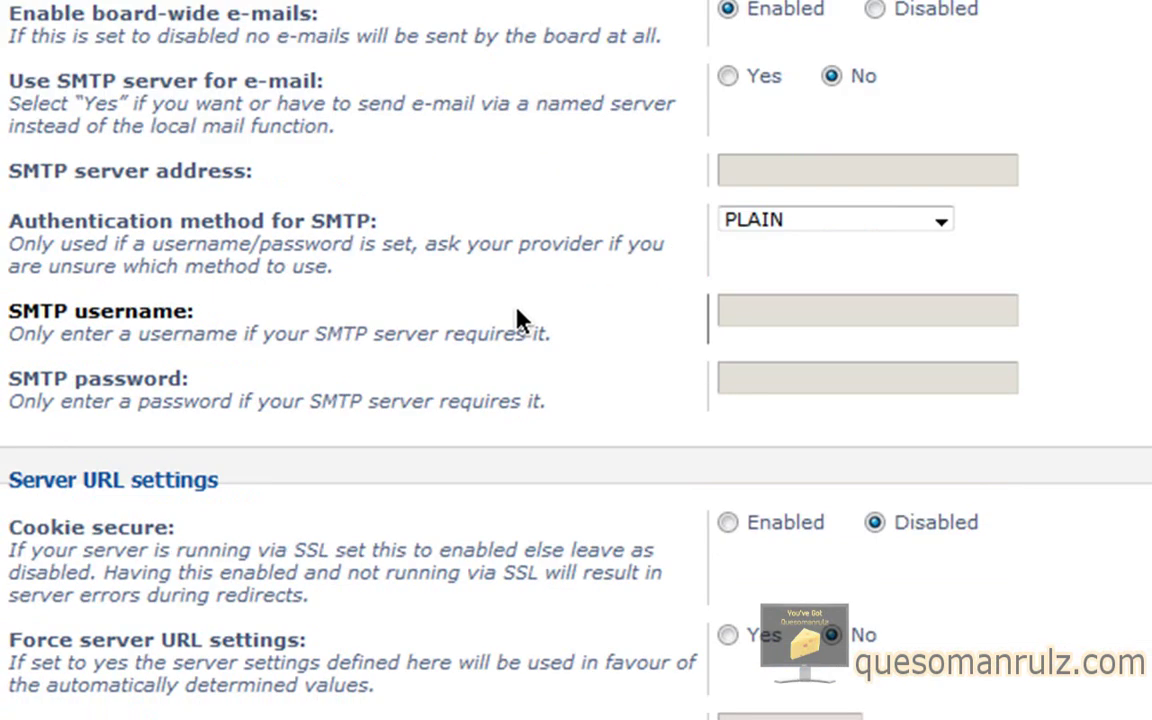
pyautogui.scroll(-7, 517, 312)
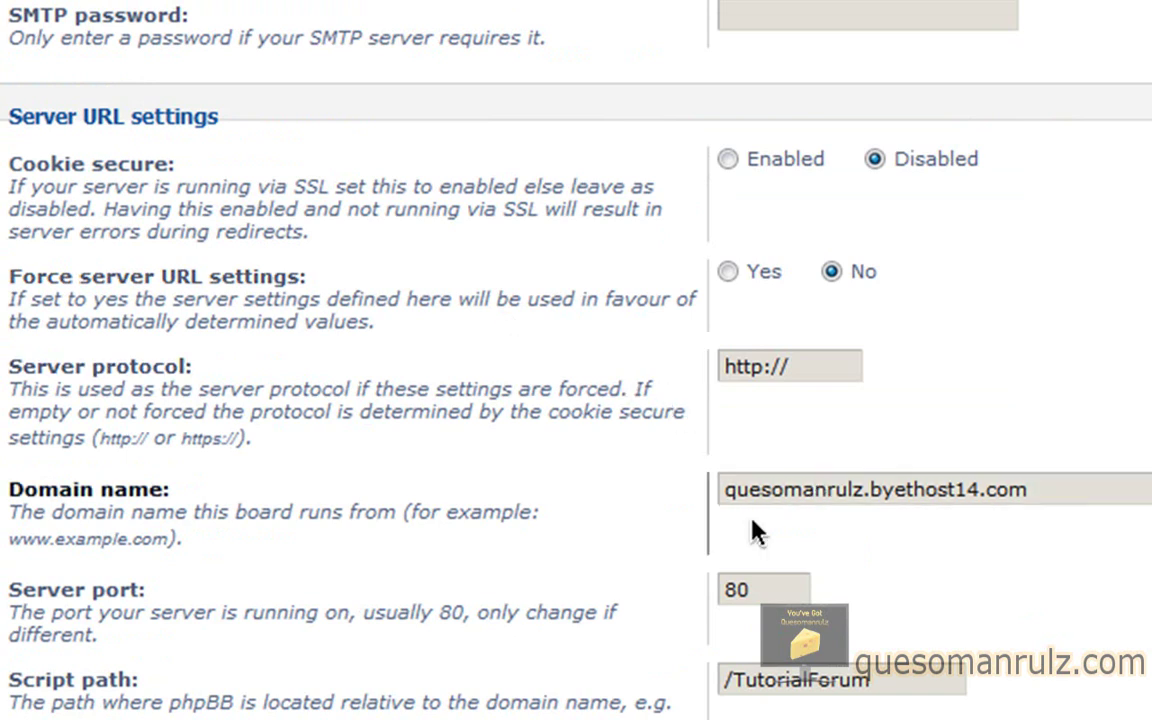
pyautogui.moveTo(1074, 481); pyautogui.dragTo(609, 417)
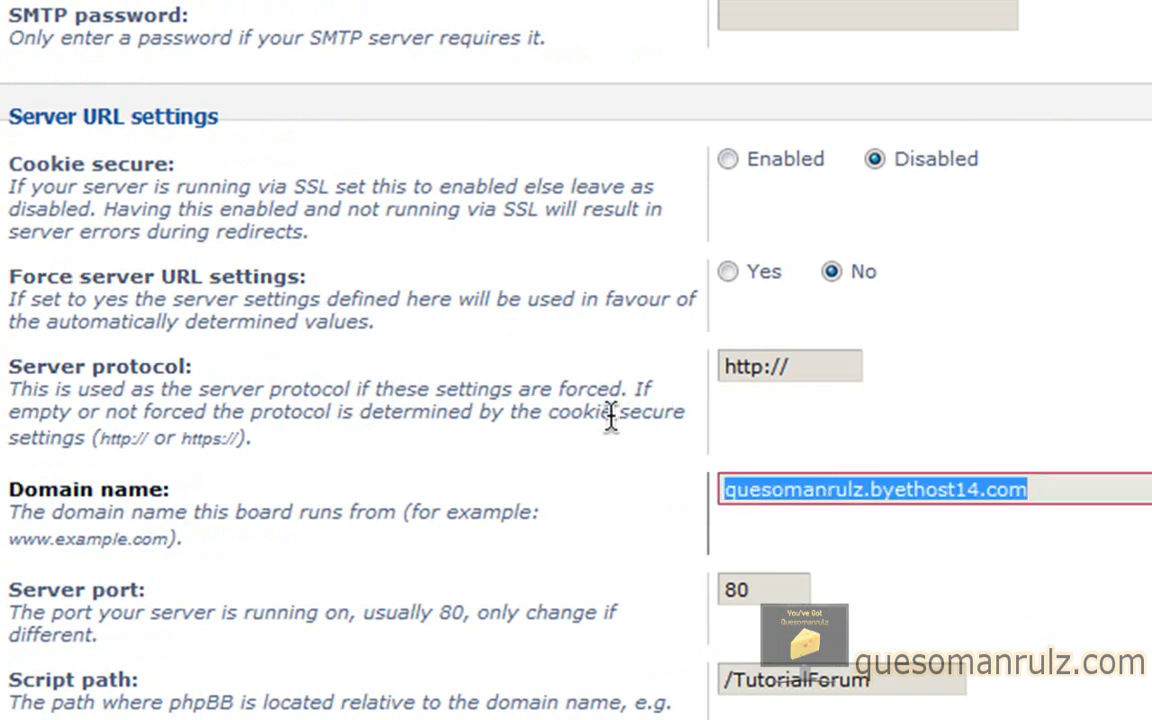
pyautogui.click(1095, 489)
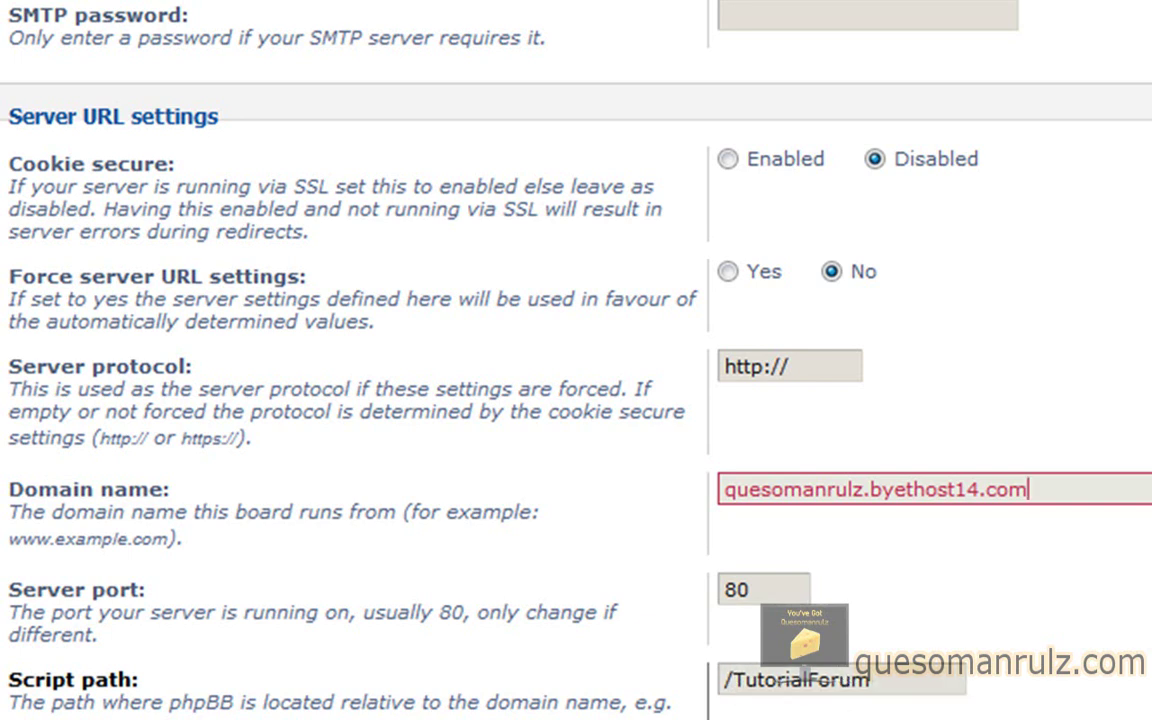
# Accept the default advanced settings to create the database tables, and finish the installation by logging in to the Administration Control Panel.
pyautogui.click(846, 718)
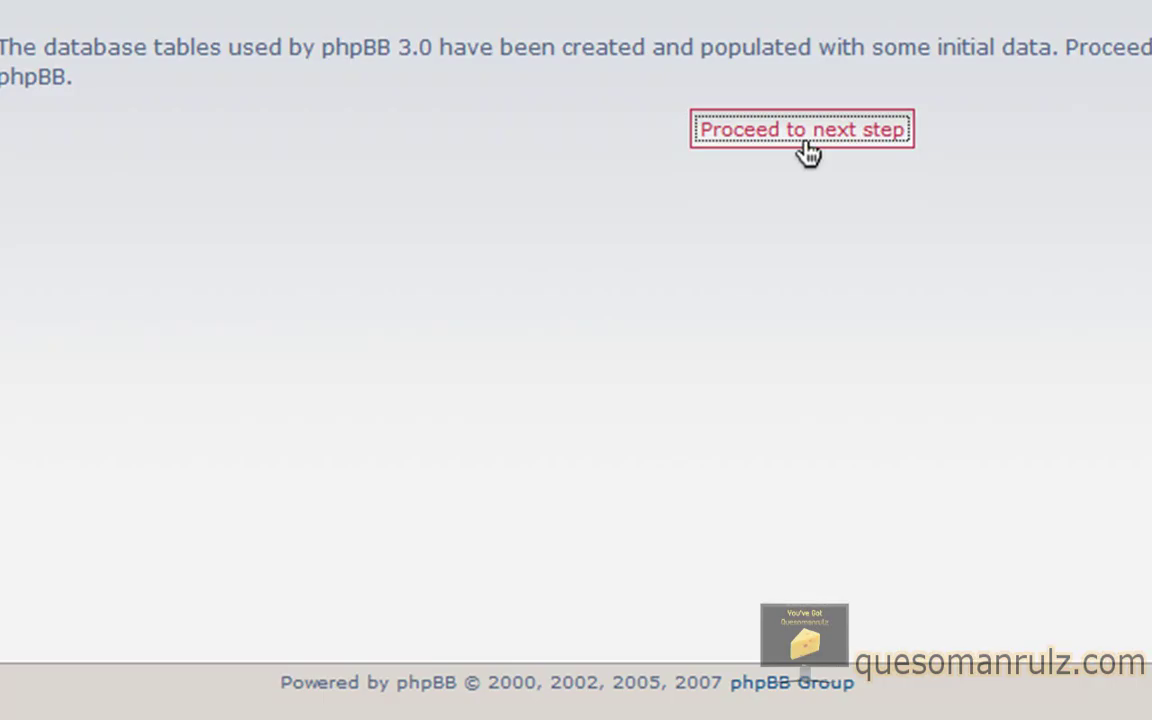
pyautogui.click(808, 150)
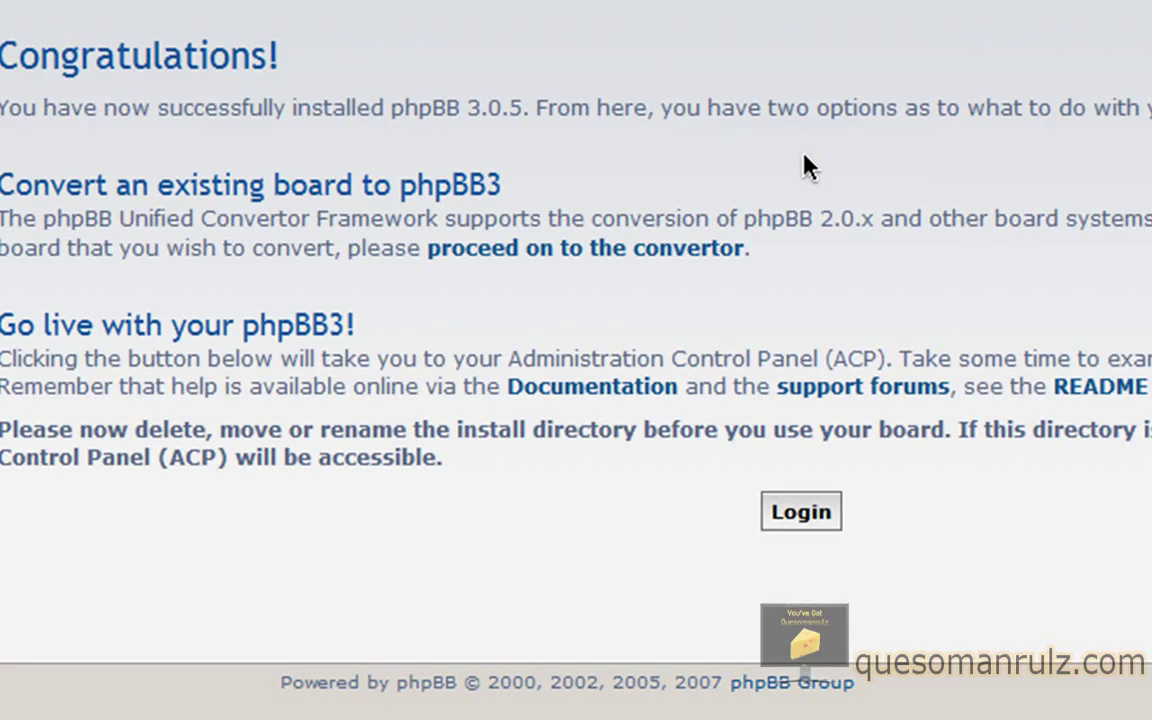
pyautogui.click(780, 520)
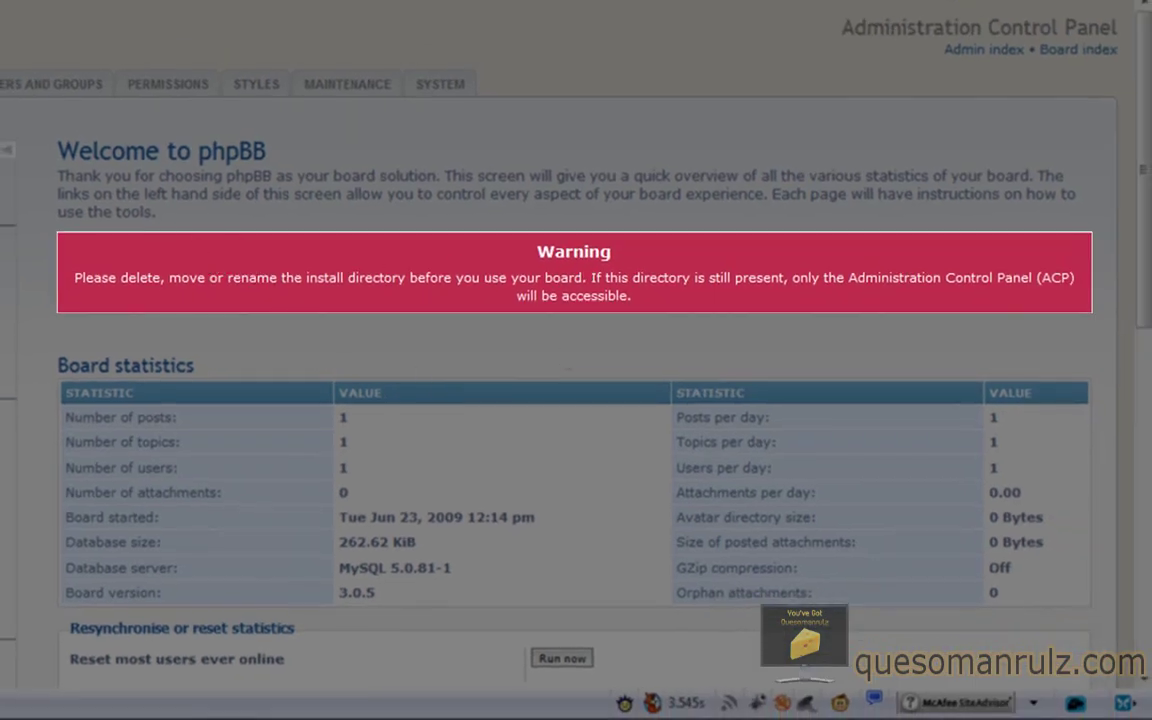
# Switch to FileZilla and delete the install folder from /htdocs/TutorialForum on the remote site.
pyautogui.moveTo(230, 705)
pyautogui.click(230, 610)
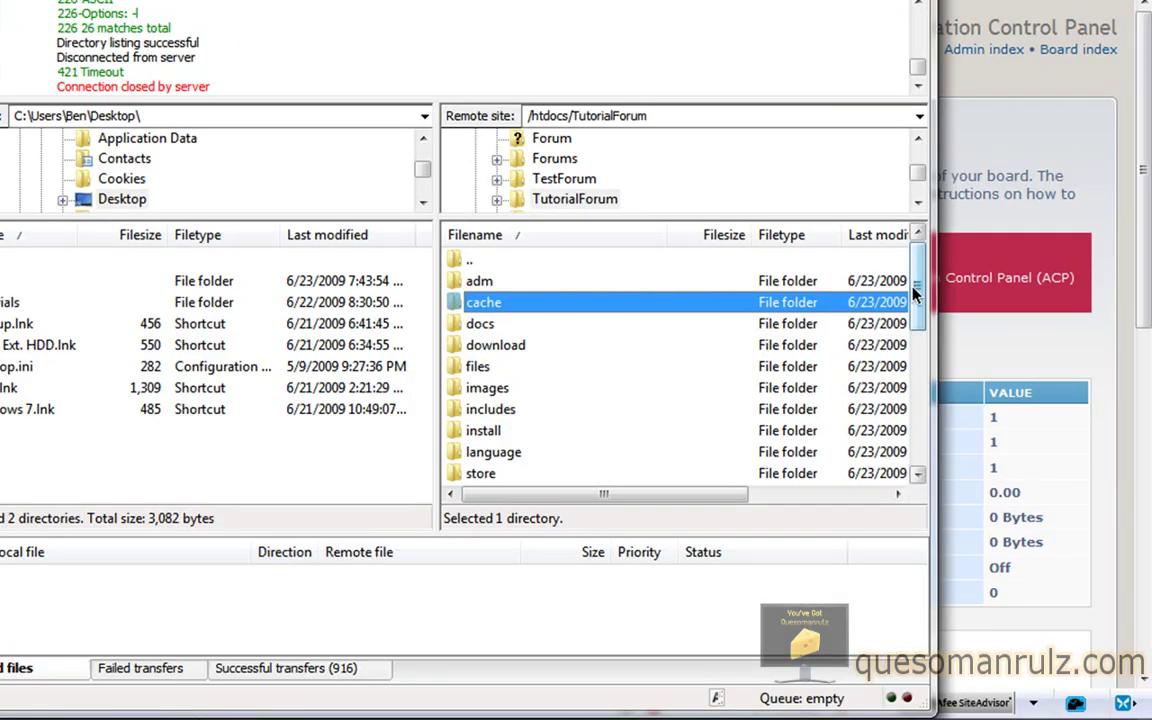
pyautogui.click(500, 431)
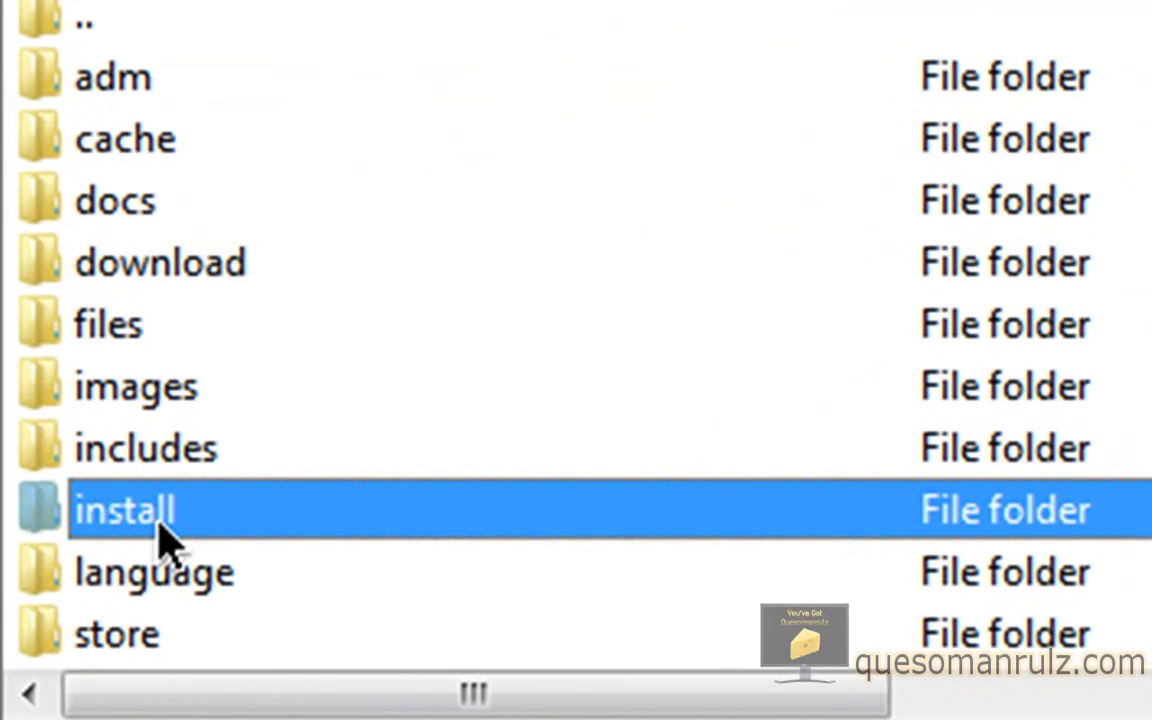
pyautogui.press('Delete')
pyautogui.press('Return')
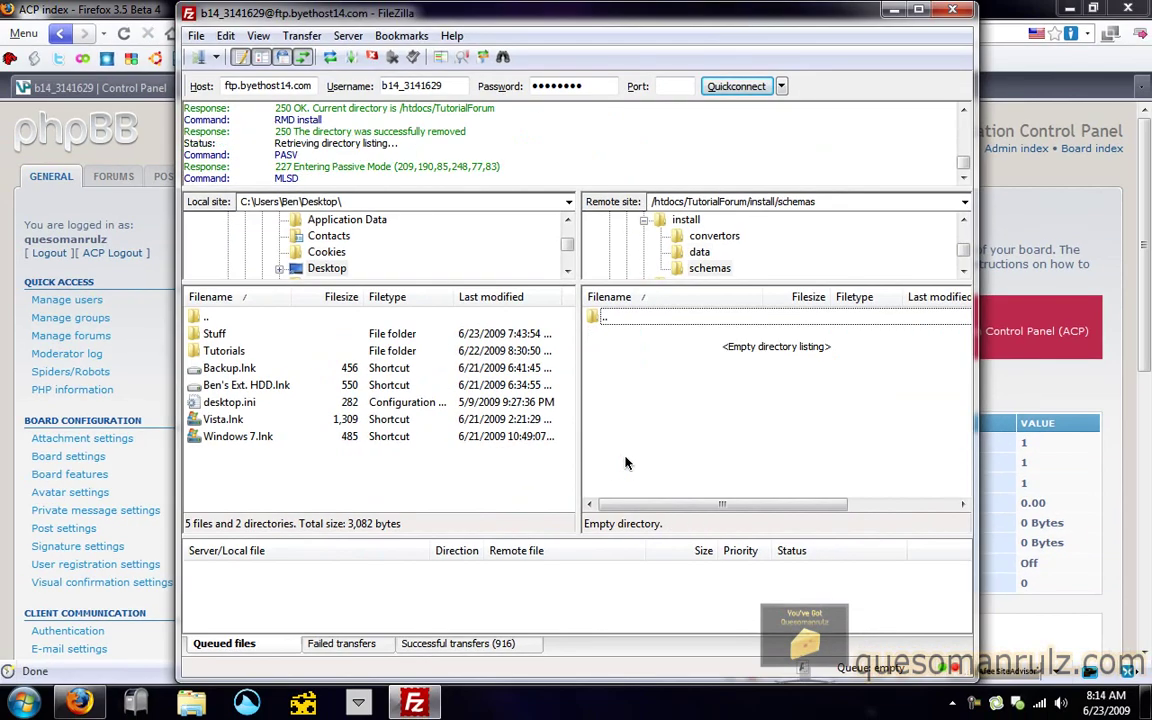
# Switch back to Firefox, reload the Administration Control Panel index, and open the Forums section.
pyautogui.hotkey('alt', 'Tab')
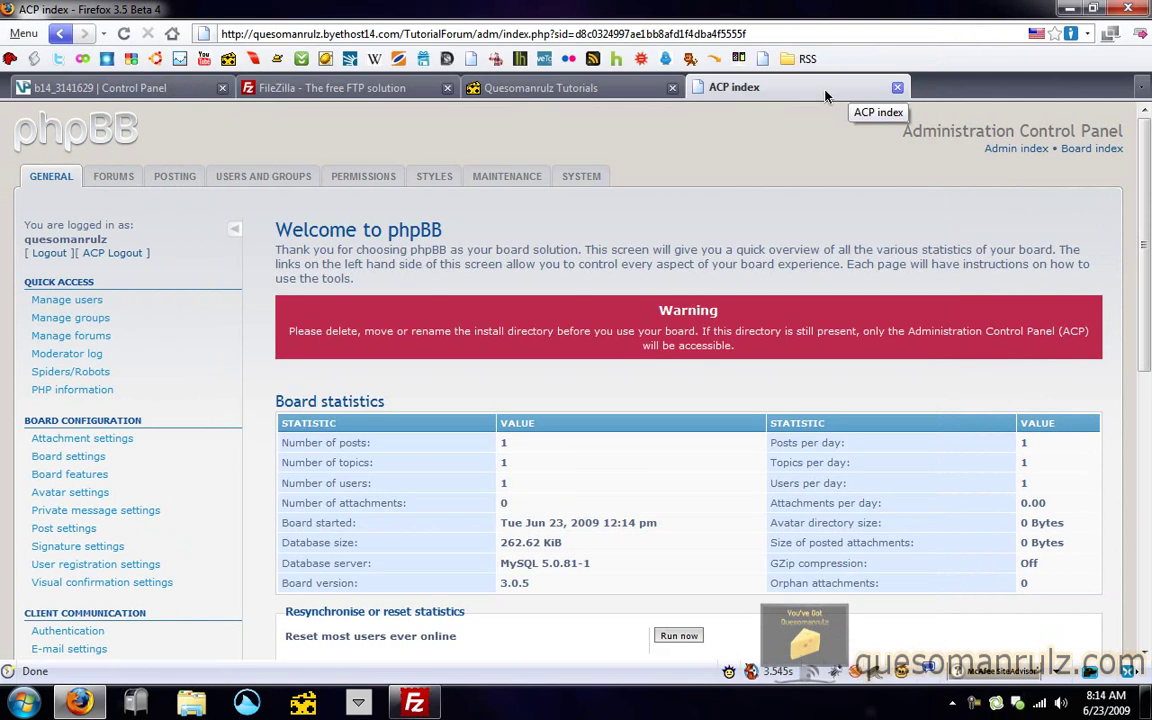
pyautogui.click(124, 34)
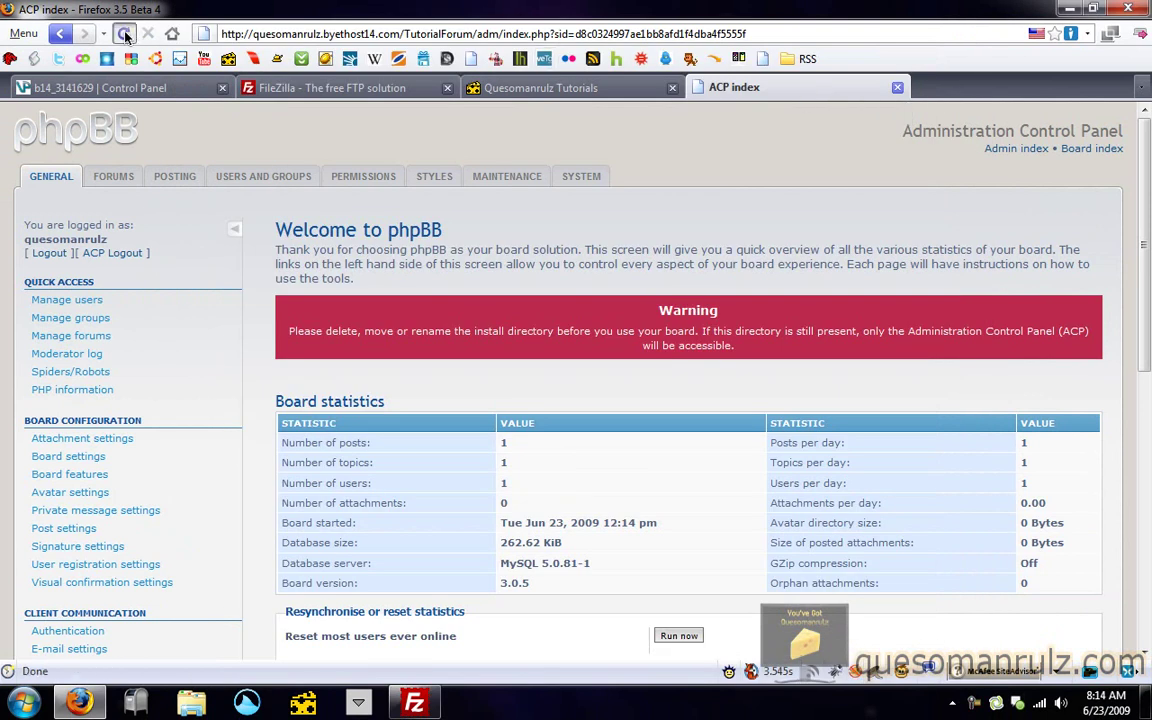
pyautogui.click(538, 374)
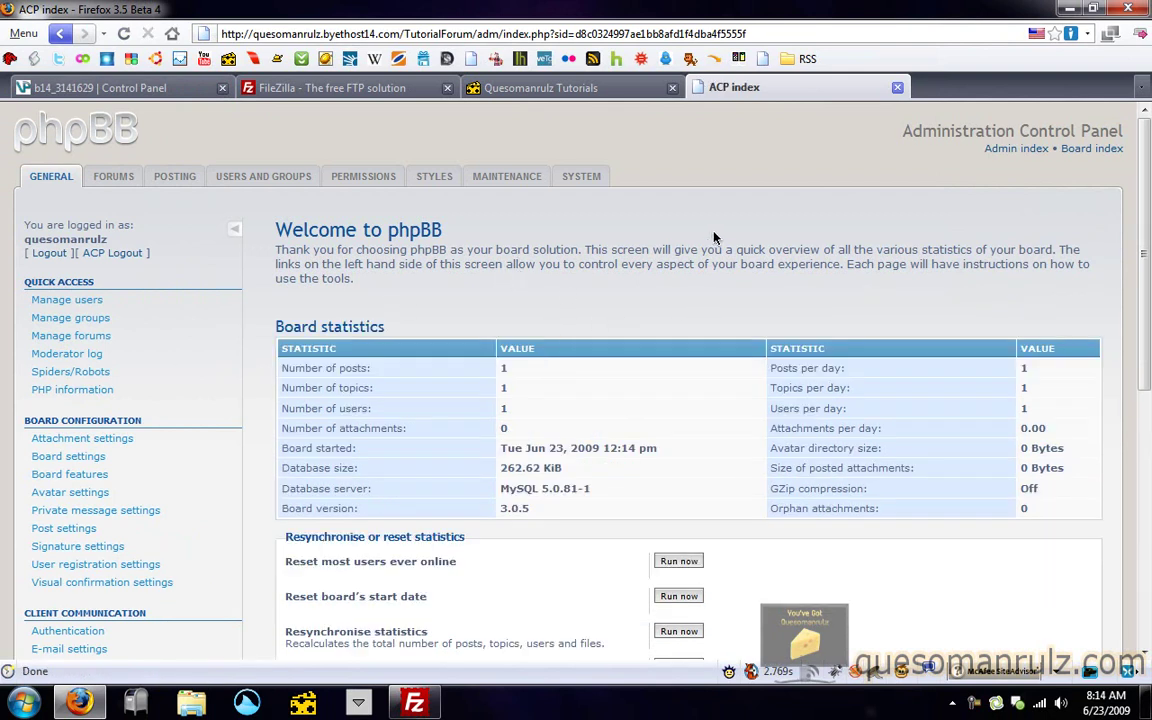
pyautogui.click(111, 178)
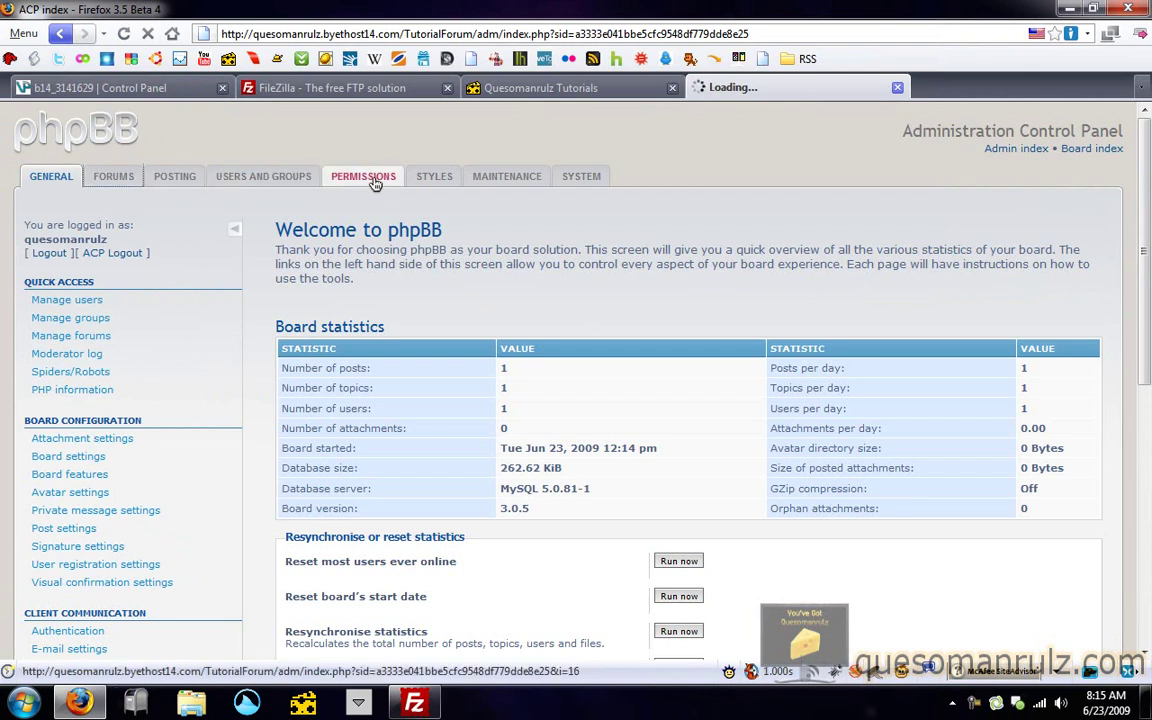